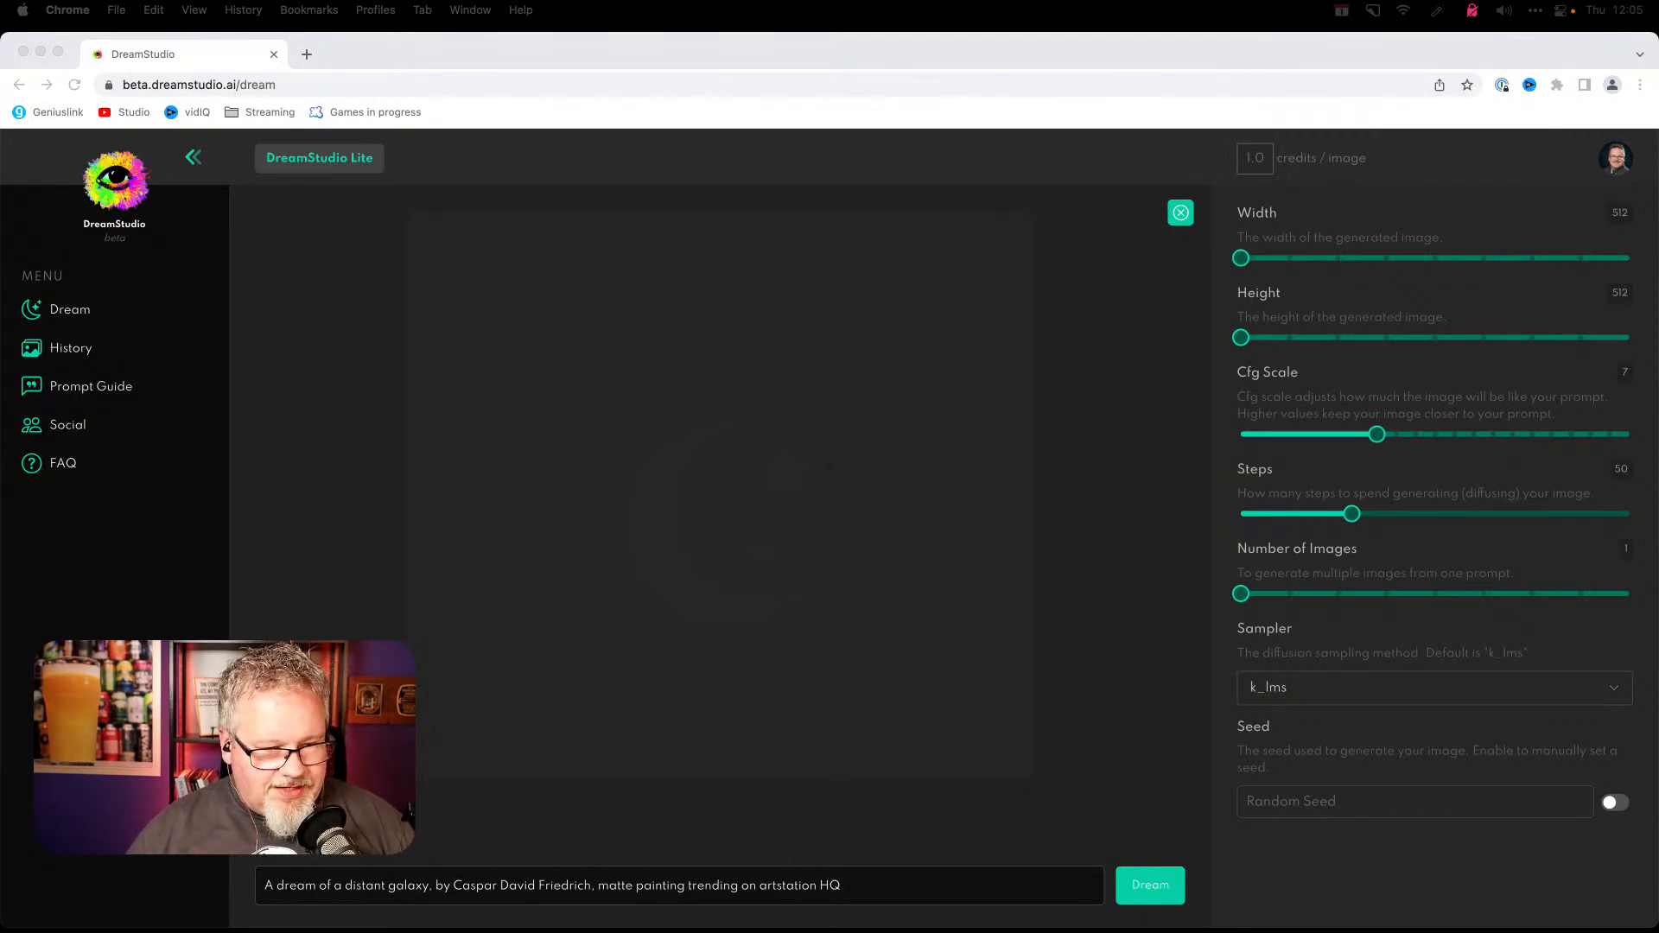
- Switch to Finder, look at the reference photo balloon-field.jpg in a preview, and close the preview
click(859, 891)
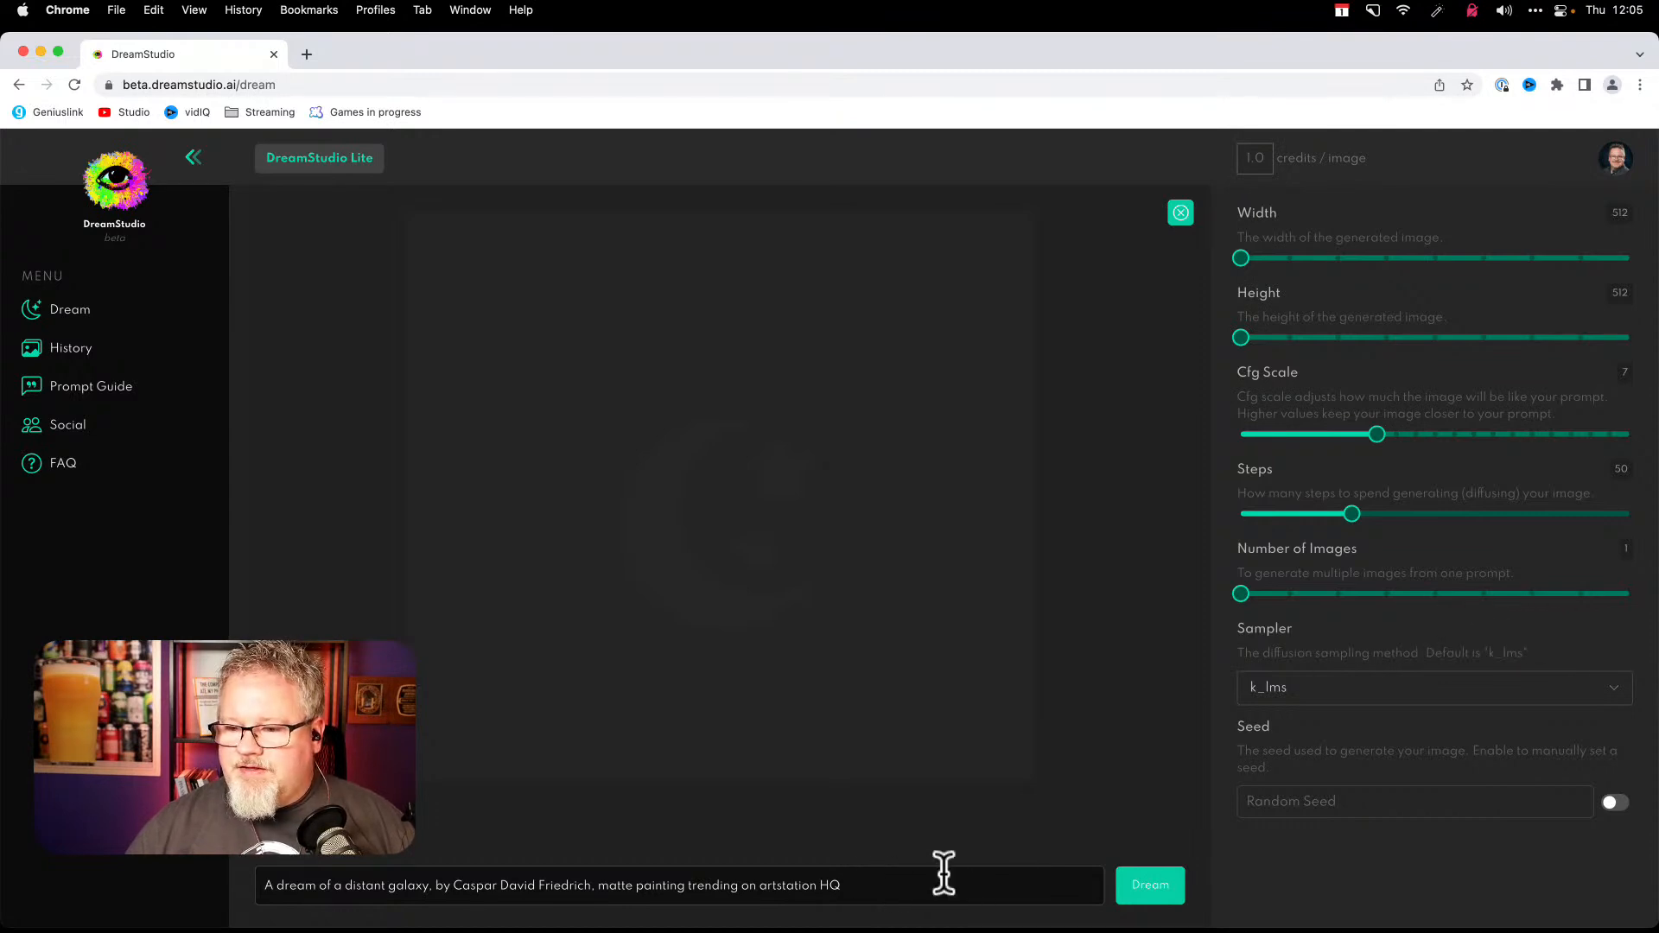
click(843, 889)
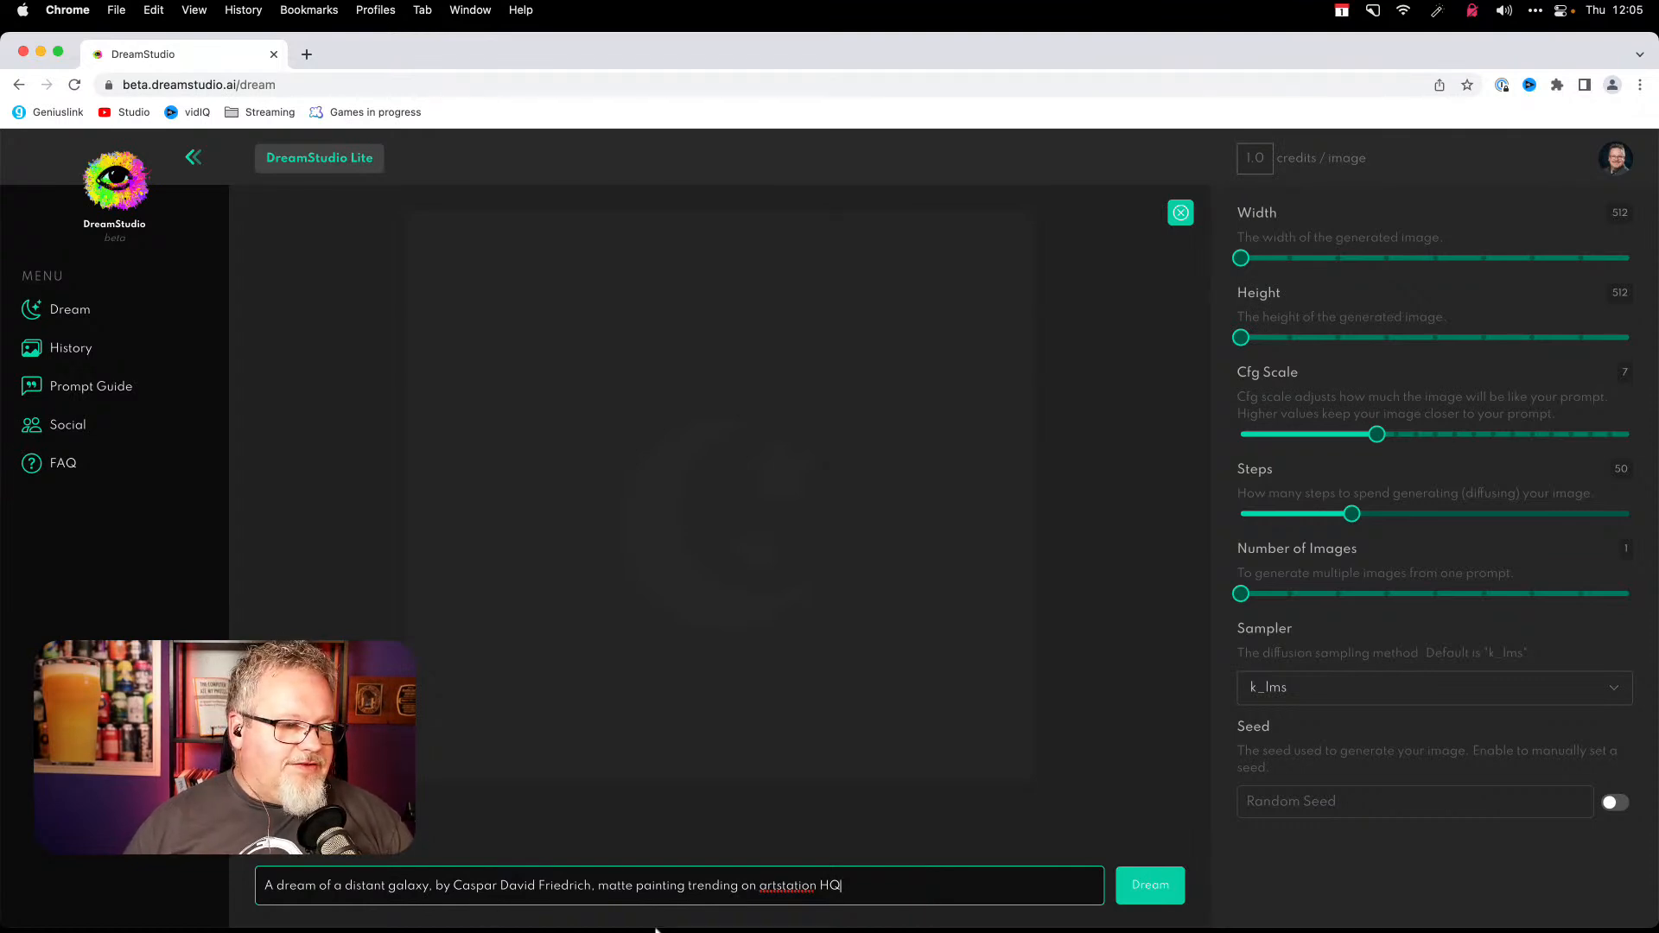
key(super+Tab)
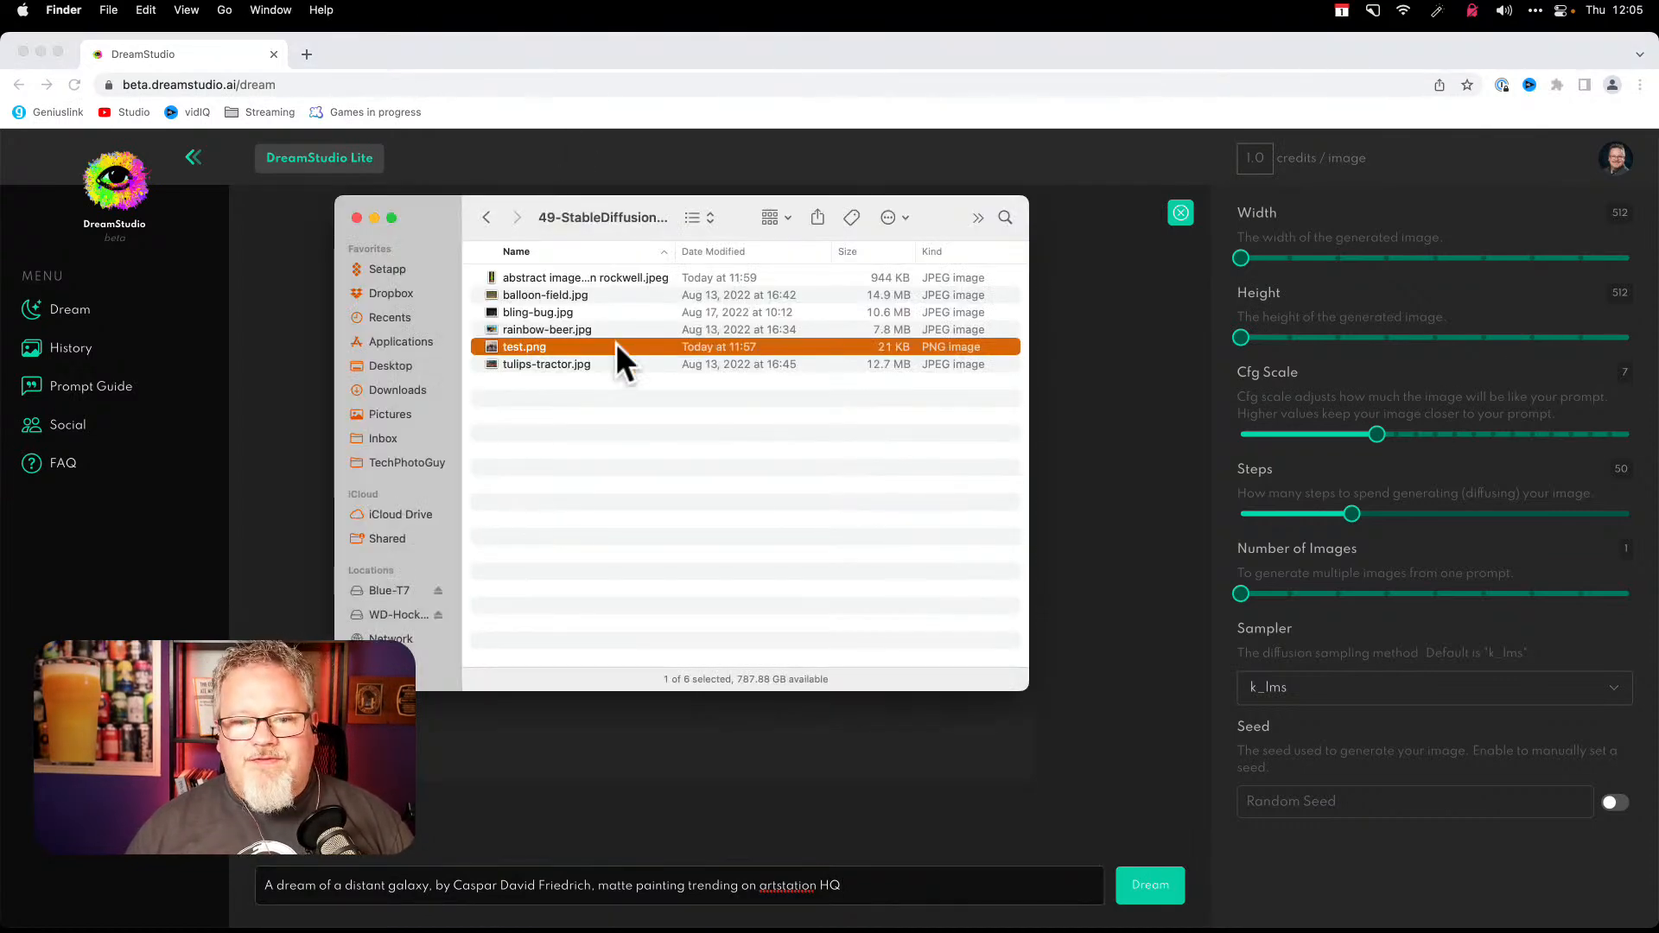
drag(722, 206, 2, 207)
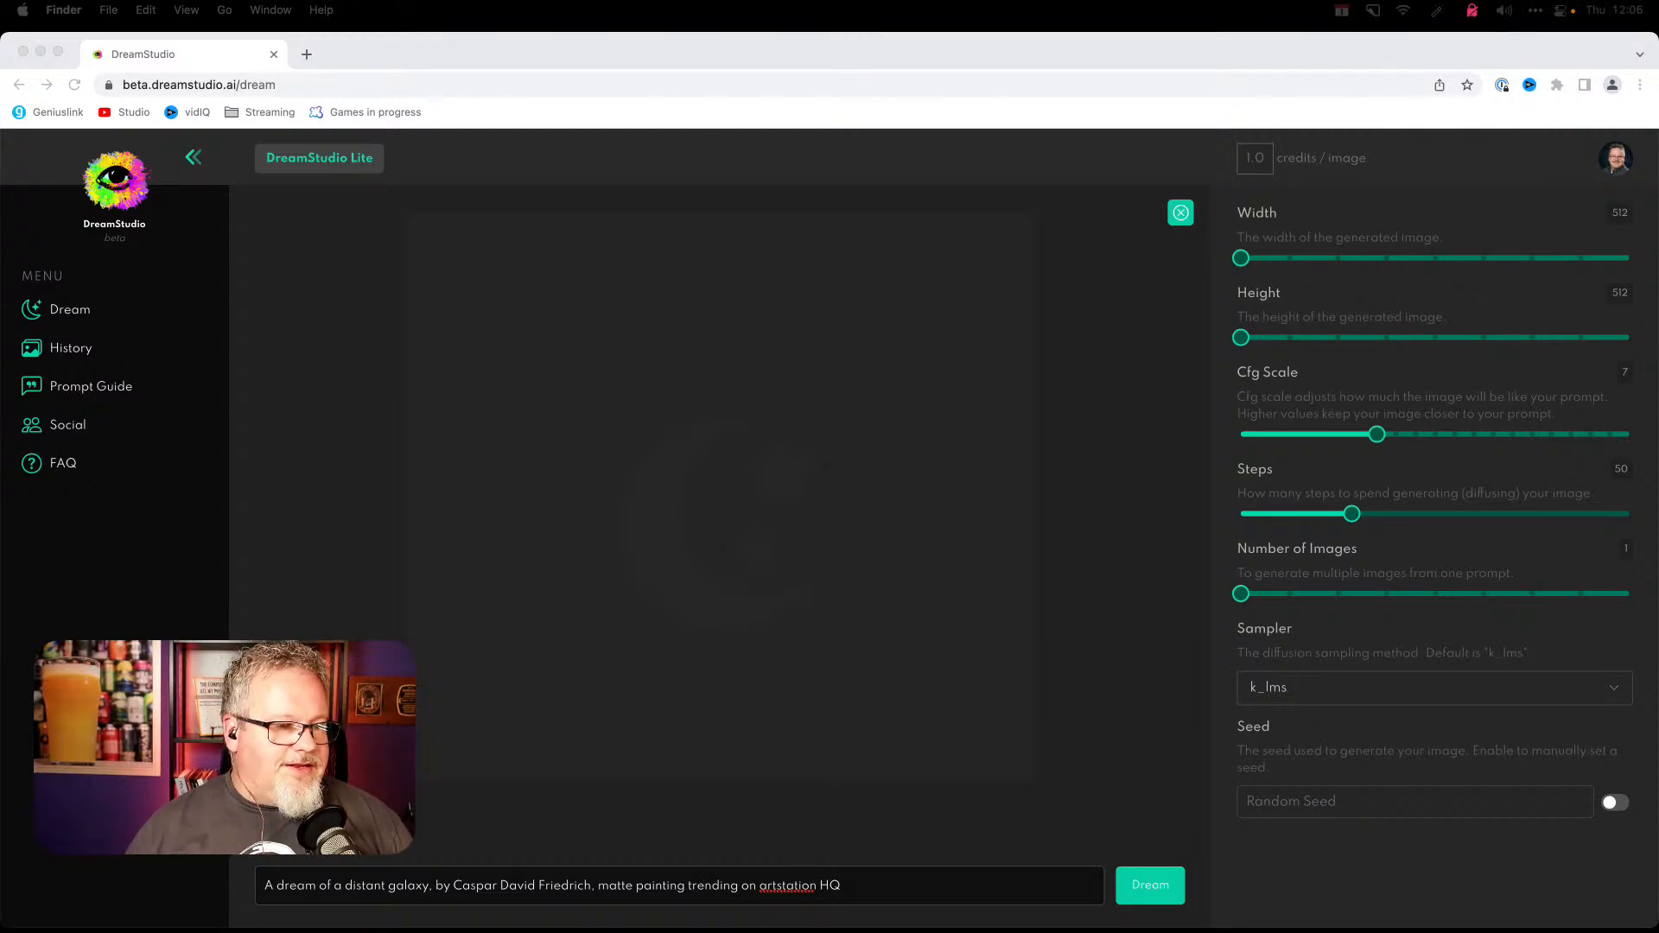
drag(0, 164, 795, 160)
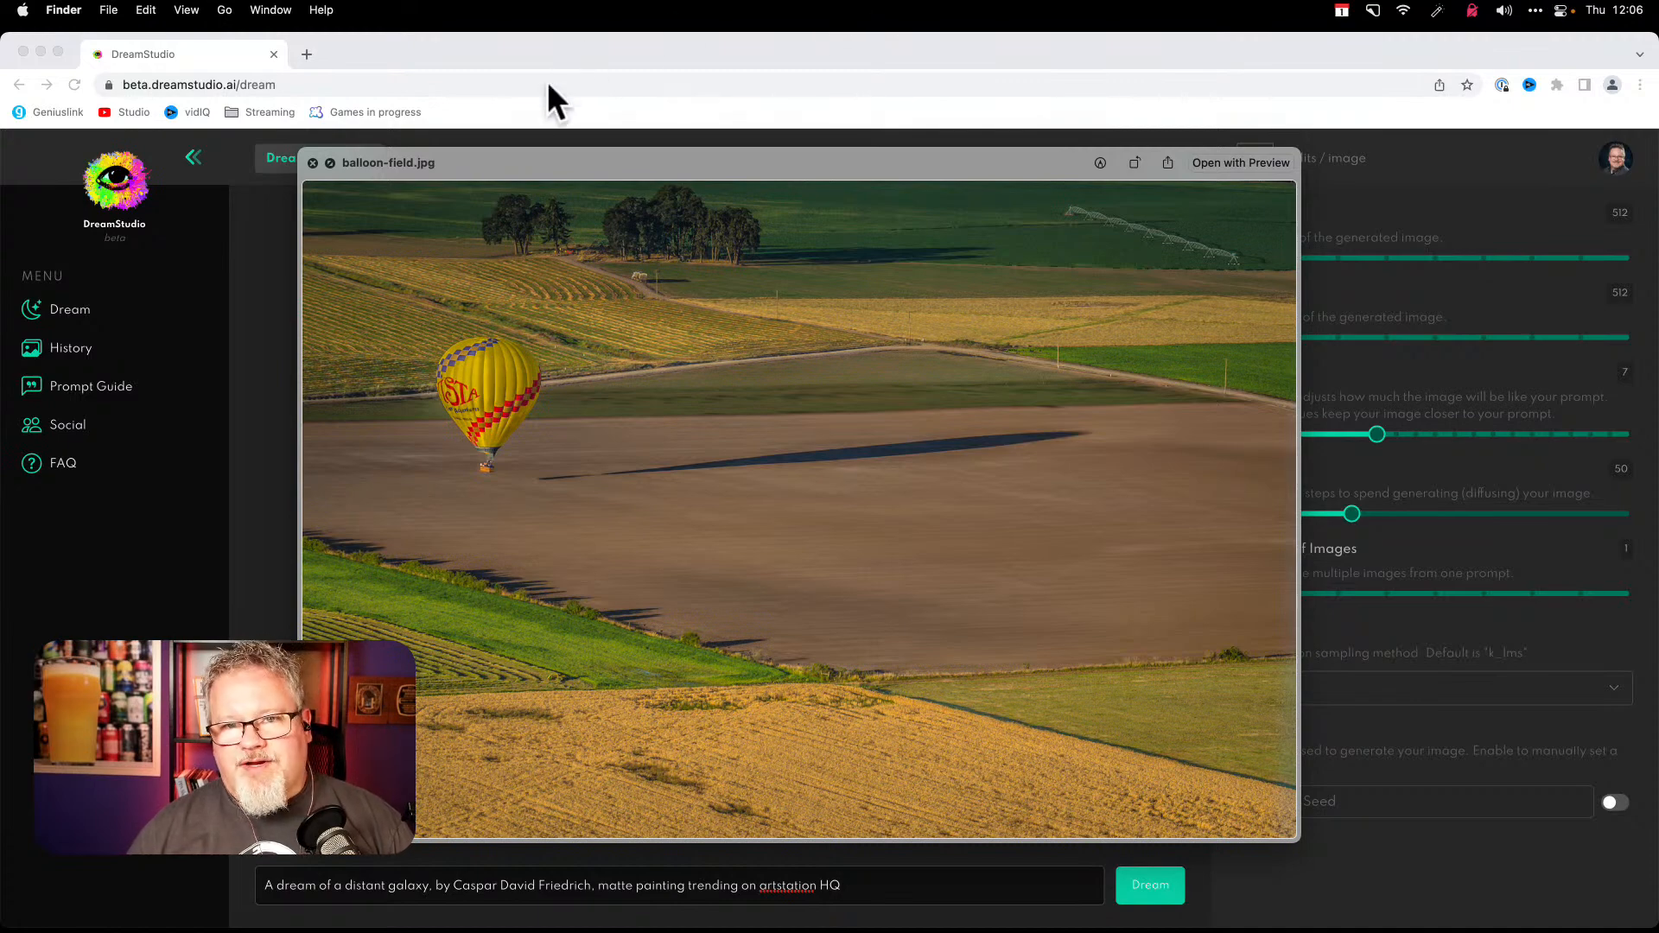
click(312, 163)
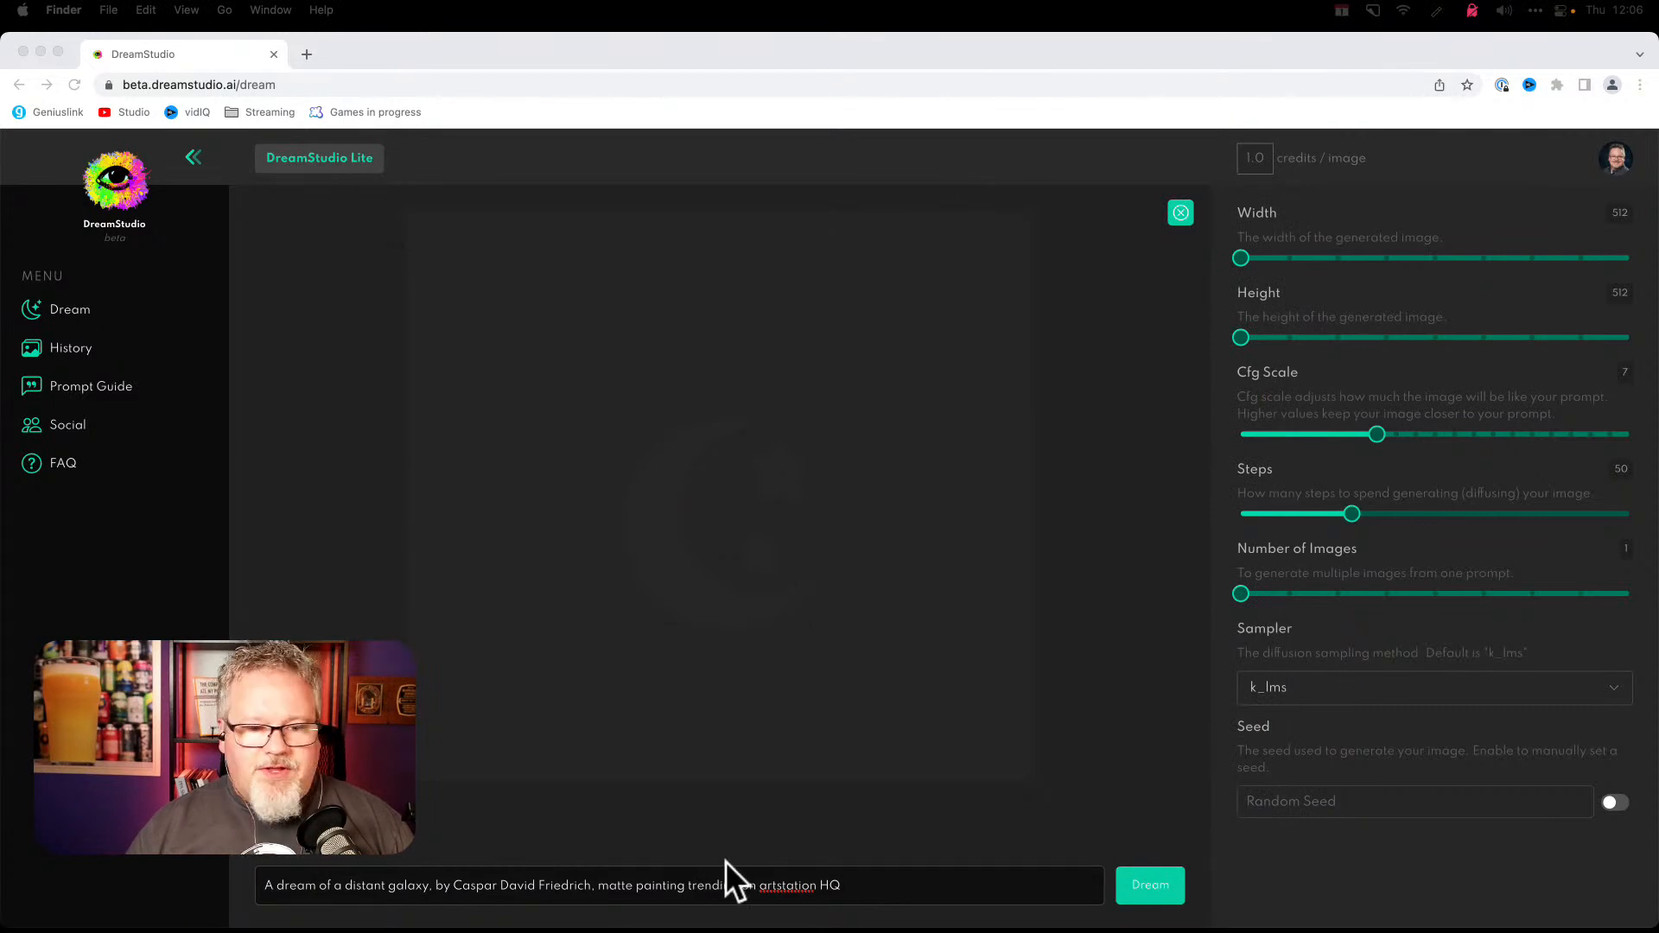
- Replace the sample prompt with "realistic photo of a yellow hot air balloon floating just off the ground"
click(789, 884)
drag(905, 891, 84, 891)
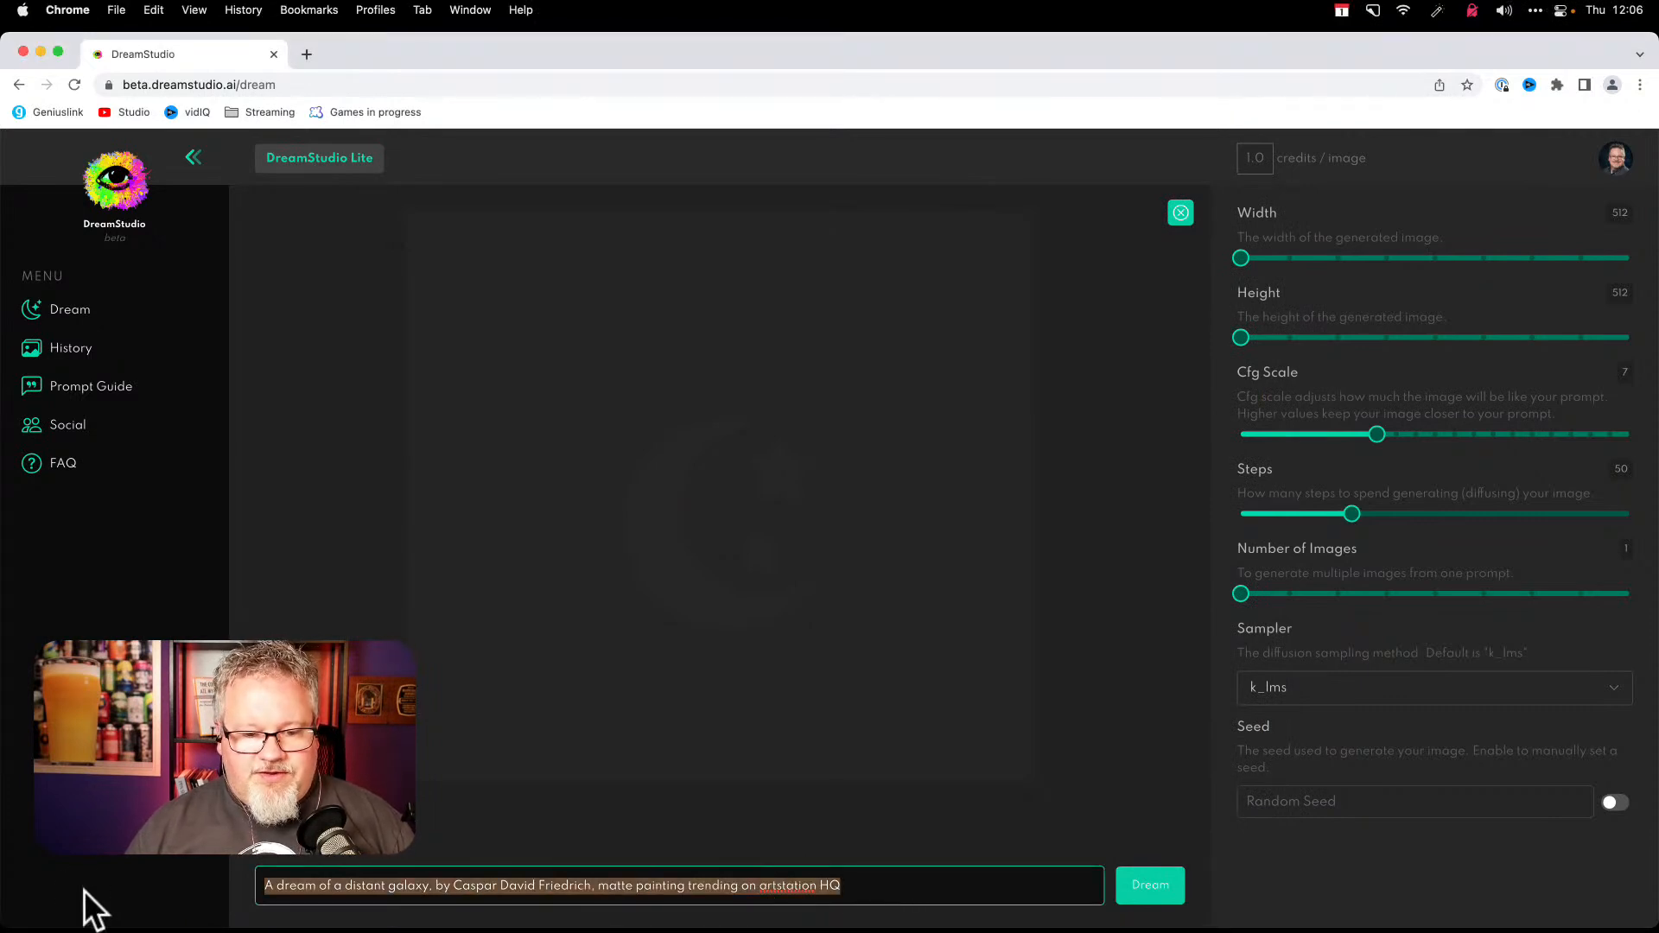
key(BackSpace)
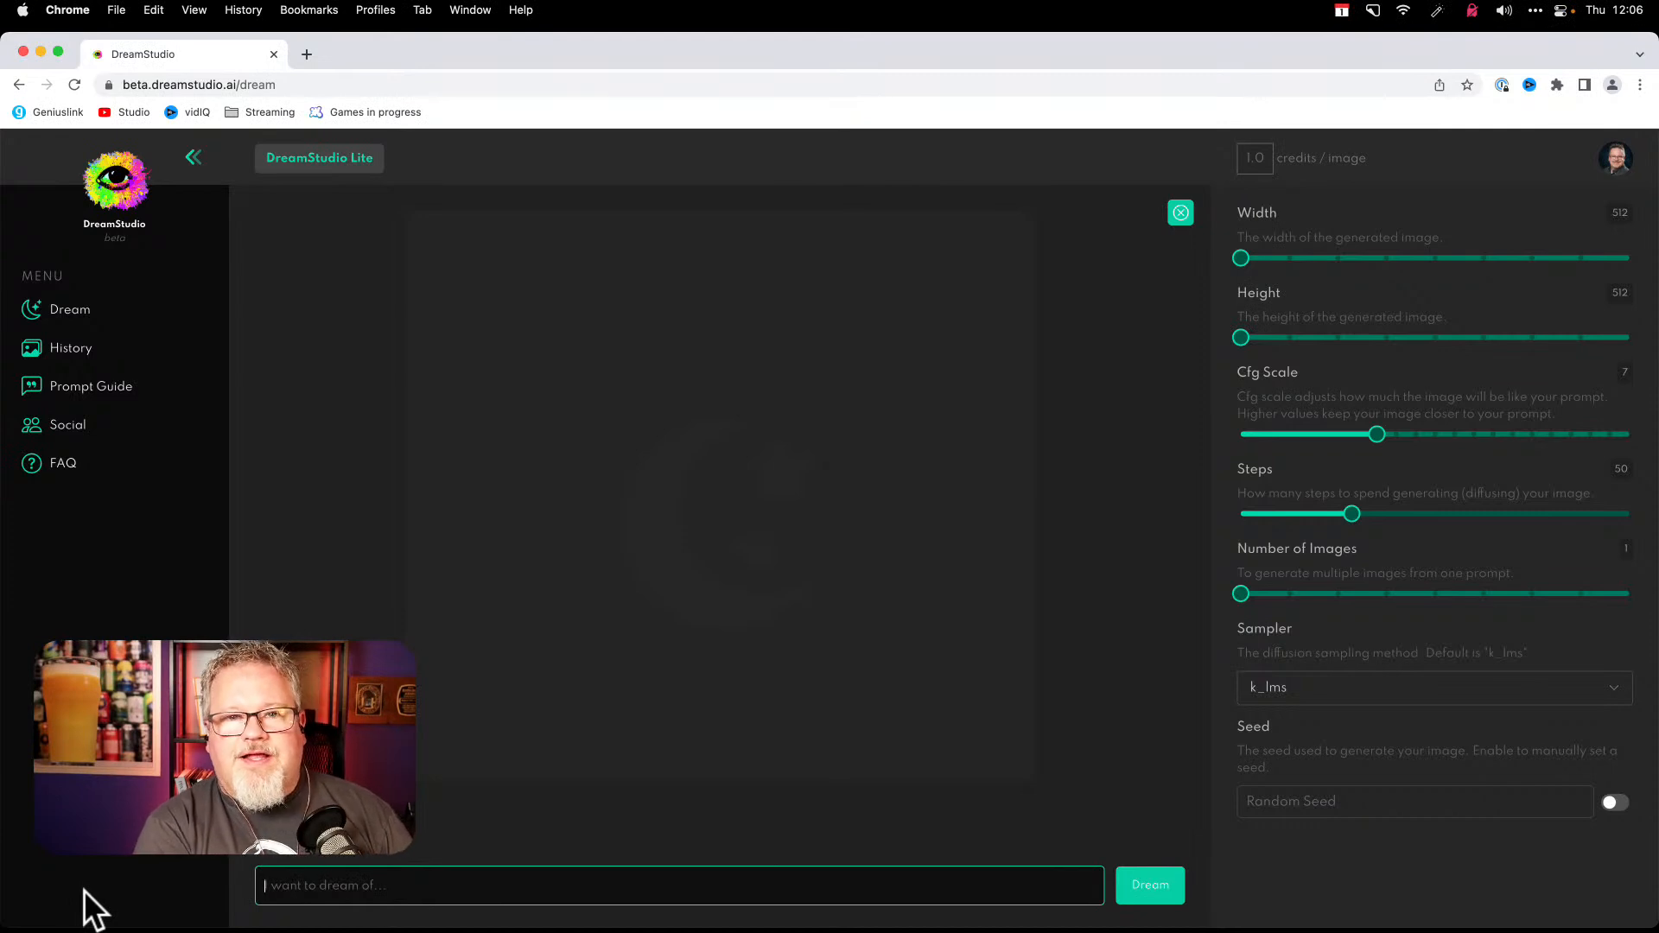
text(realistic photo)
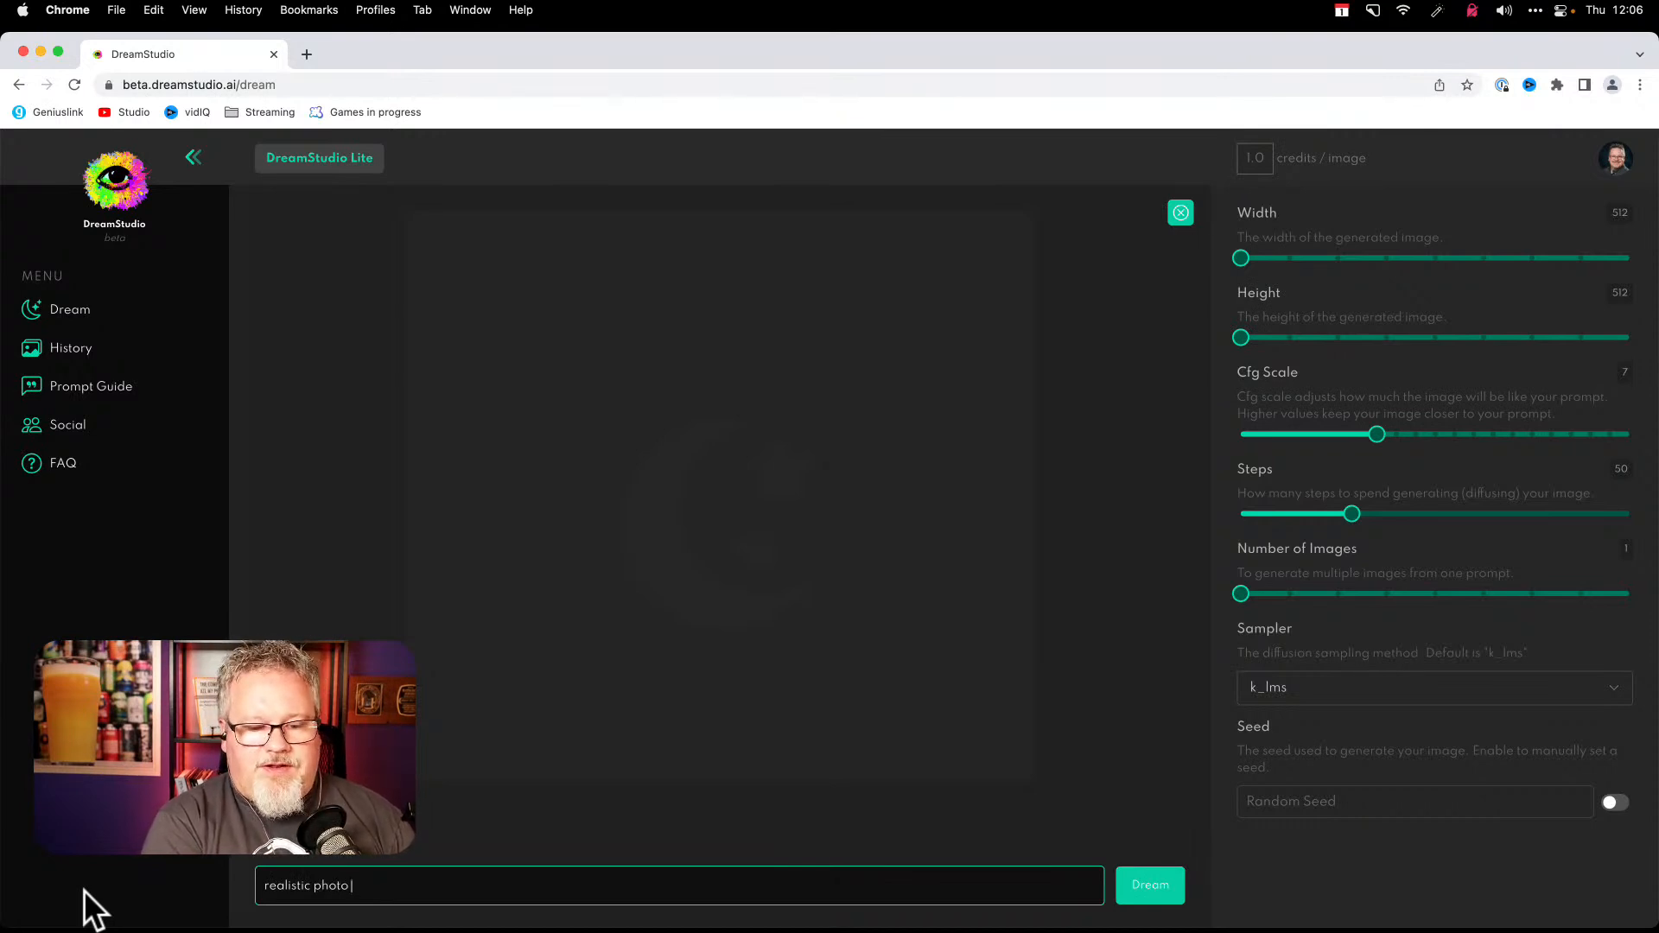
text(of a)
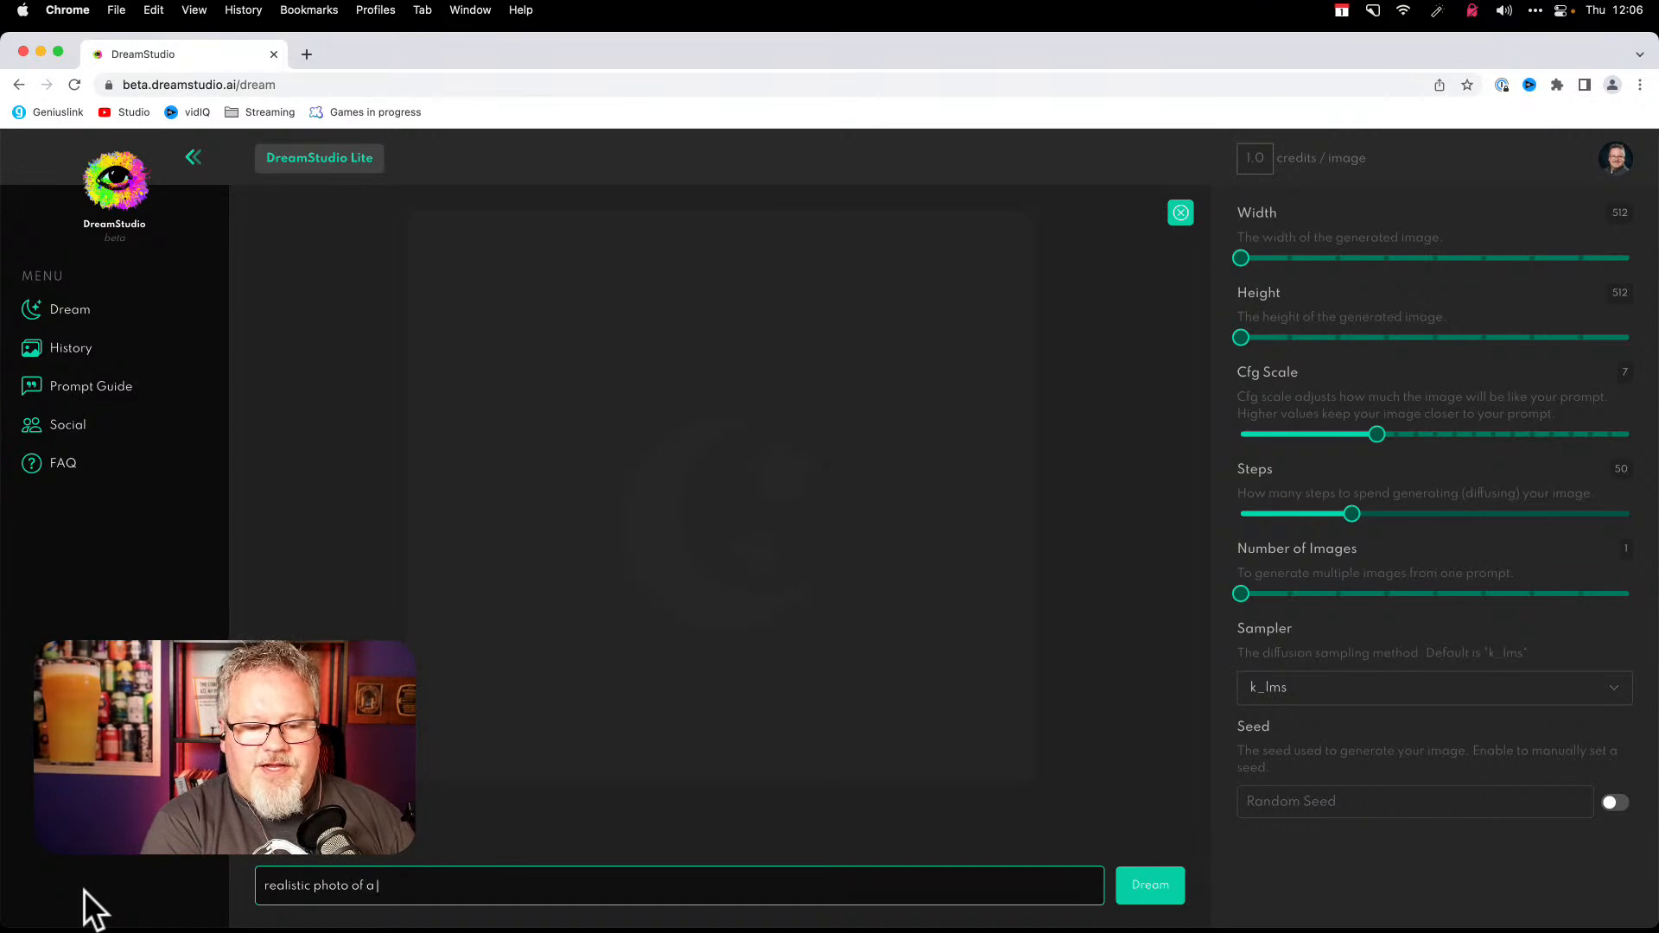
text( yellow hot air)
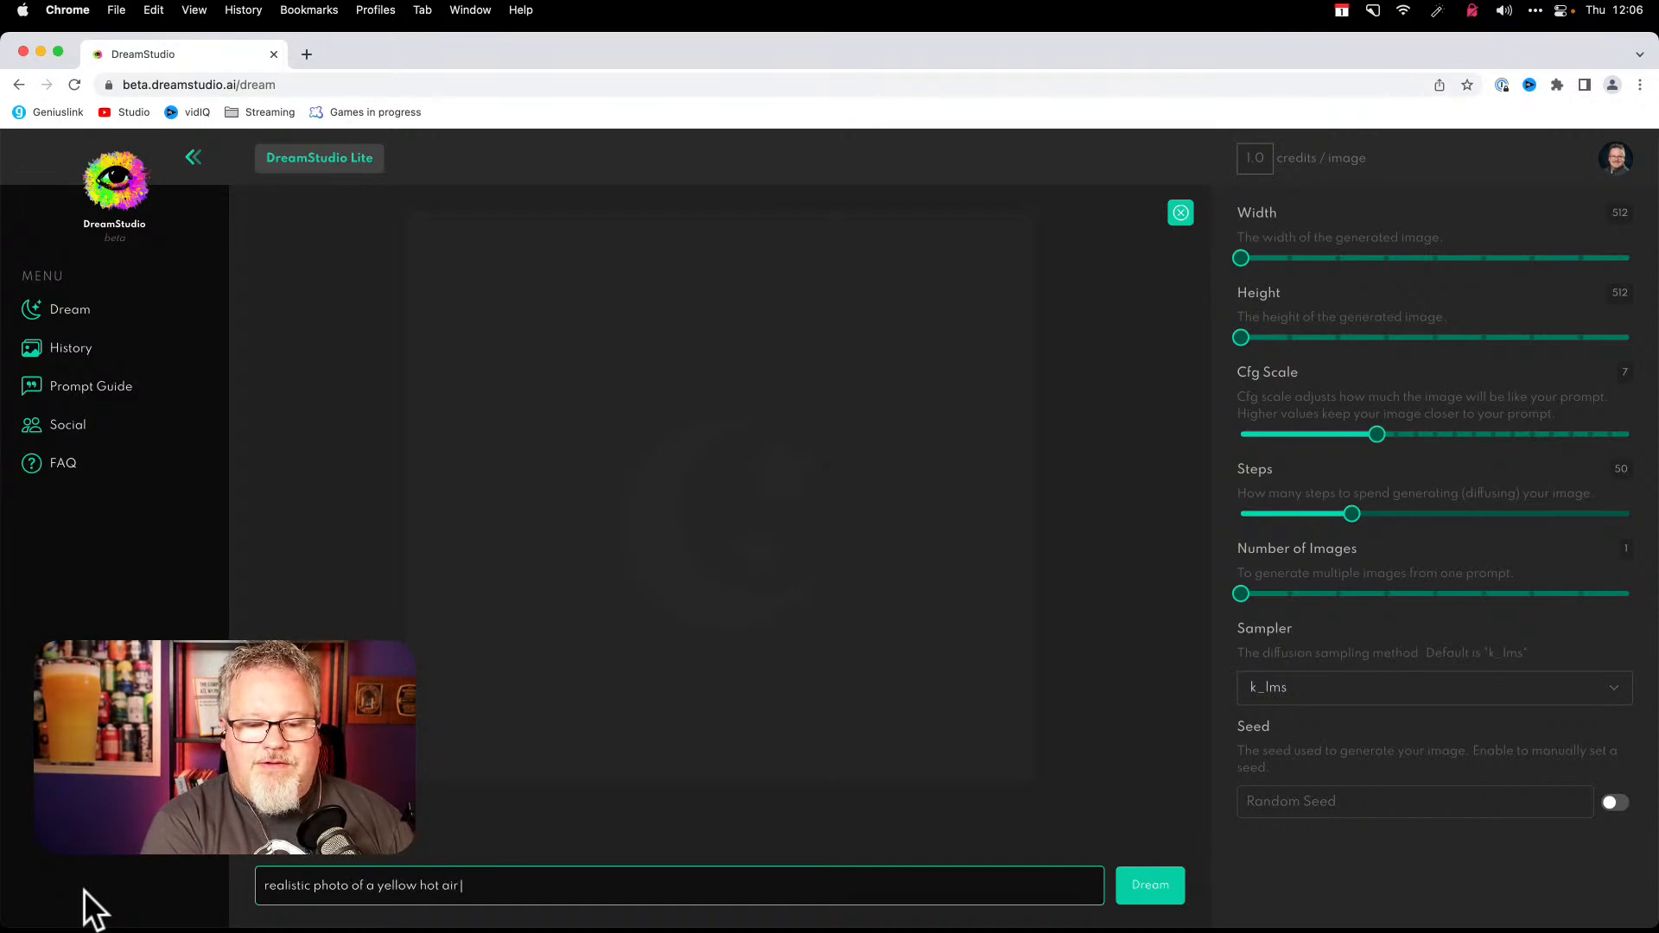
text( balloon floating just off the )
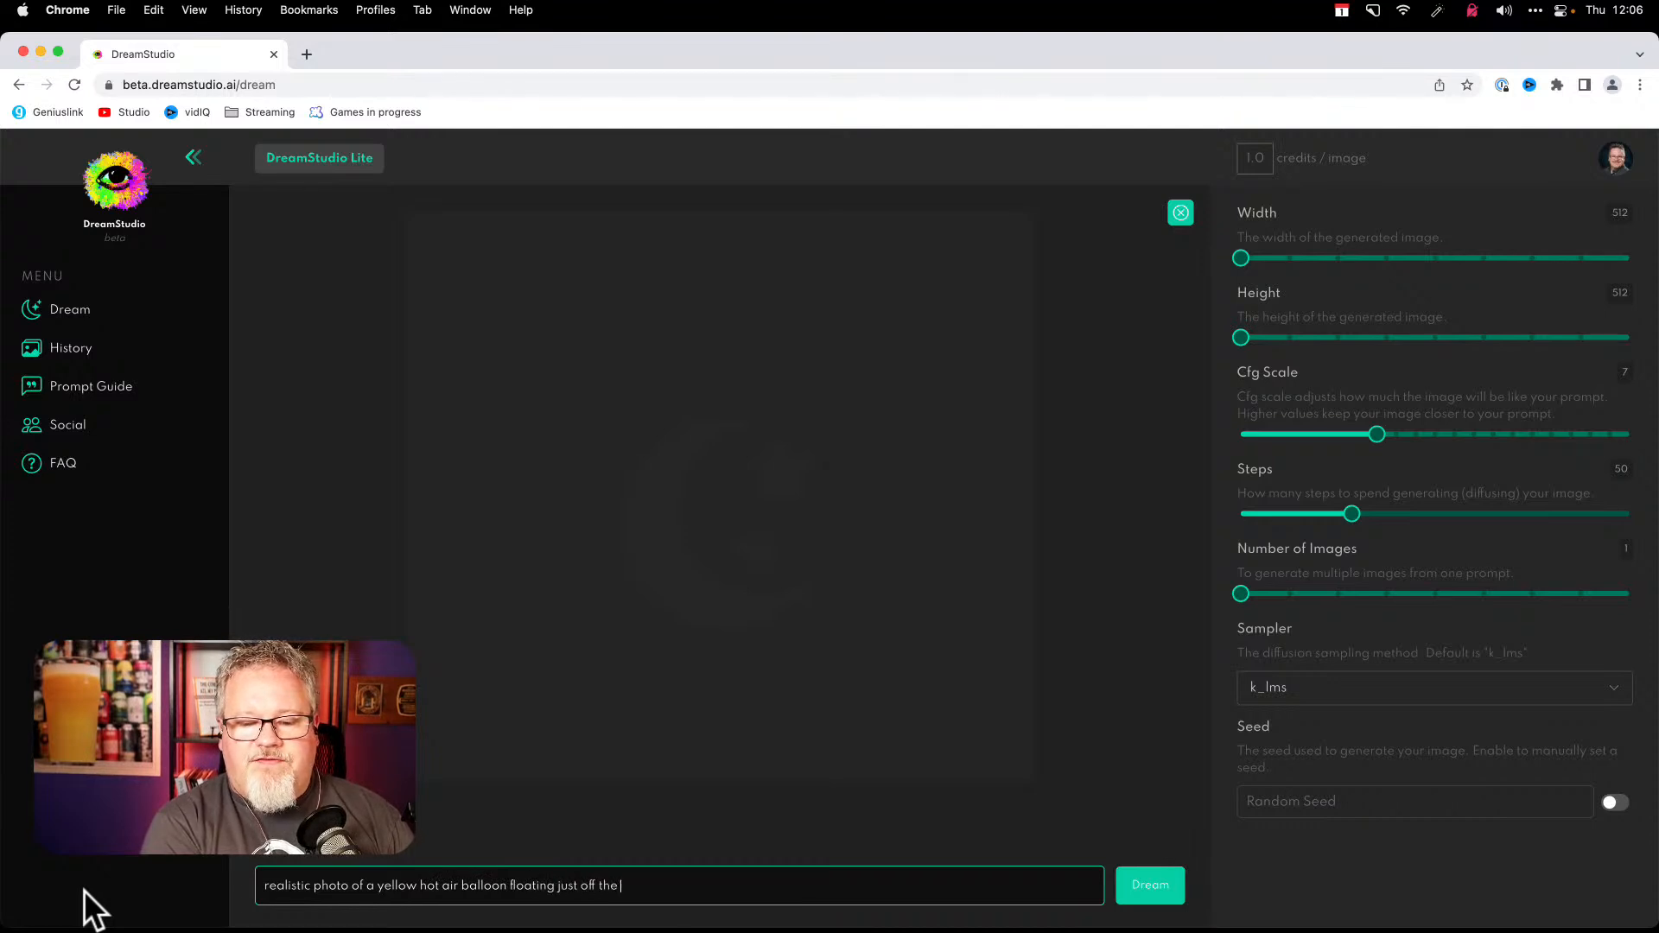
text(ground o)
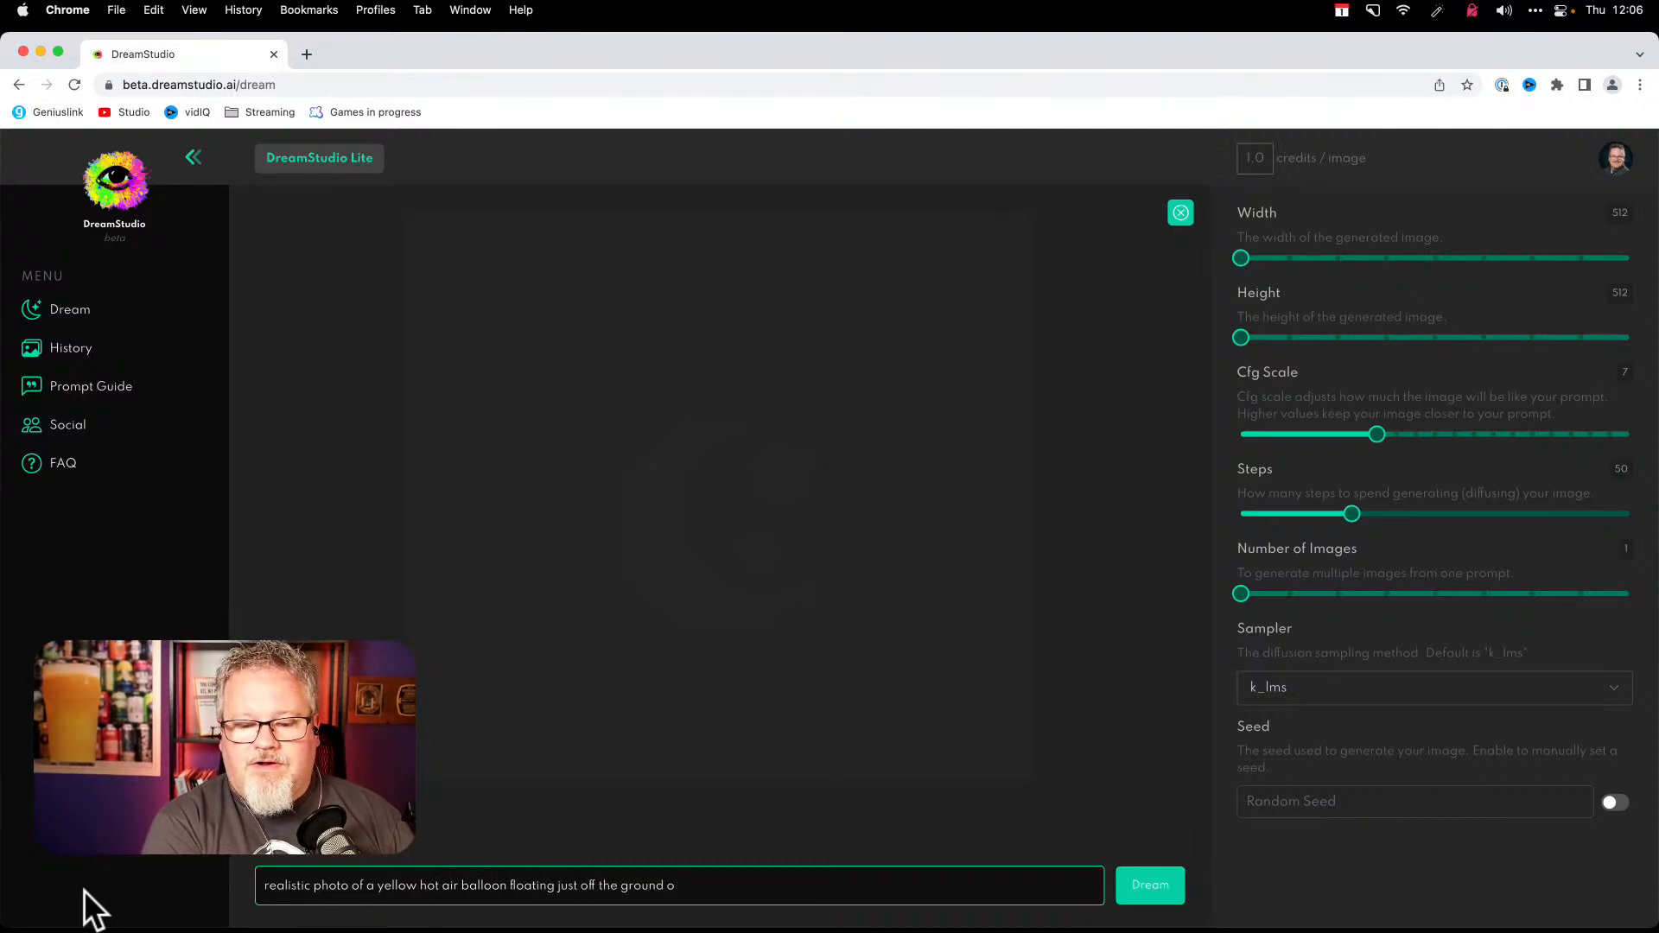
- Continue the prompt with "over a brown dirt field, surrounded by several green fields of farmland"
text(ver a brown)
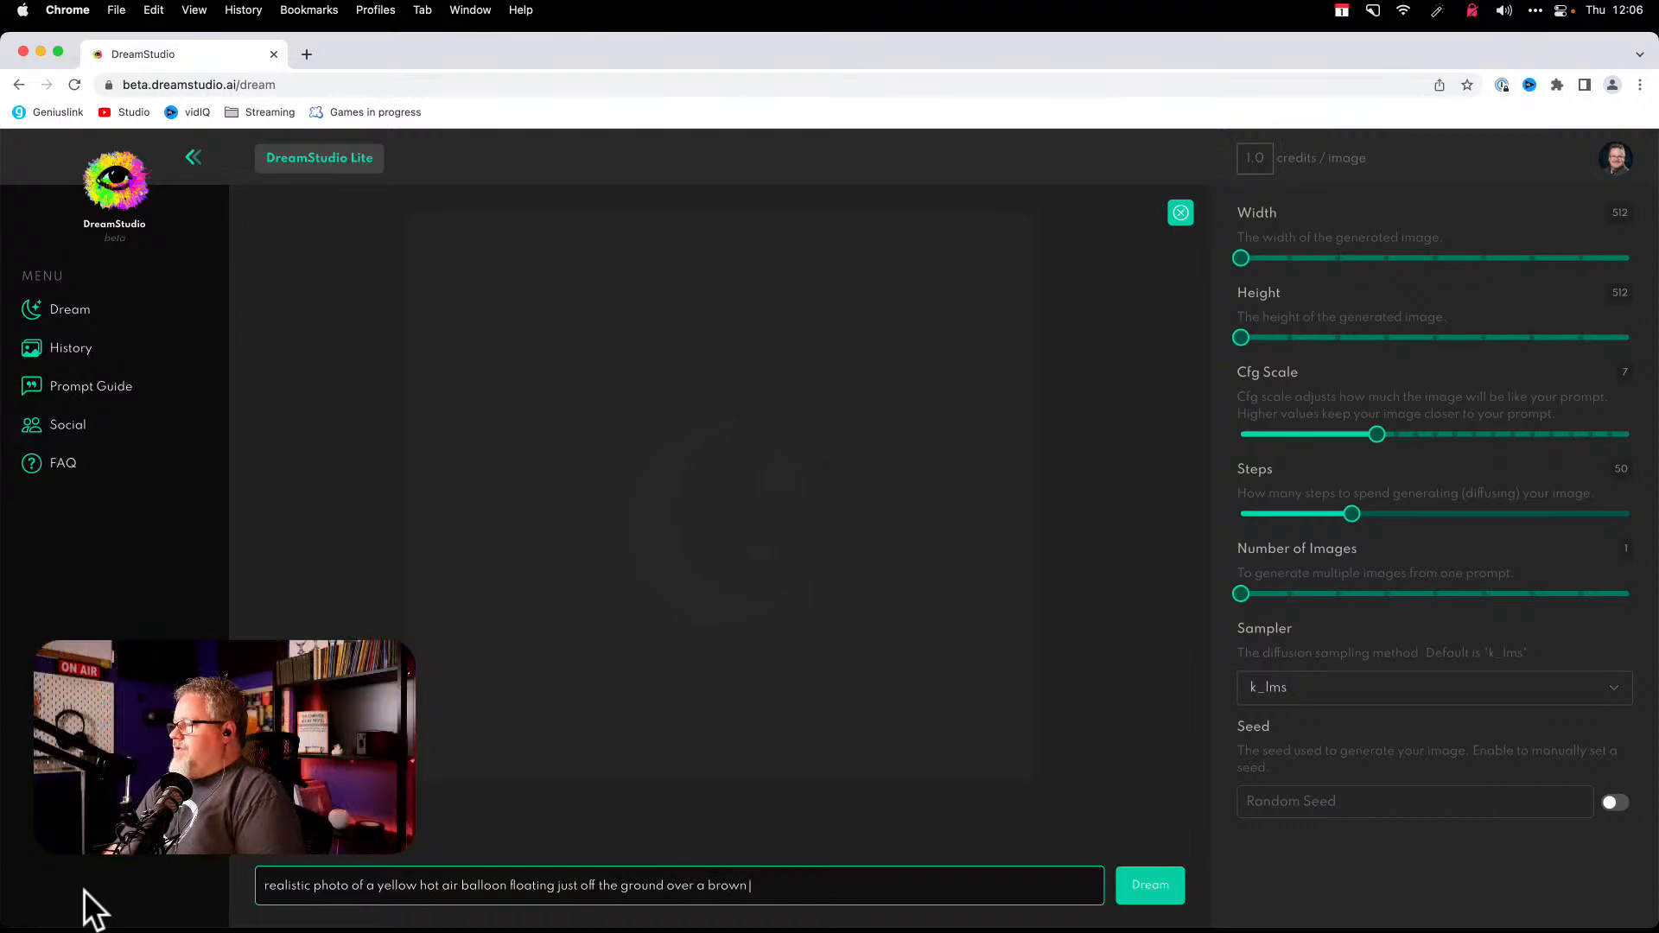
text( d)
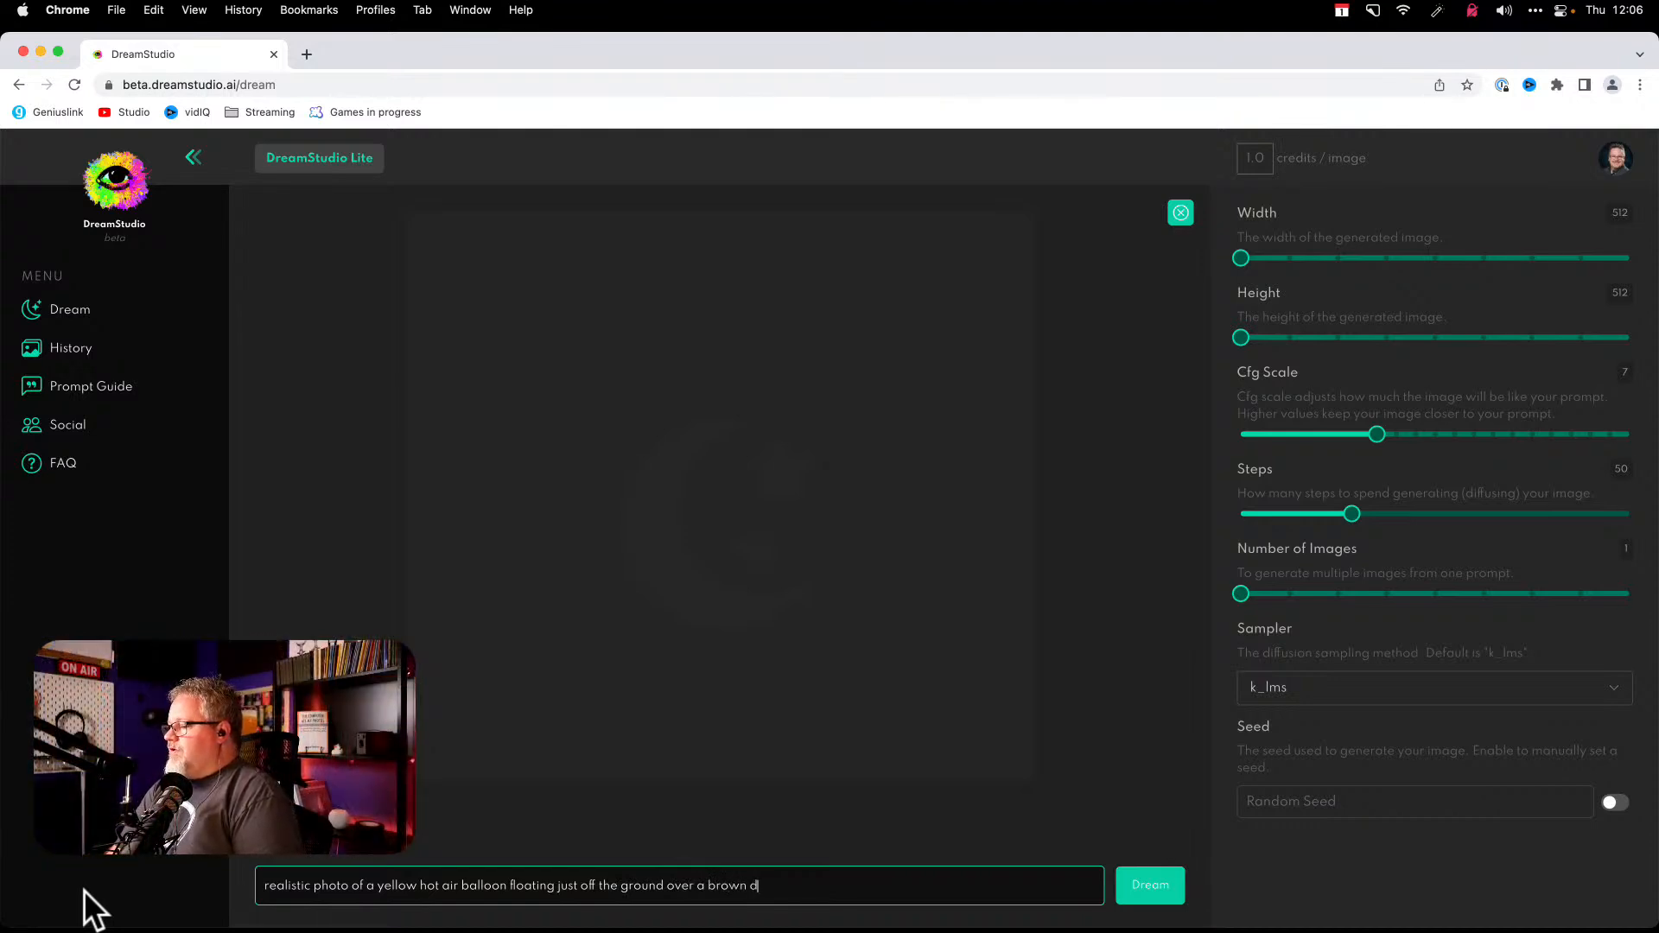
text(irt field)
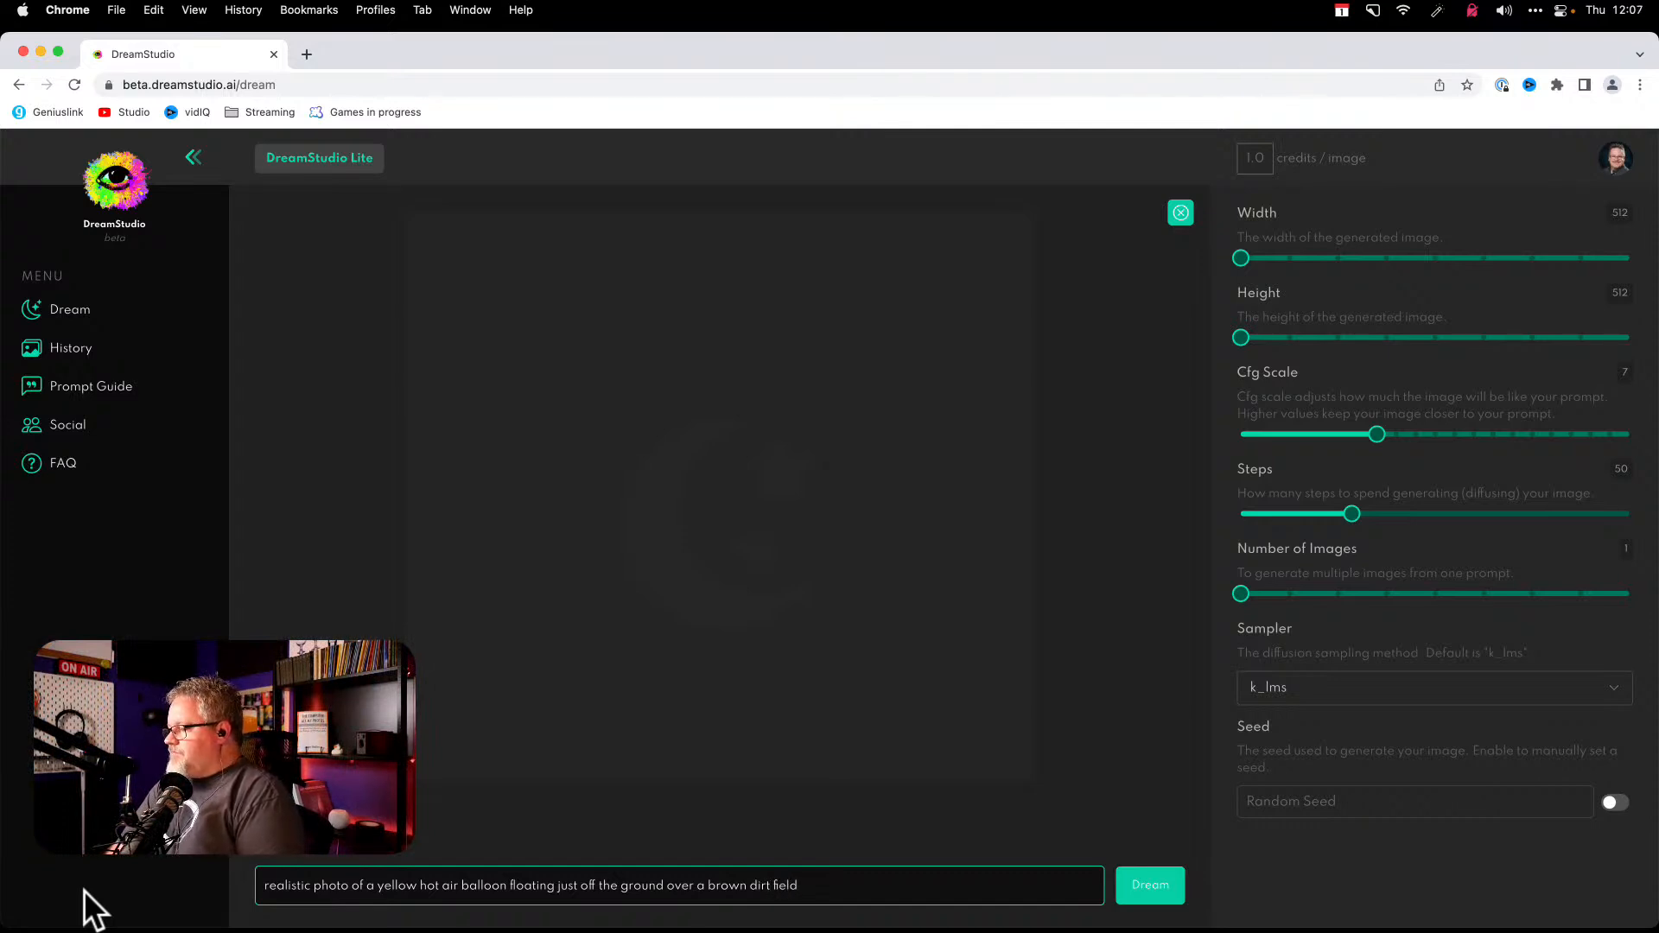
text(.)
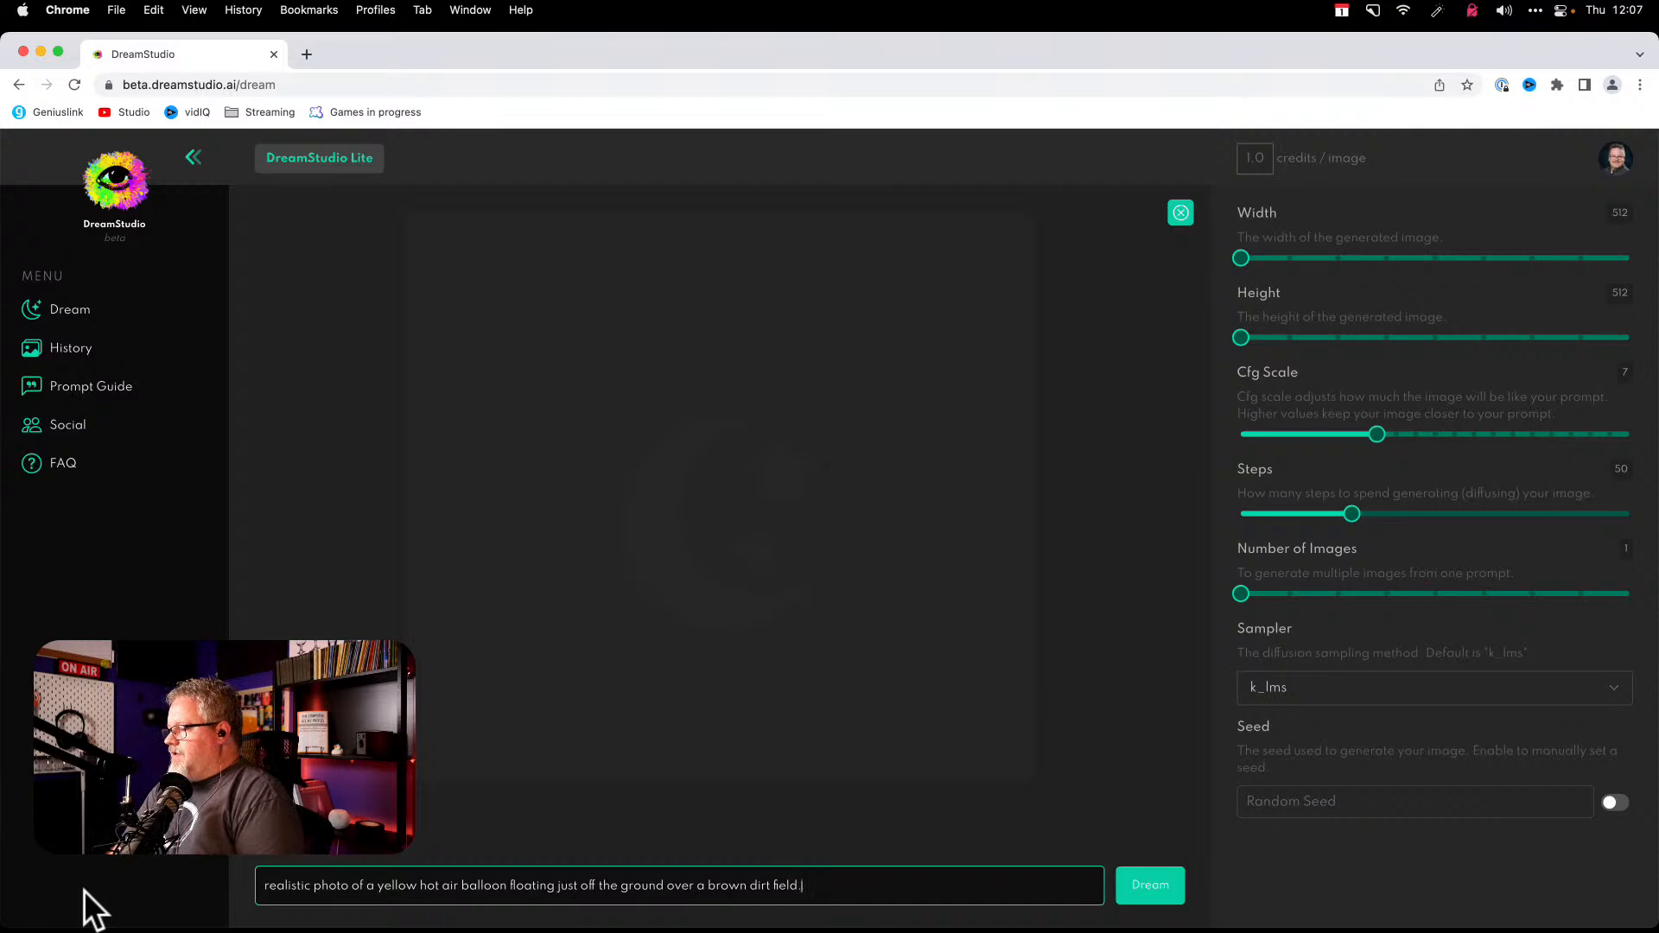
key(BackSpace)
text(, surrounded by)
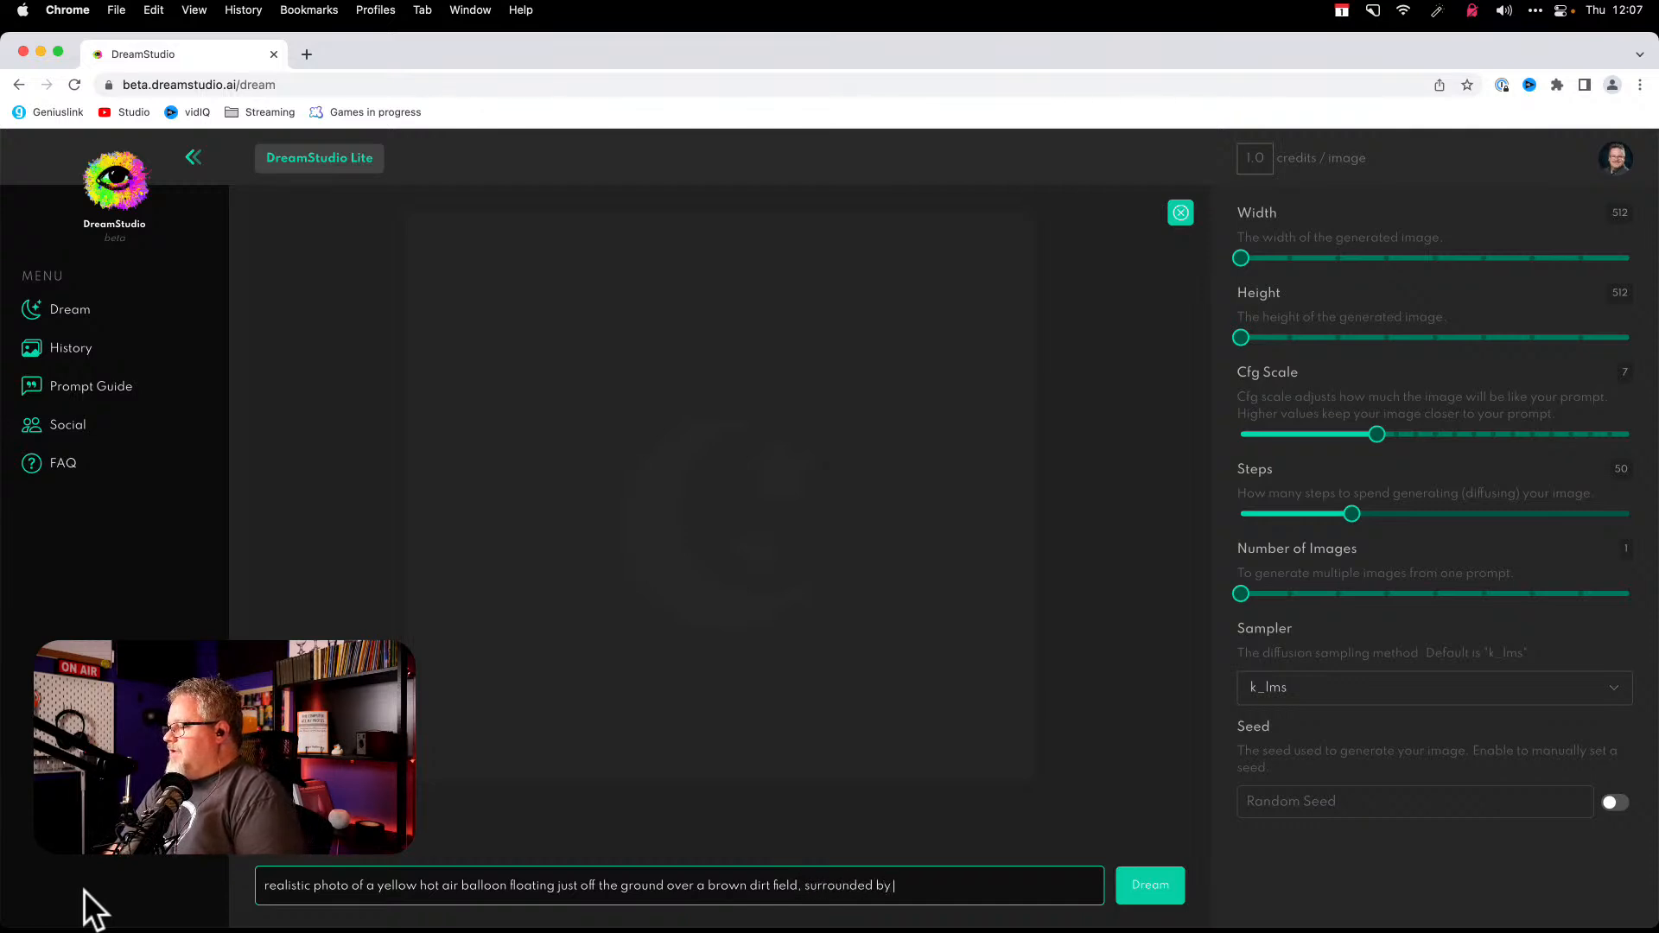
text( several green)
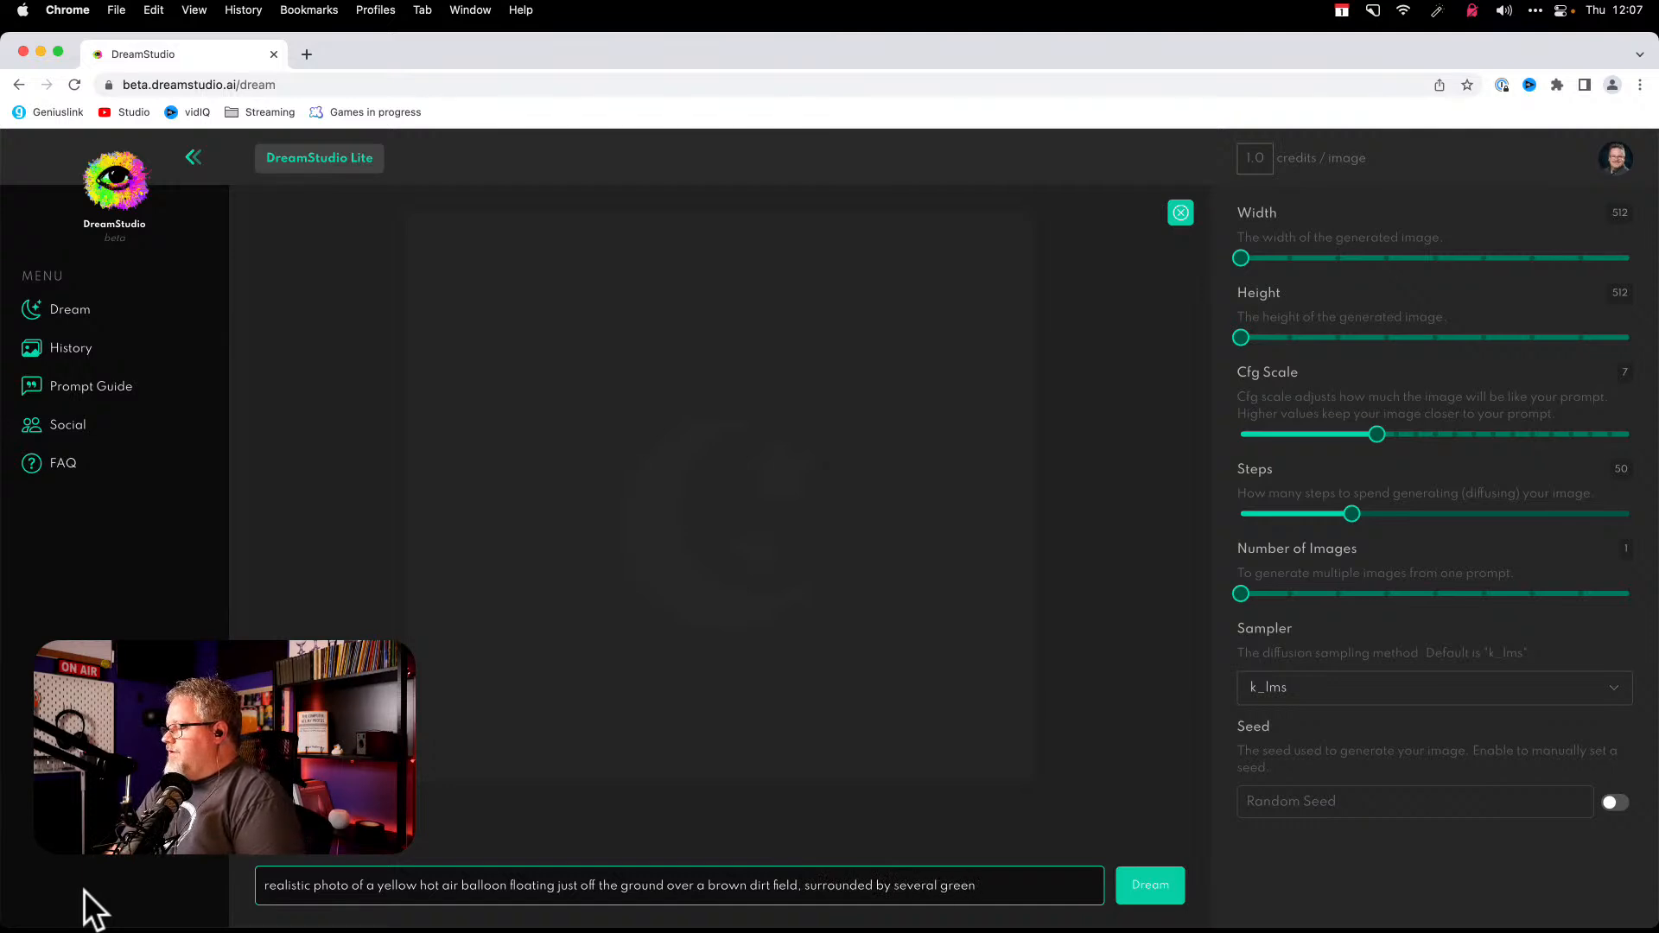
text( fields of)
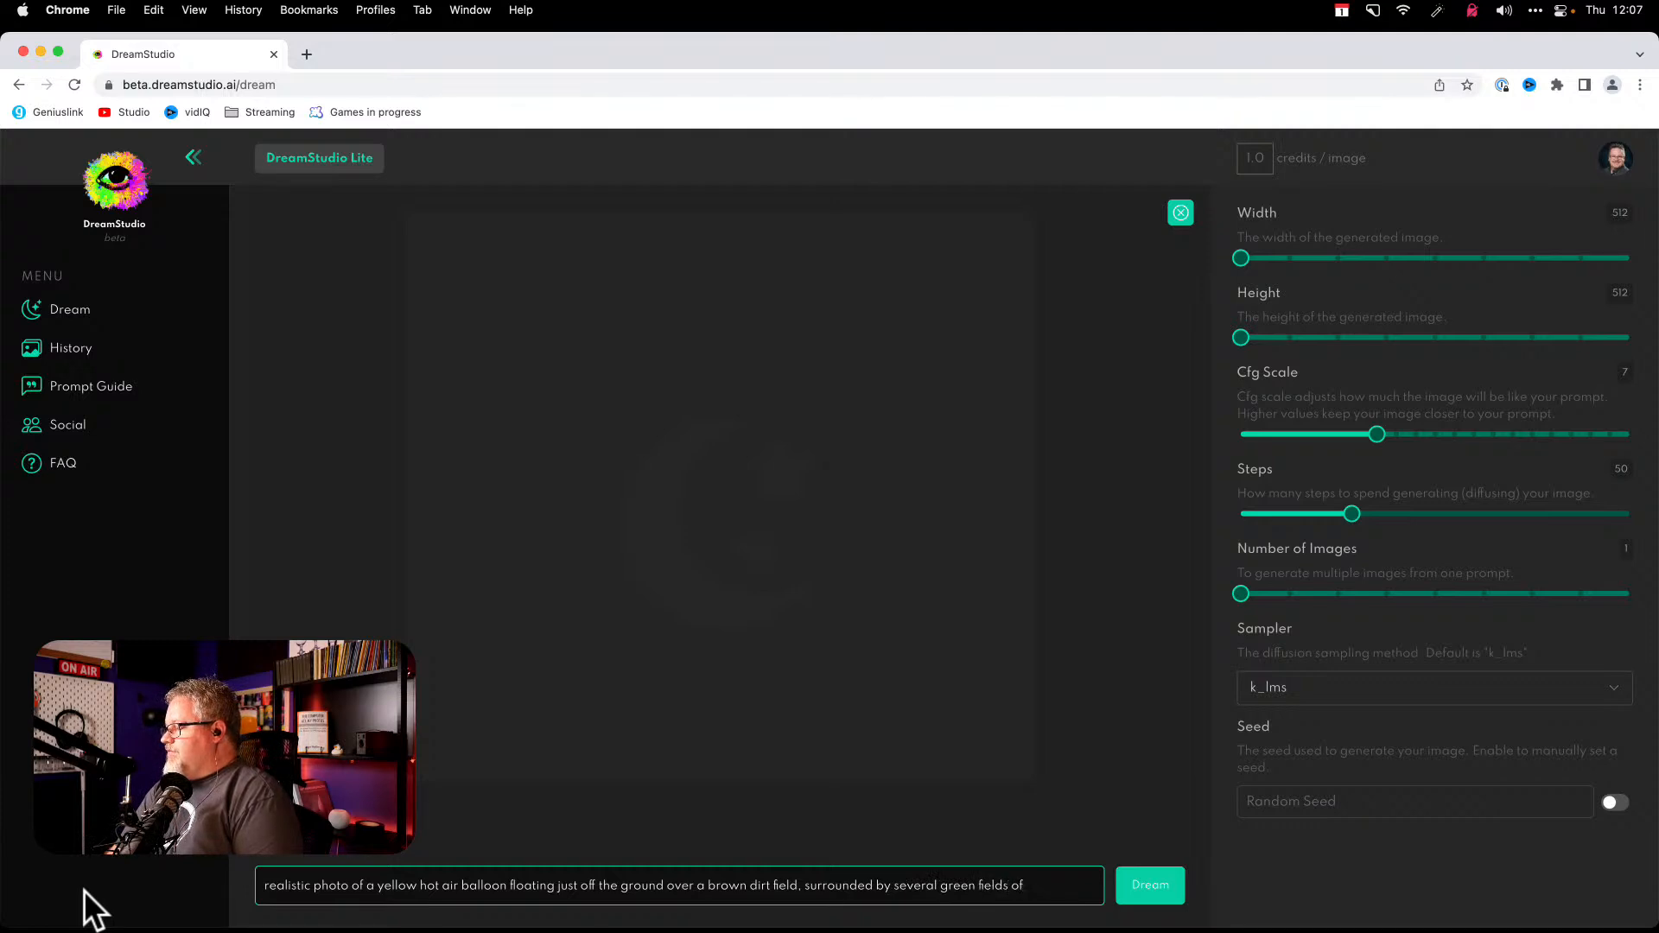
text( farmland)
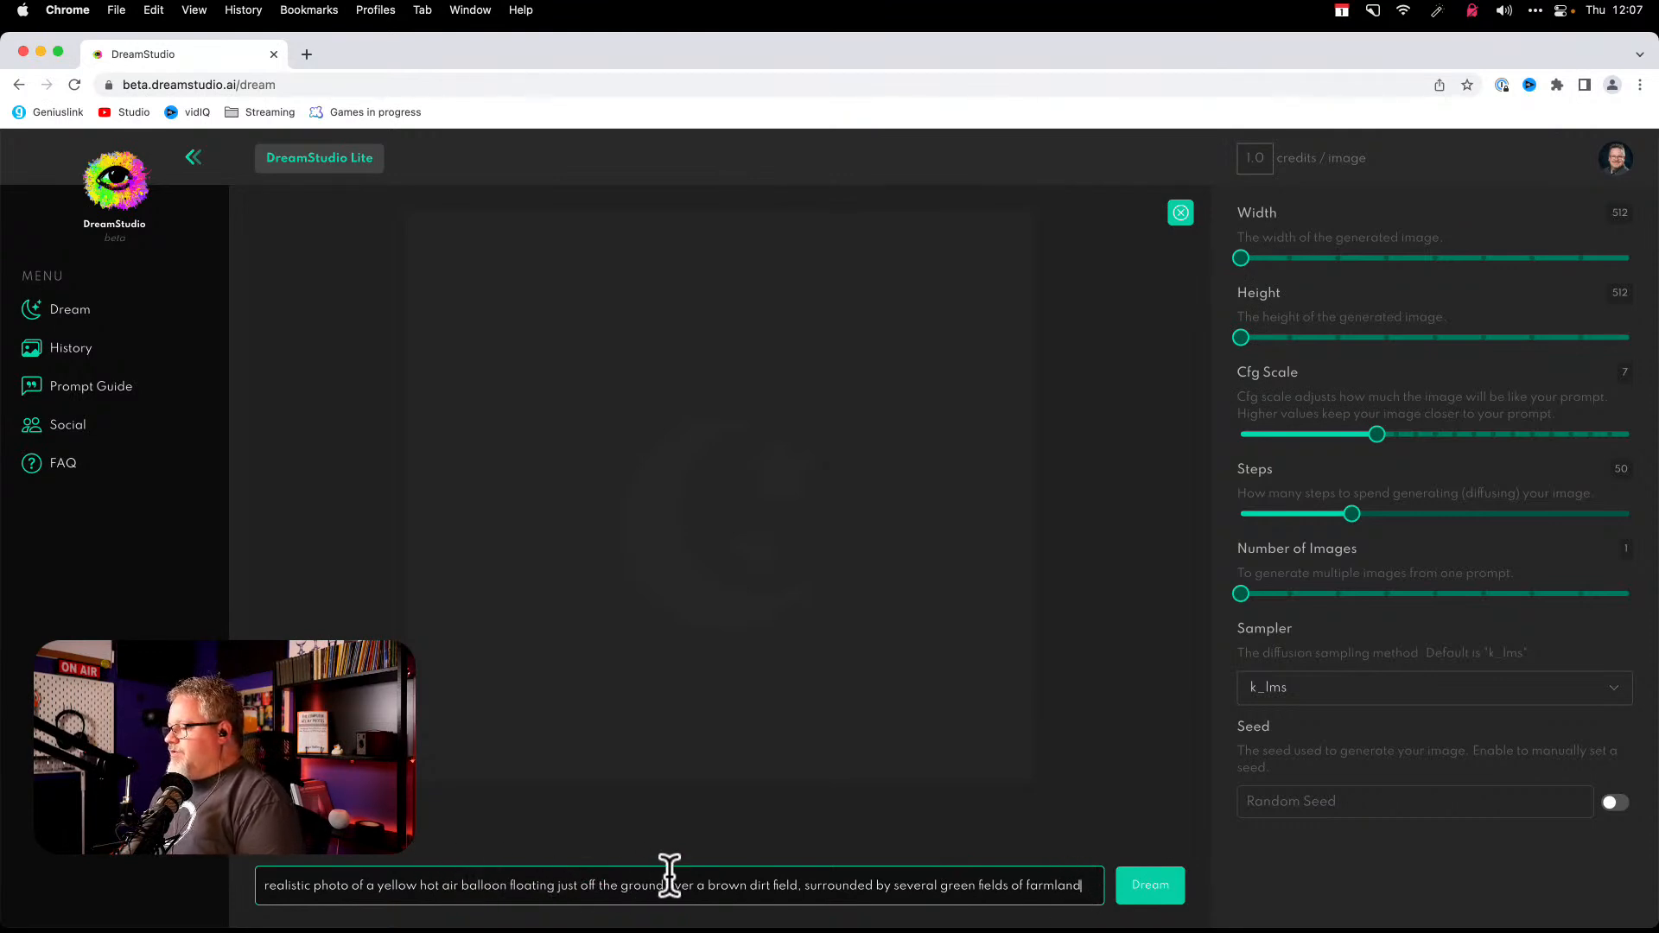
- Insert "with a long shadow of the balloon to the right" after "brown dirt field" in the prompt
click(798, 885)
text(with a long ,)
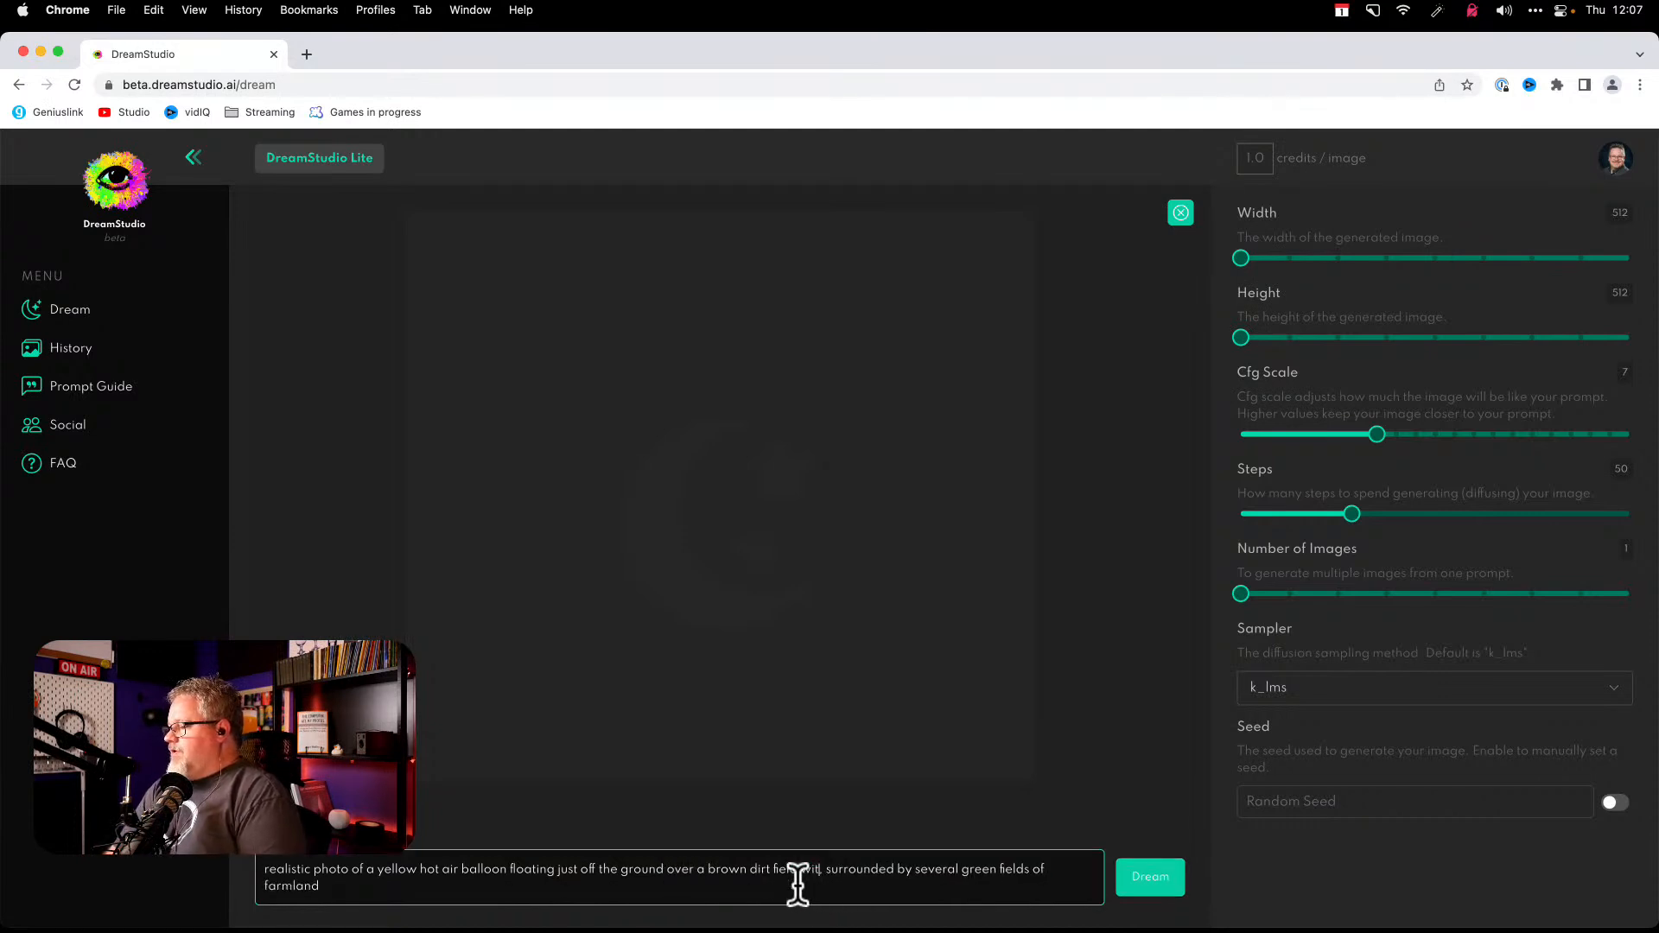
text(shadow of)
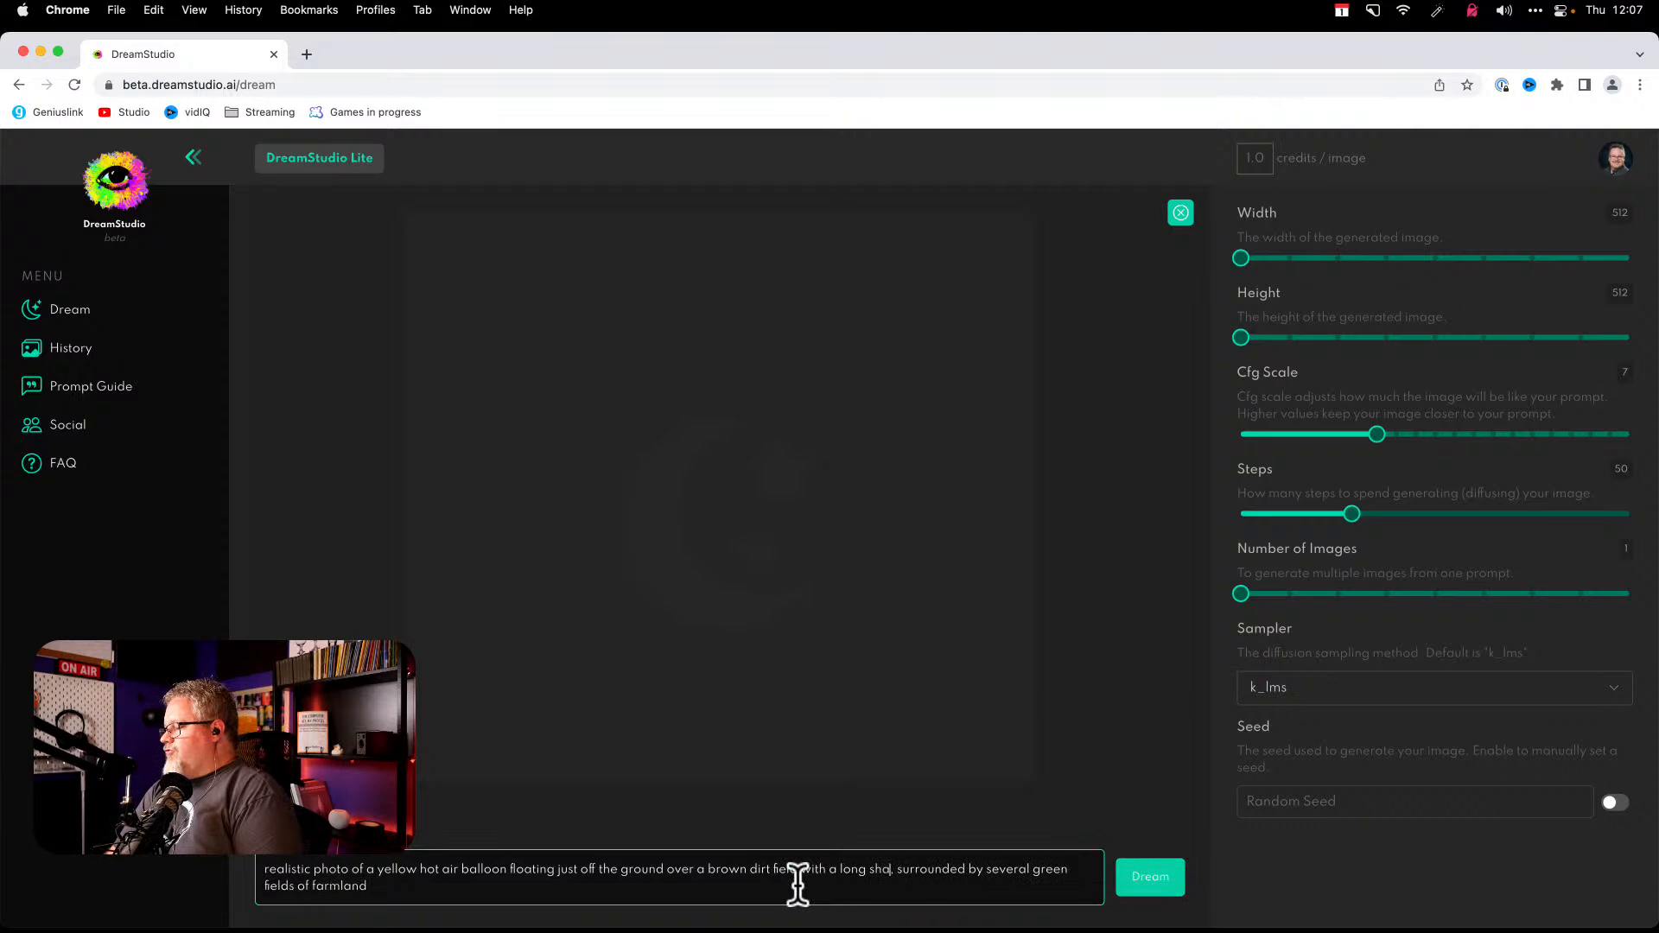
text( the ballo)
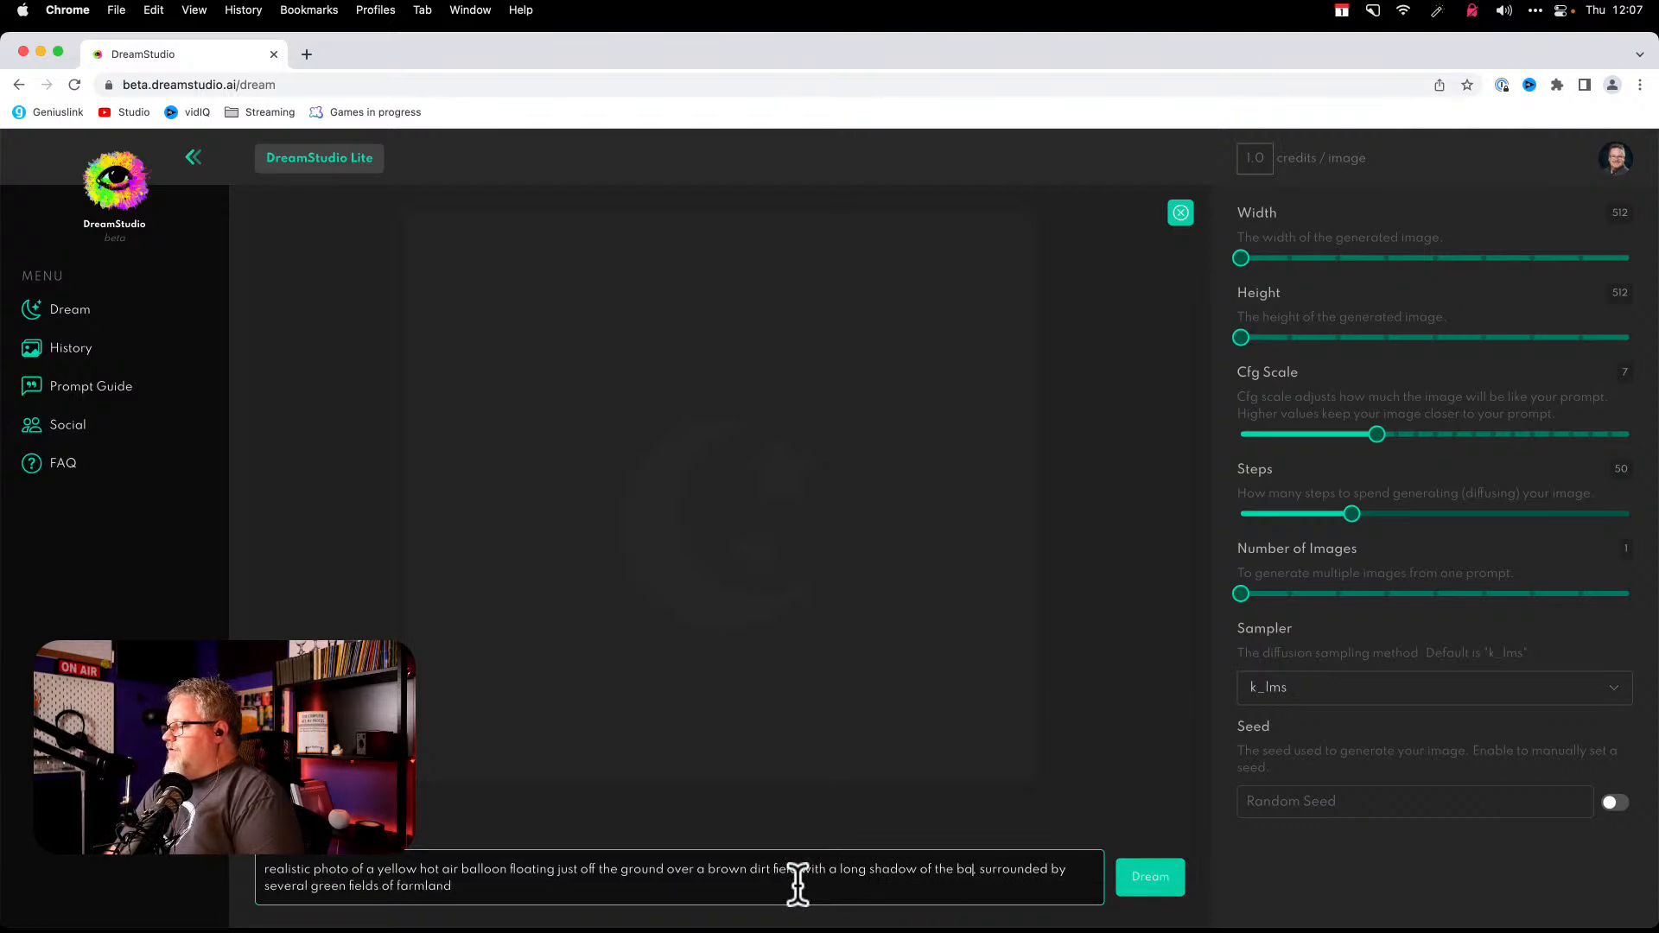
text(on to the right)
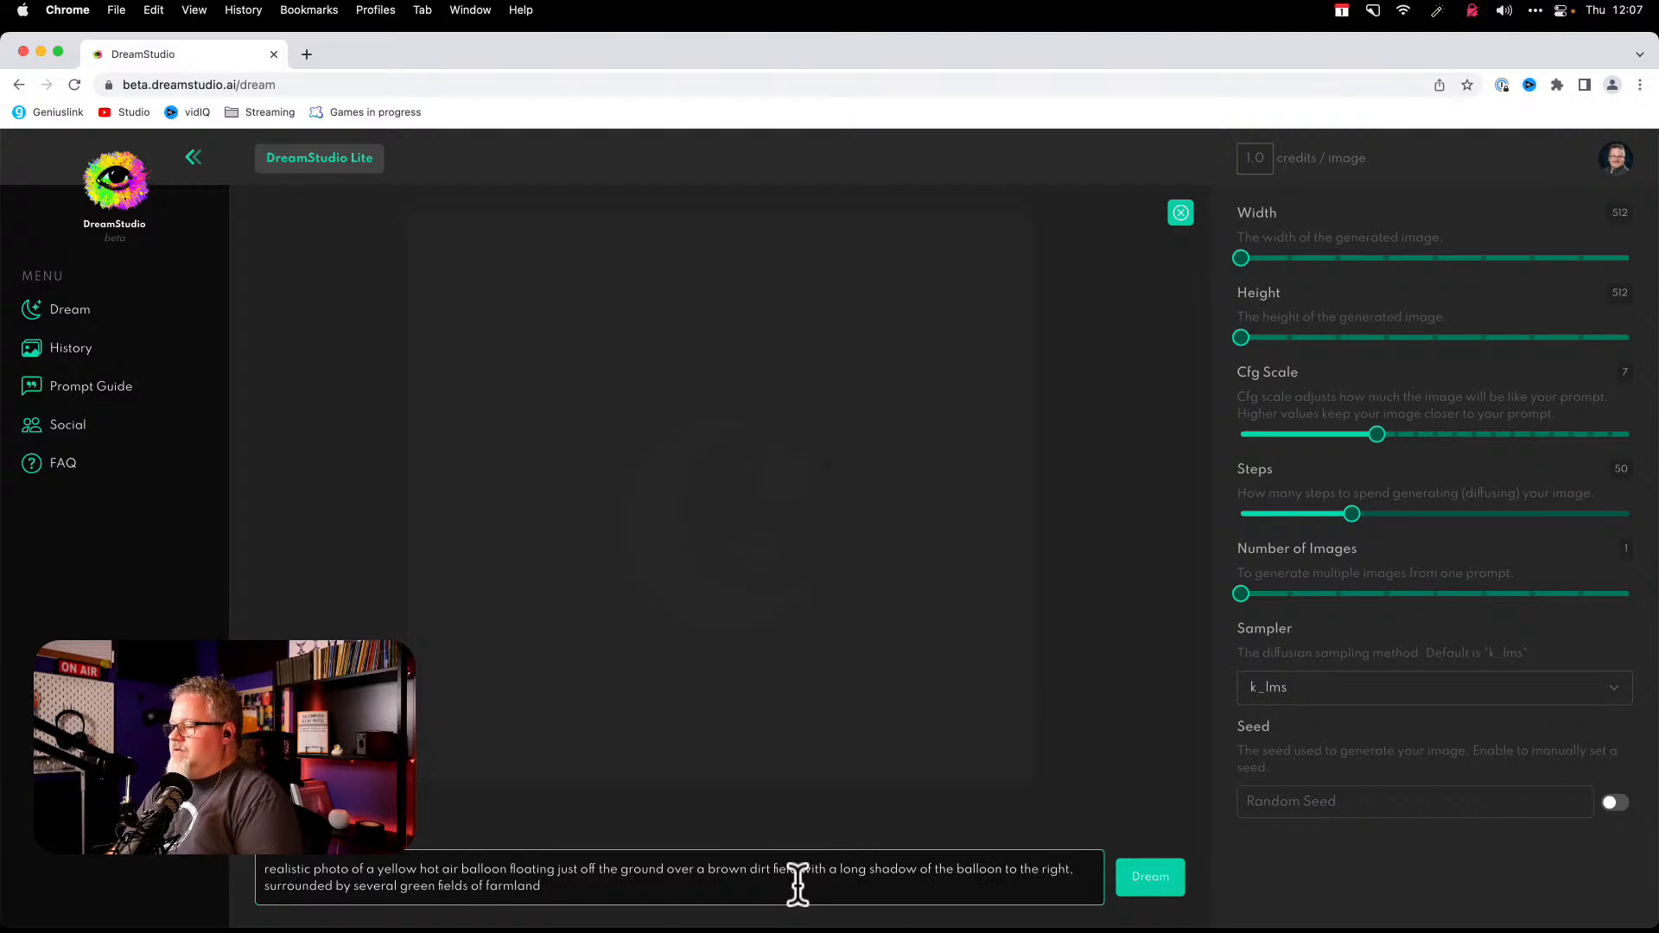
- Reword the shadow phrase in the prompt to "with a long shadow to the right of the balloon"
double_click(1062, 869)
key(BackSpace)
key(BackSpace)
key(BackSpace)
key(BackSpace)
key(BackSpace)
key(BackSpace)
key(BackSpace)
key(BackSpace)
key(BackSpace)
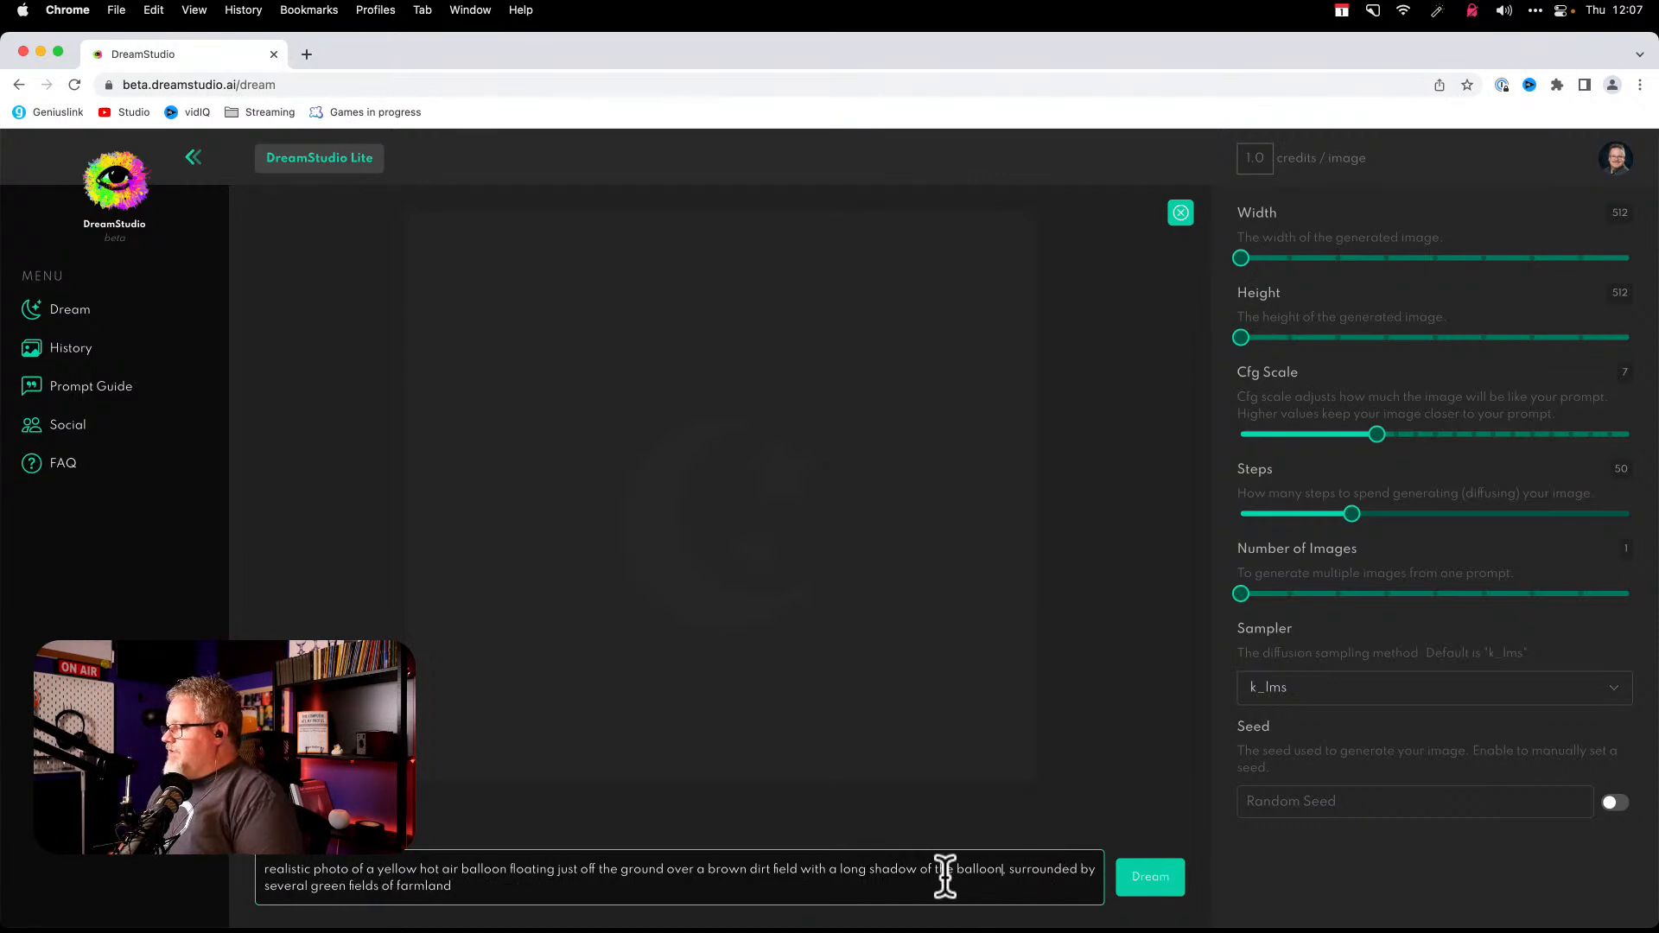
text(to the right)
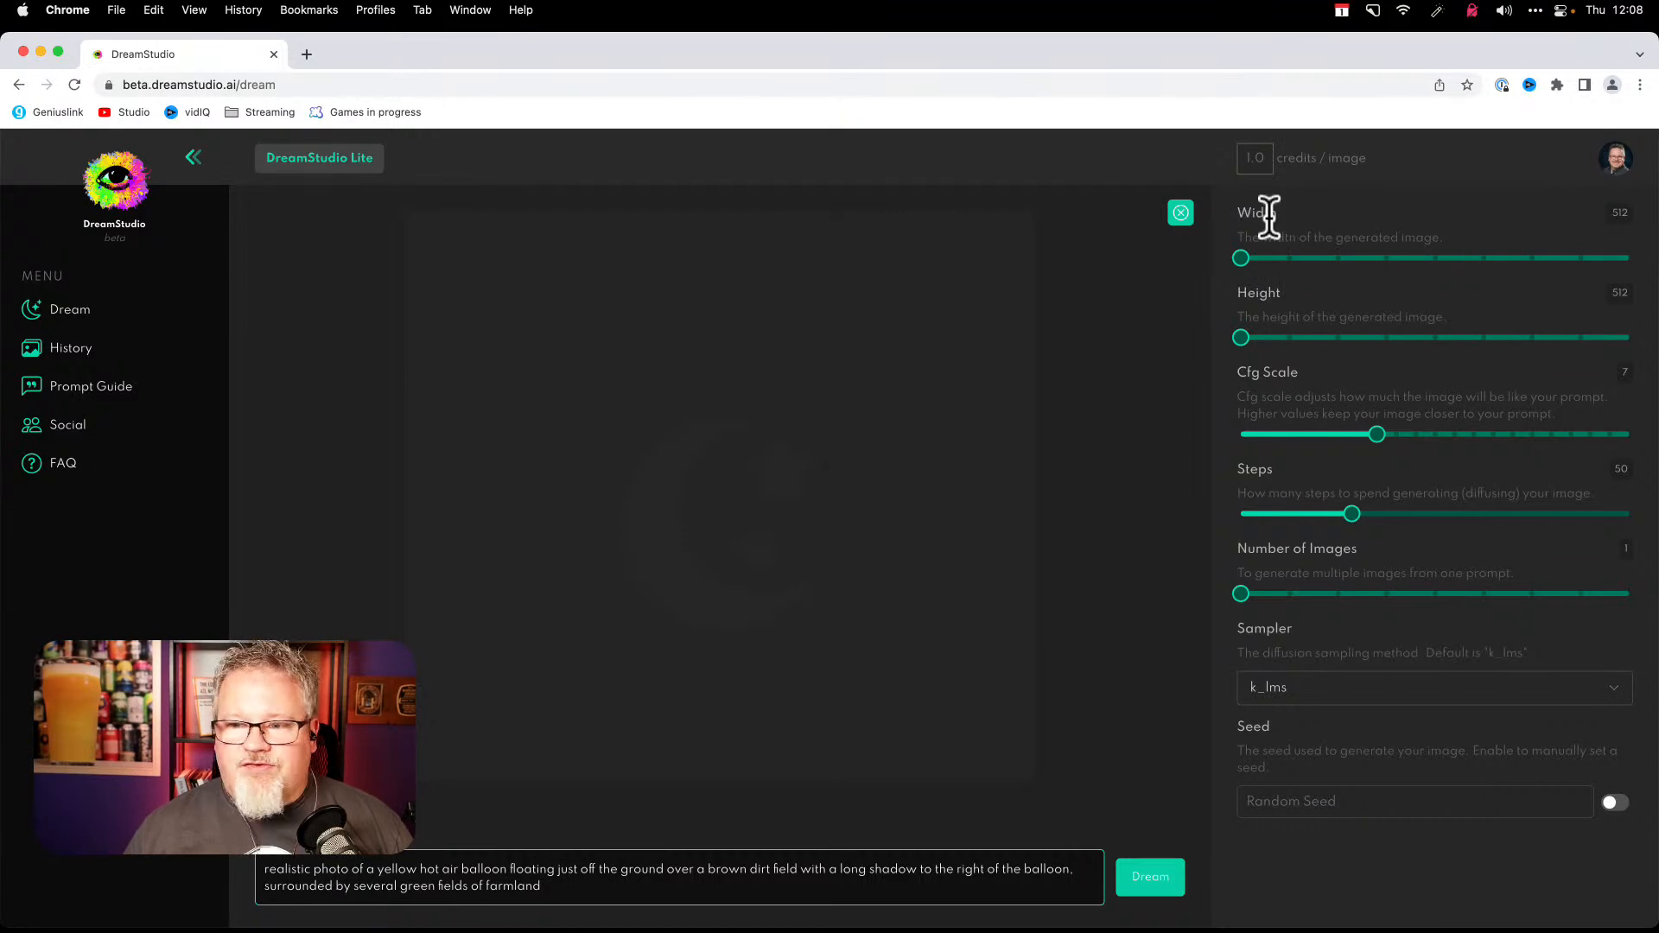
- Set the width to 1024, the height to 768 and the Cfg Scale to 15, and generate the image
drag(1241, 258, 1618, 263)
drag(1243, 337, 1461, 350)
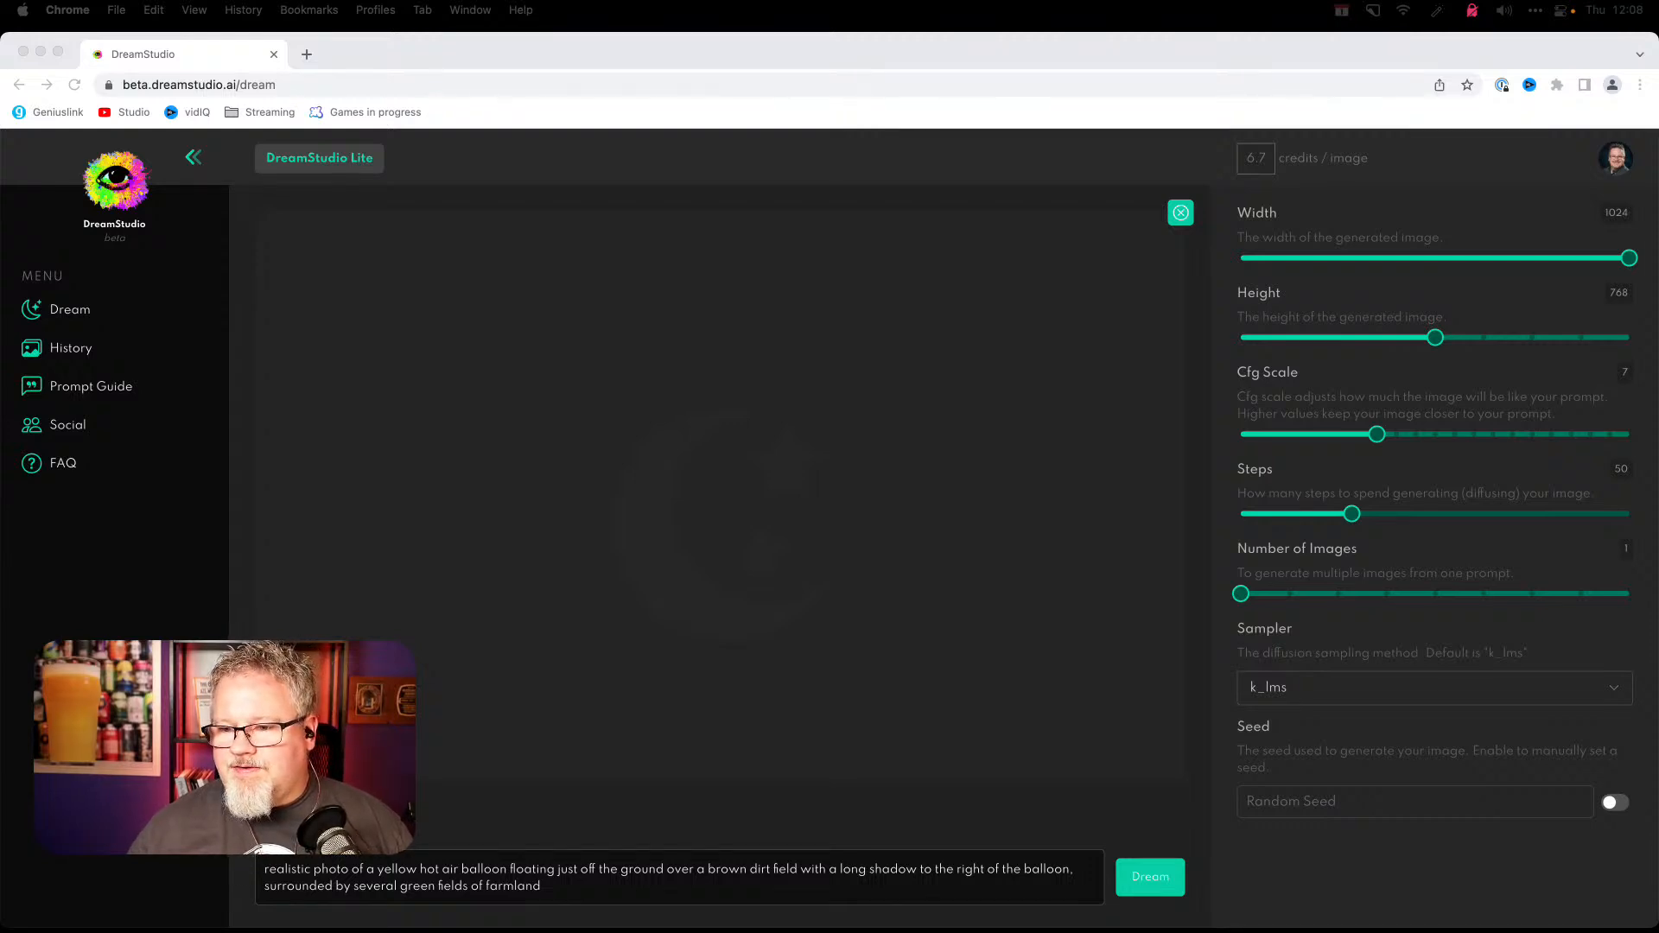
click(1496, 438)
click(1493, 434)
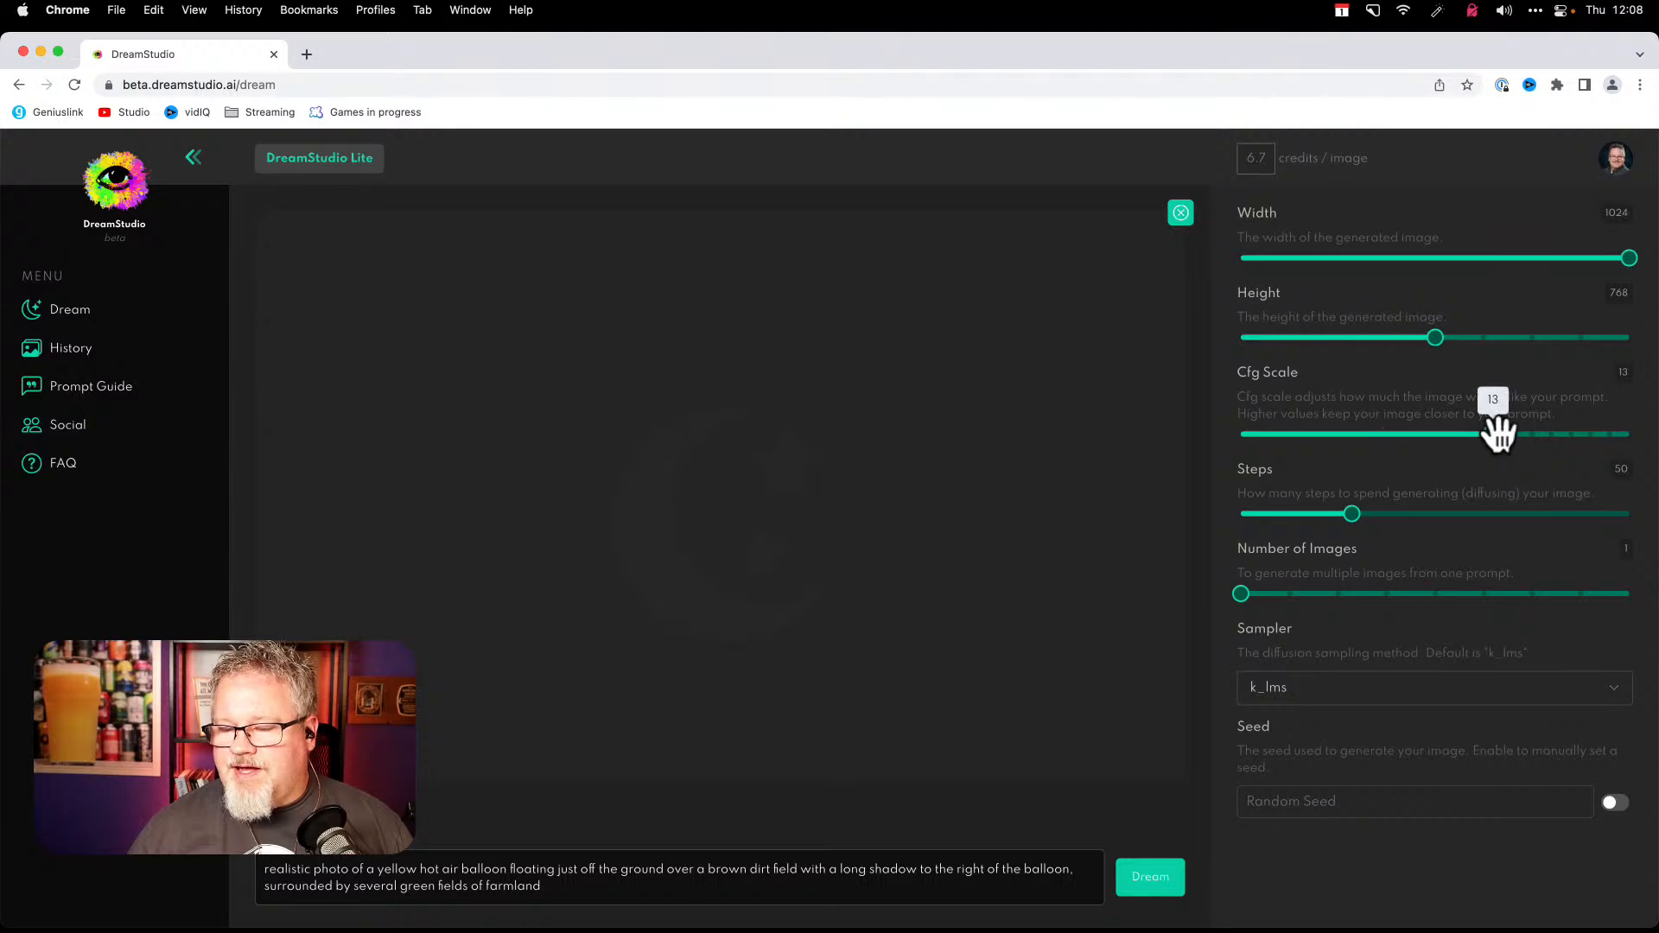
drag(1503, 437, 1553, 445)
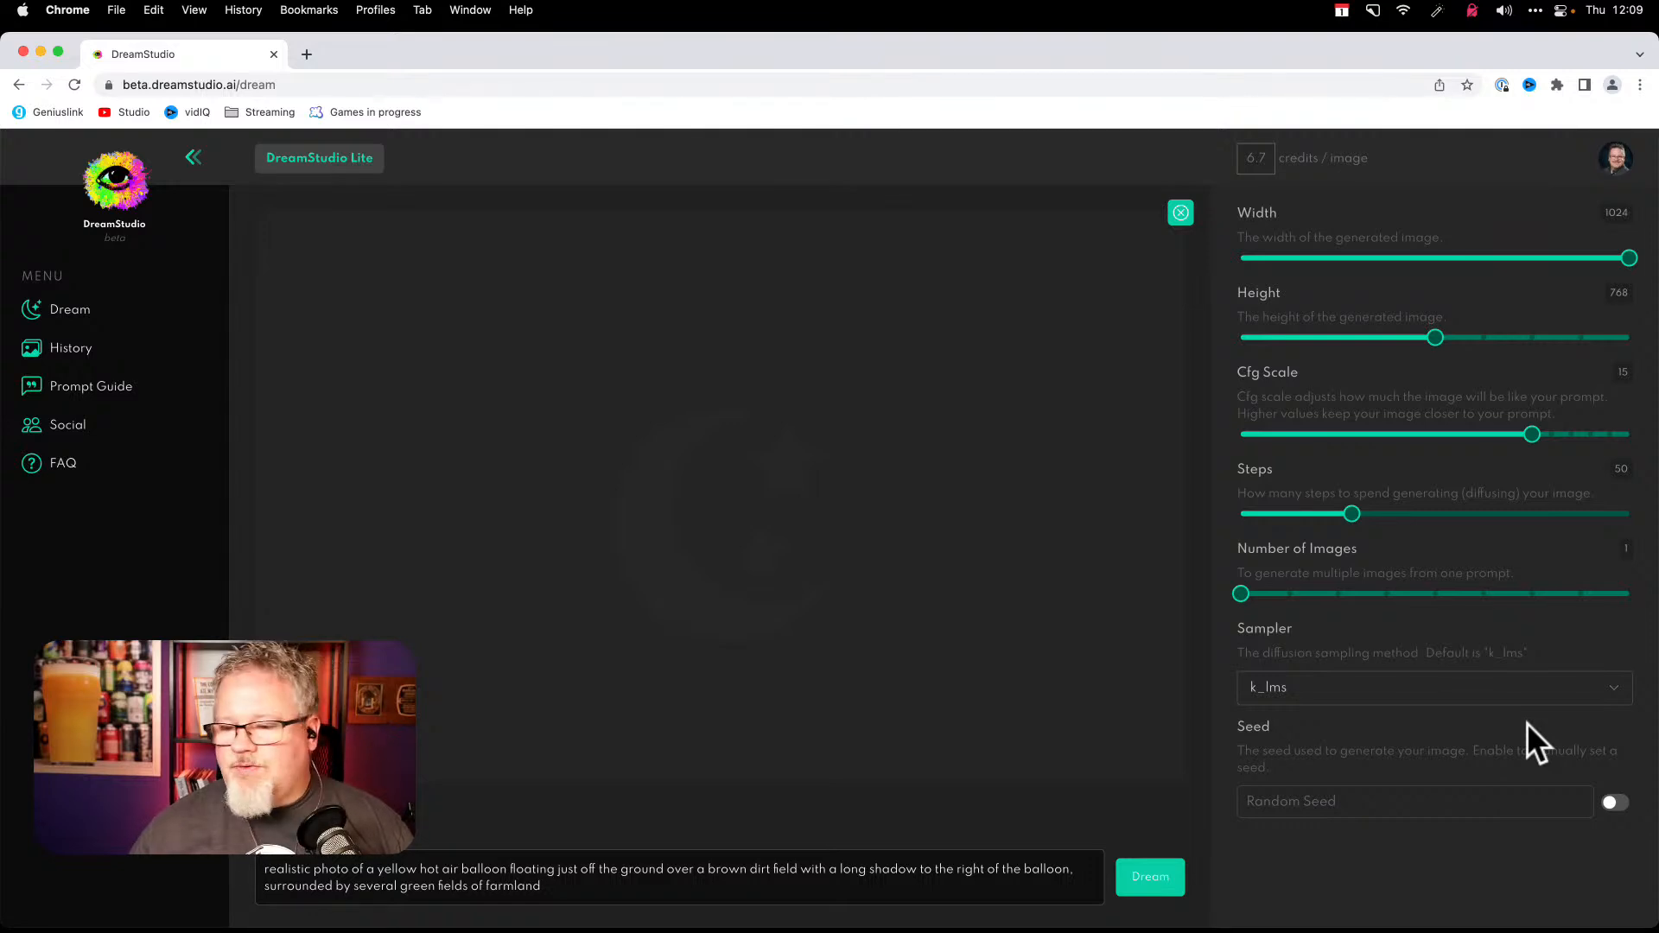
click(1155, 891)
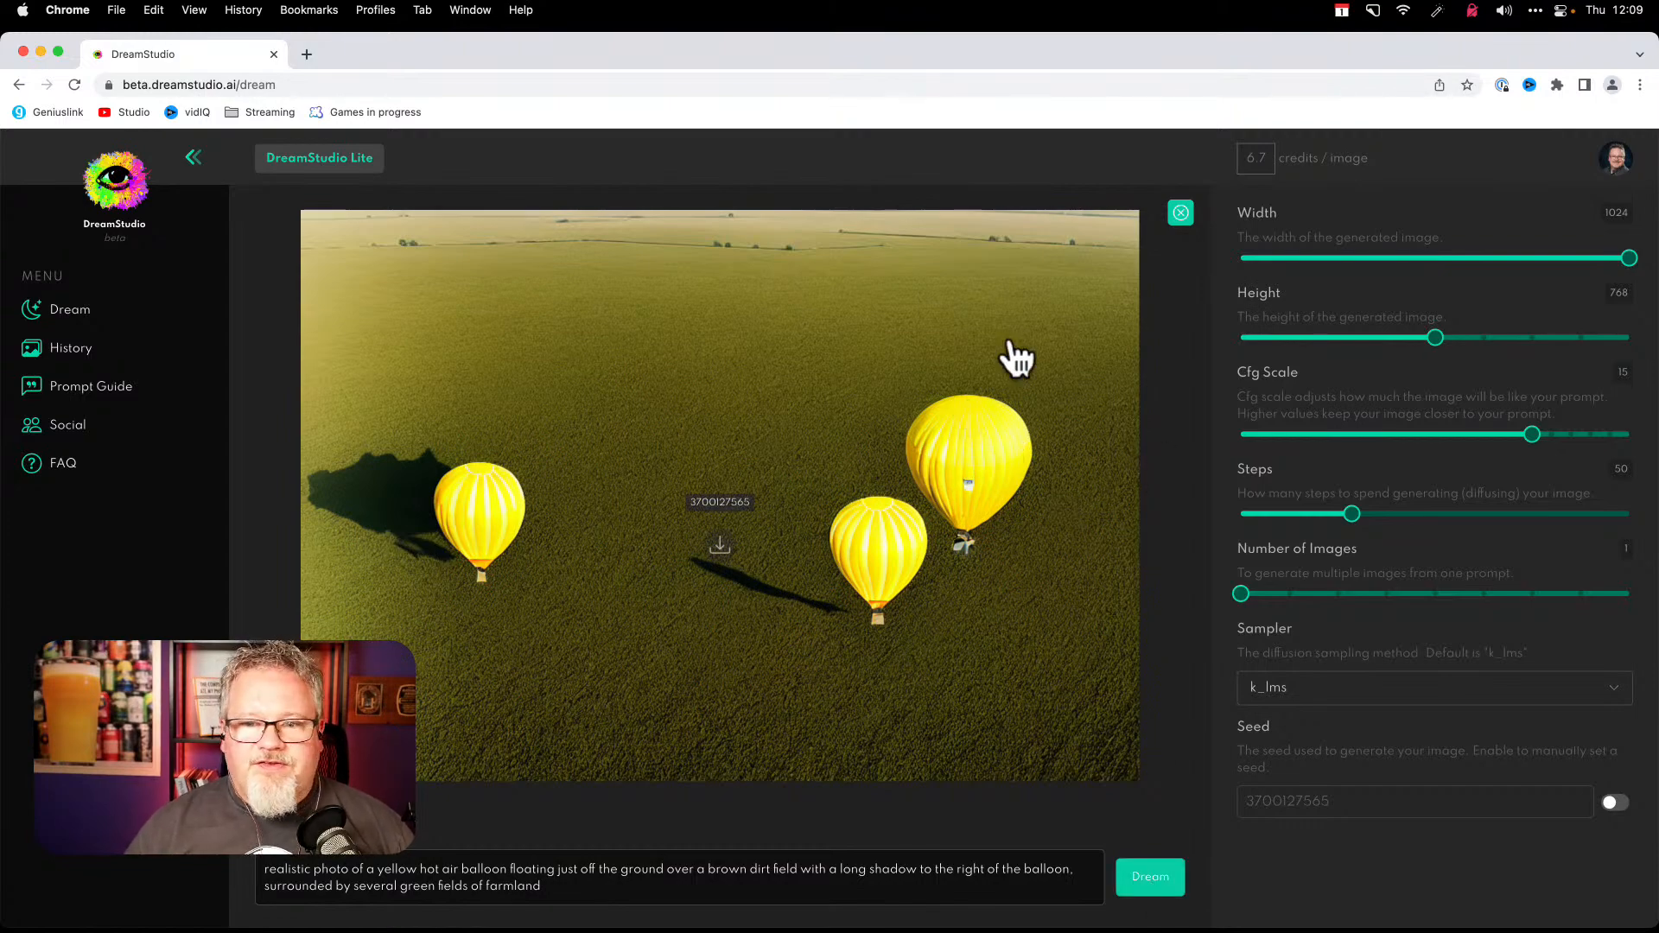
right_click(1018, 269)
click(1086, 296)
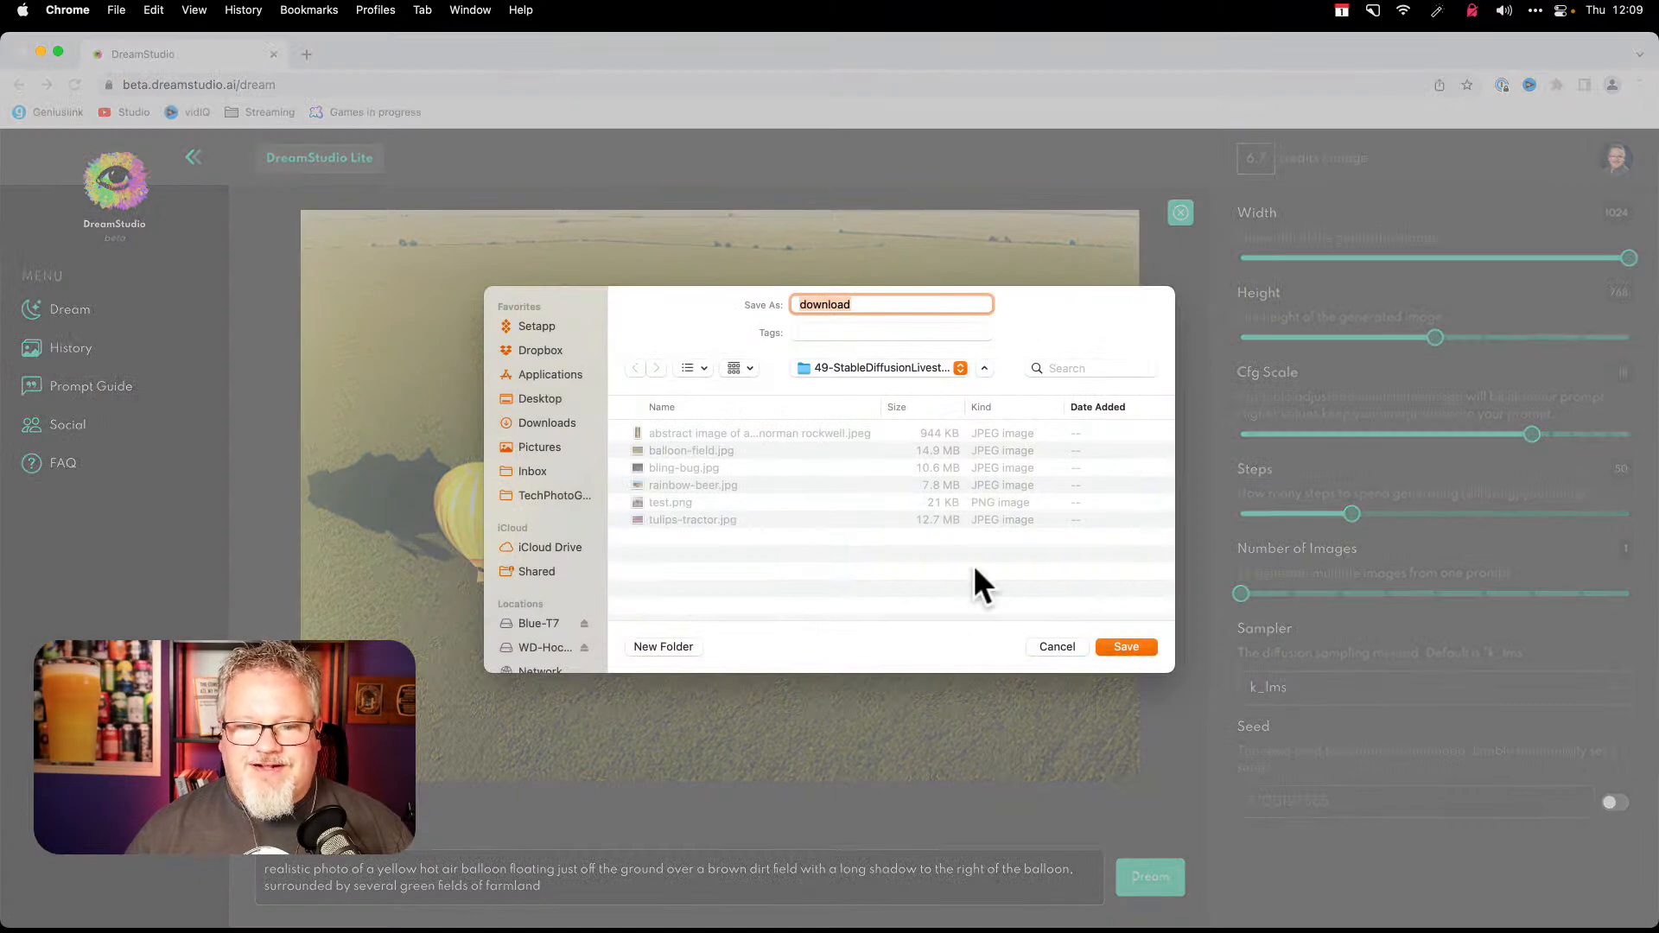
key(Escape)
- Copy the entire balloon prompt text from the prompt field
click(786, 888)
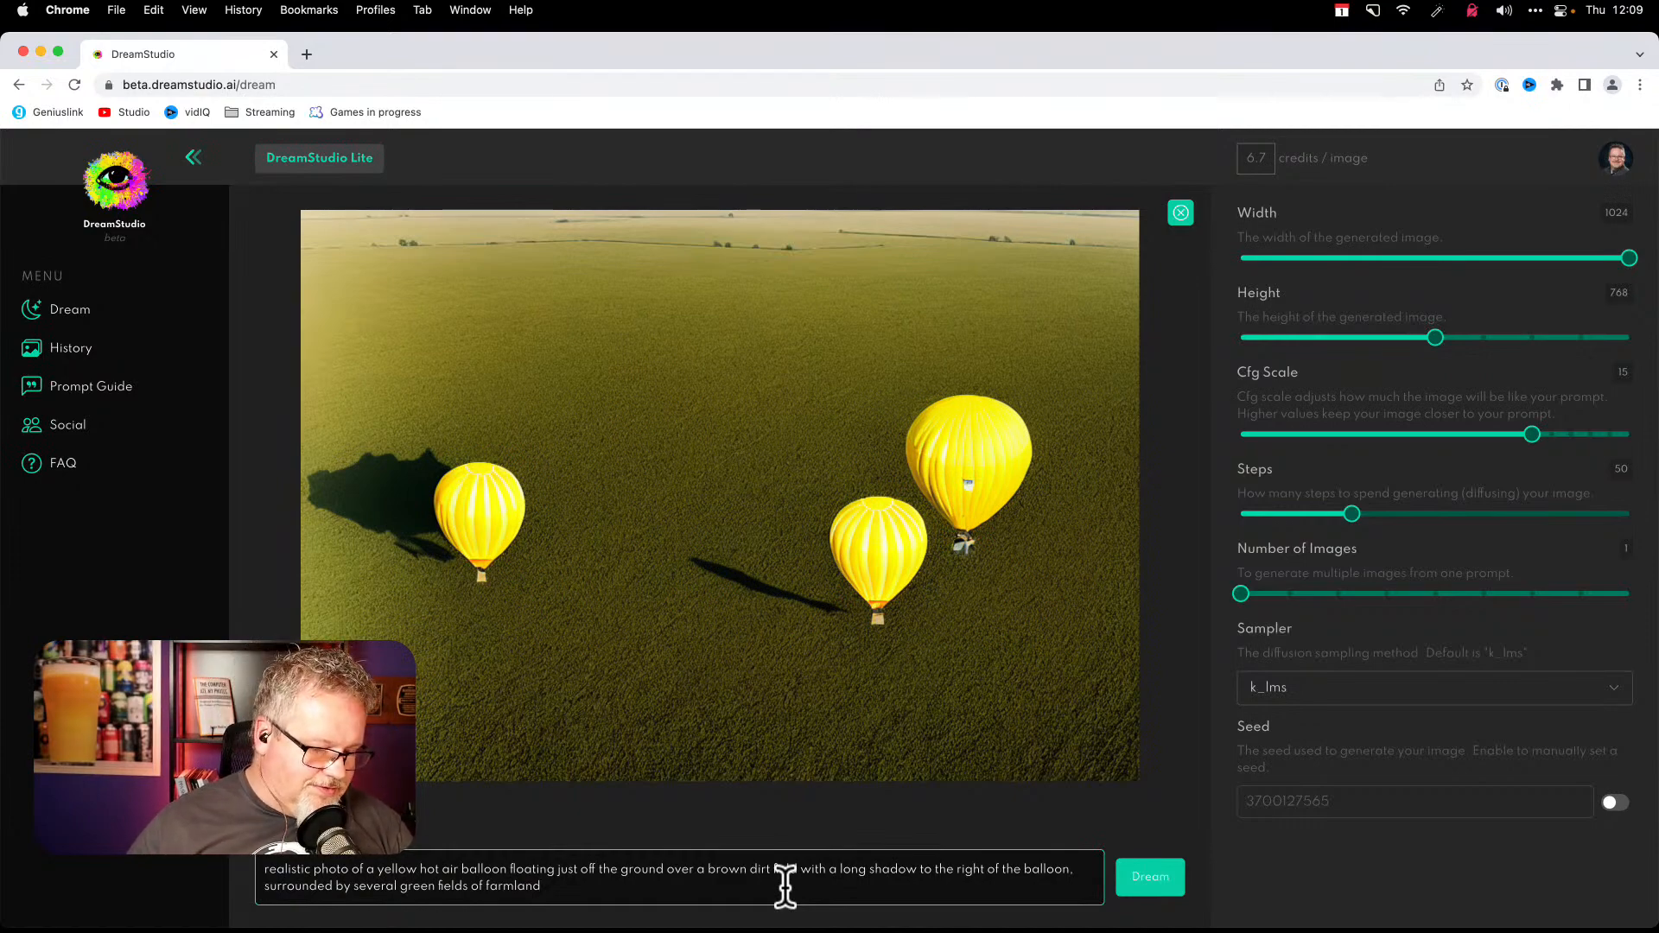
key(super+a)
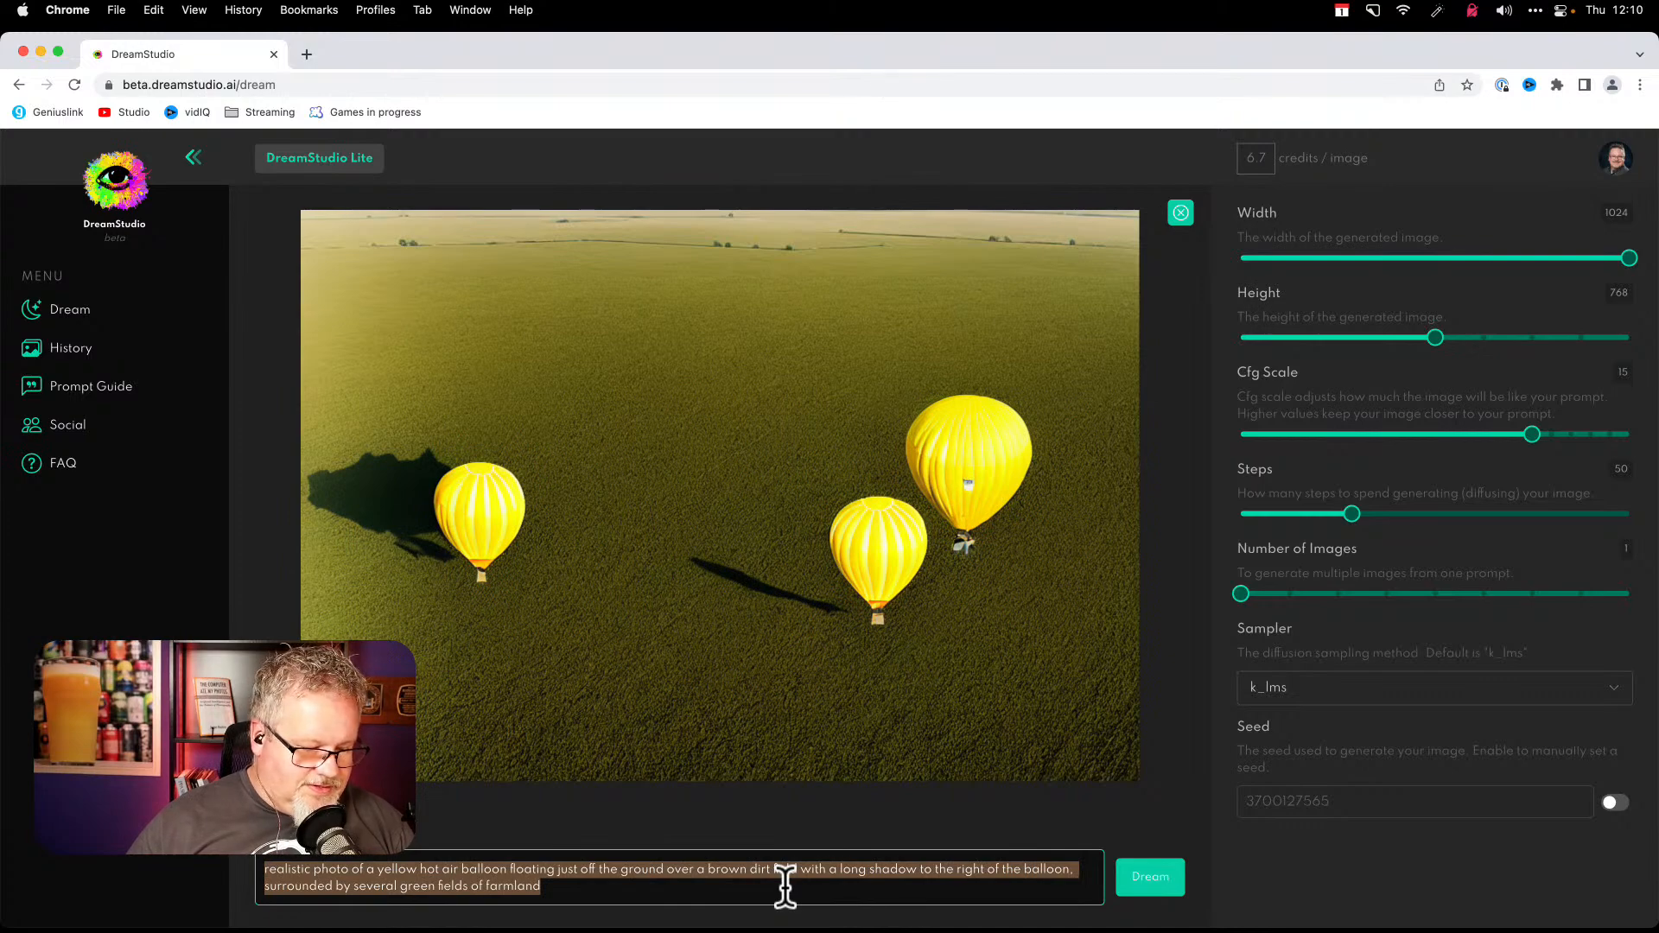
key(super+c)
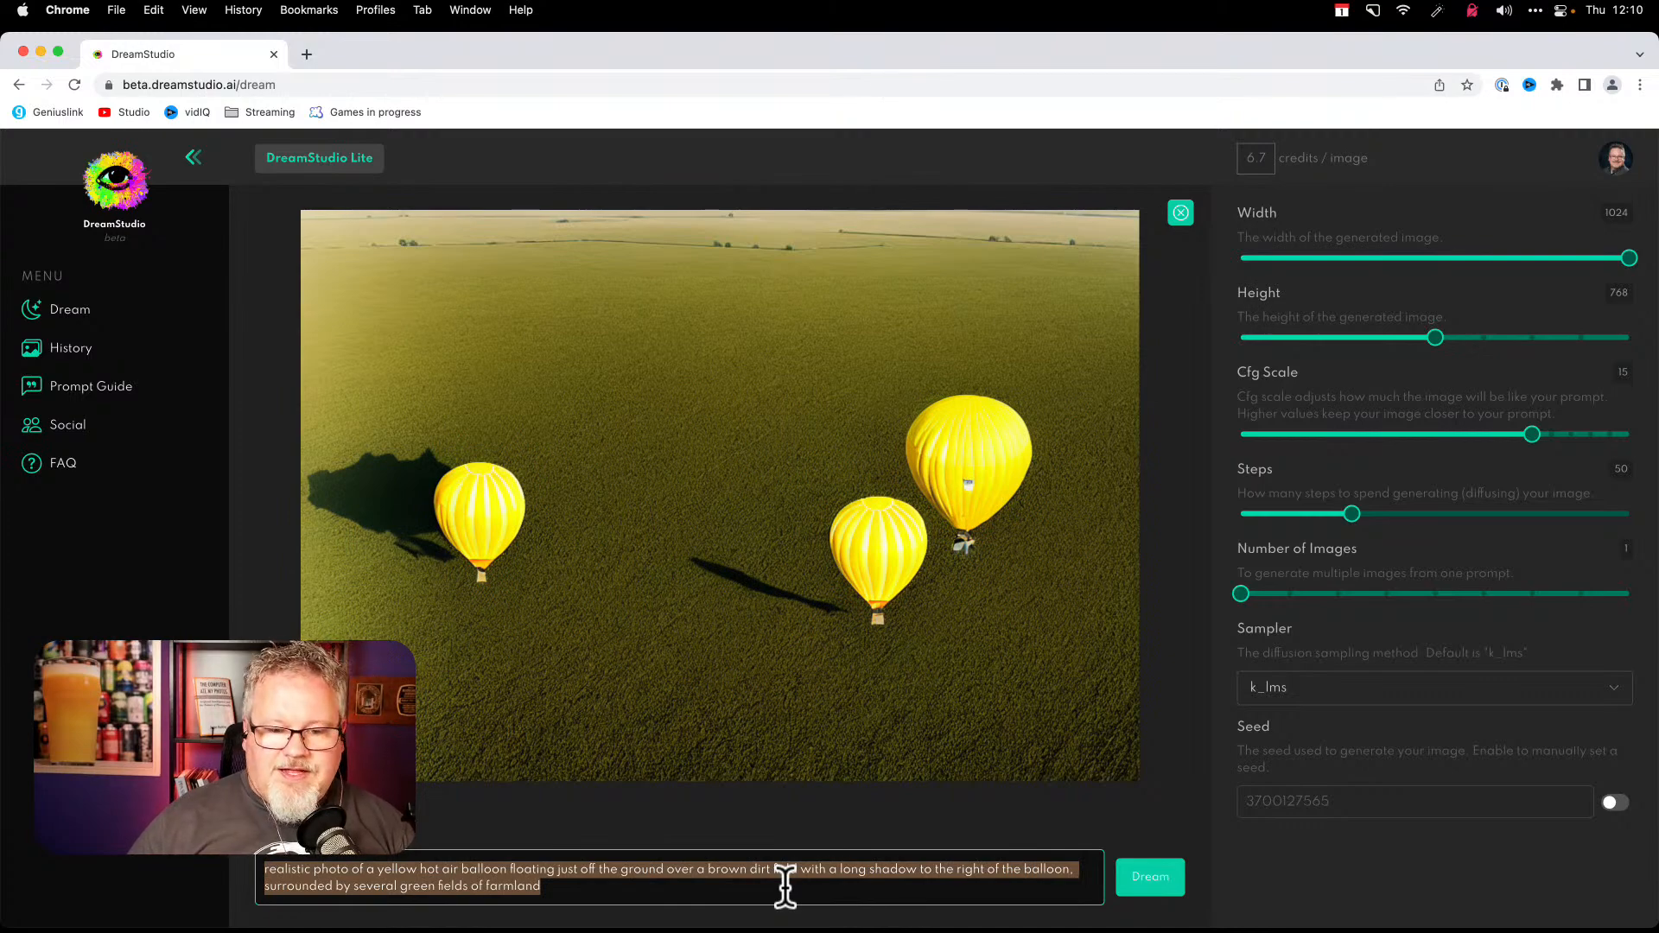
- Save the generated balloon image to the 49-StableDiffusionLivest... folder with the copied prompt text as its file name, and dismiss the download notice
right_click(880, 496)
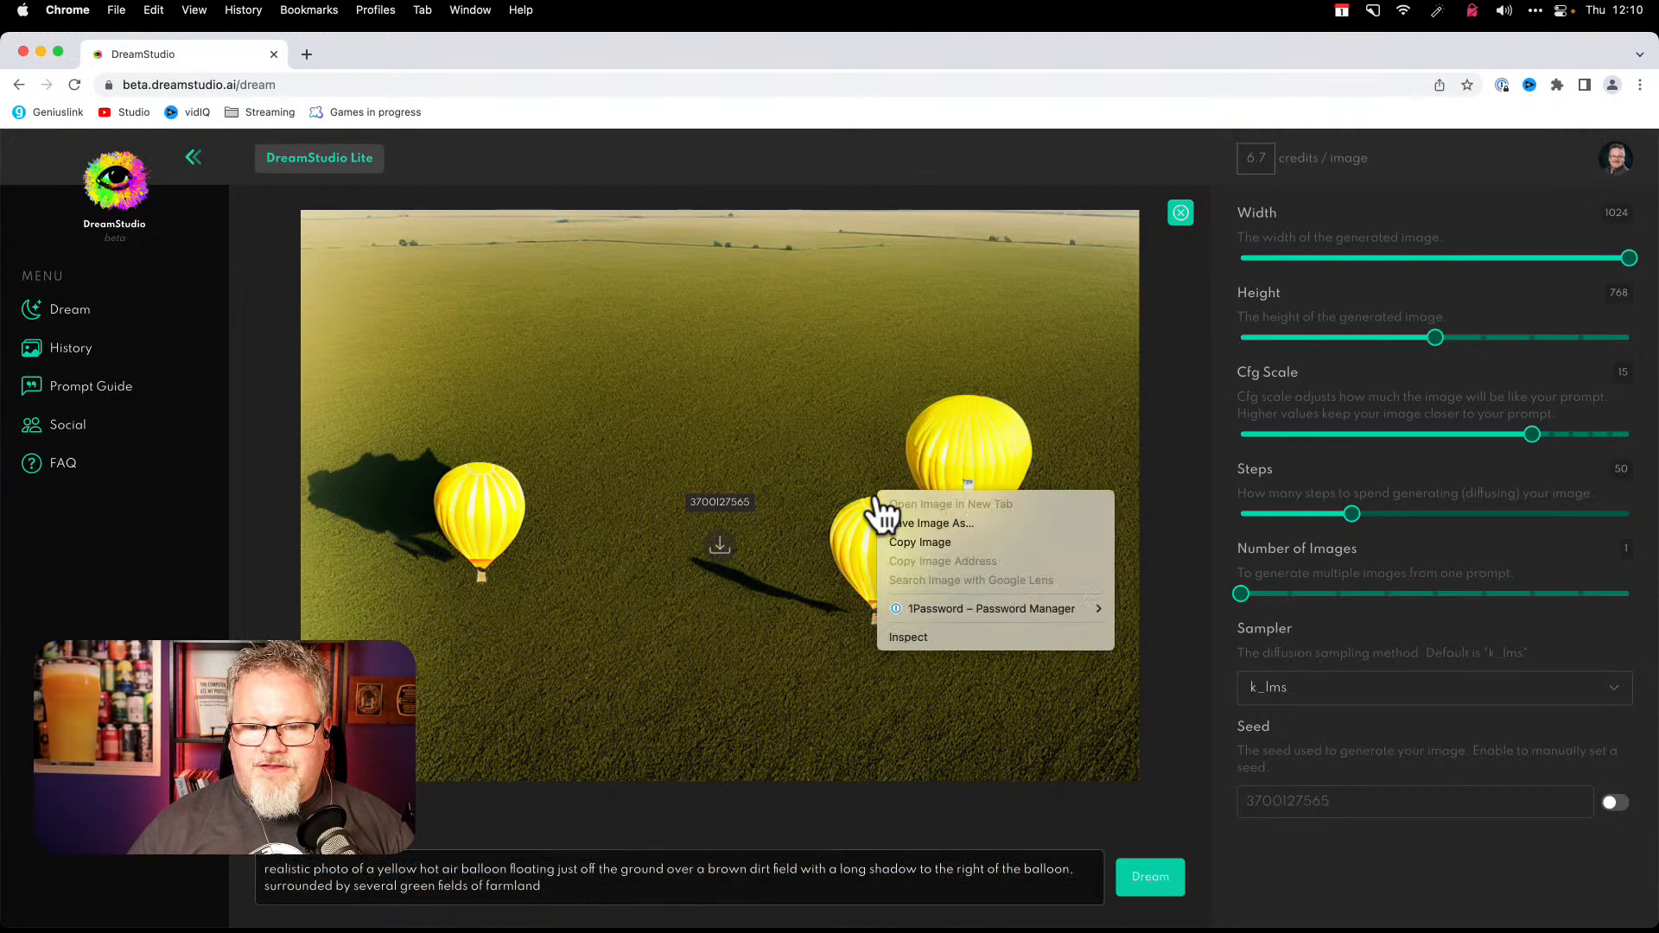
click(949, 522)
key(super+v)
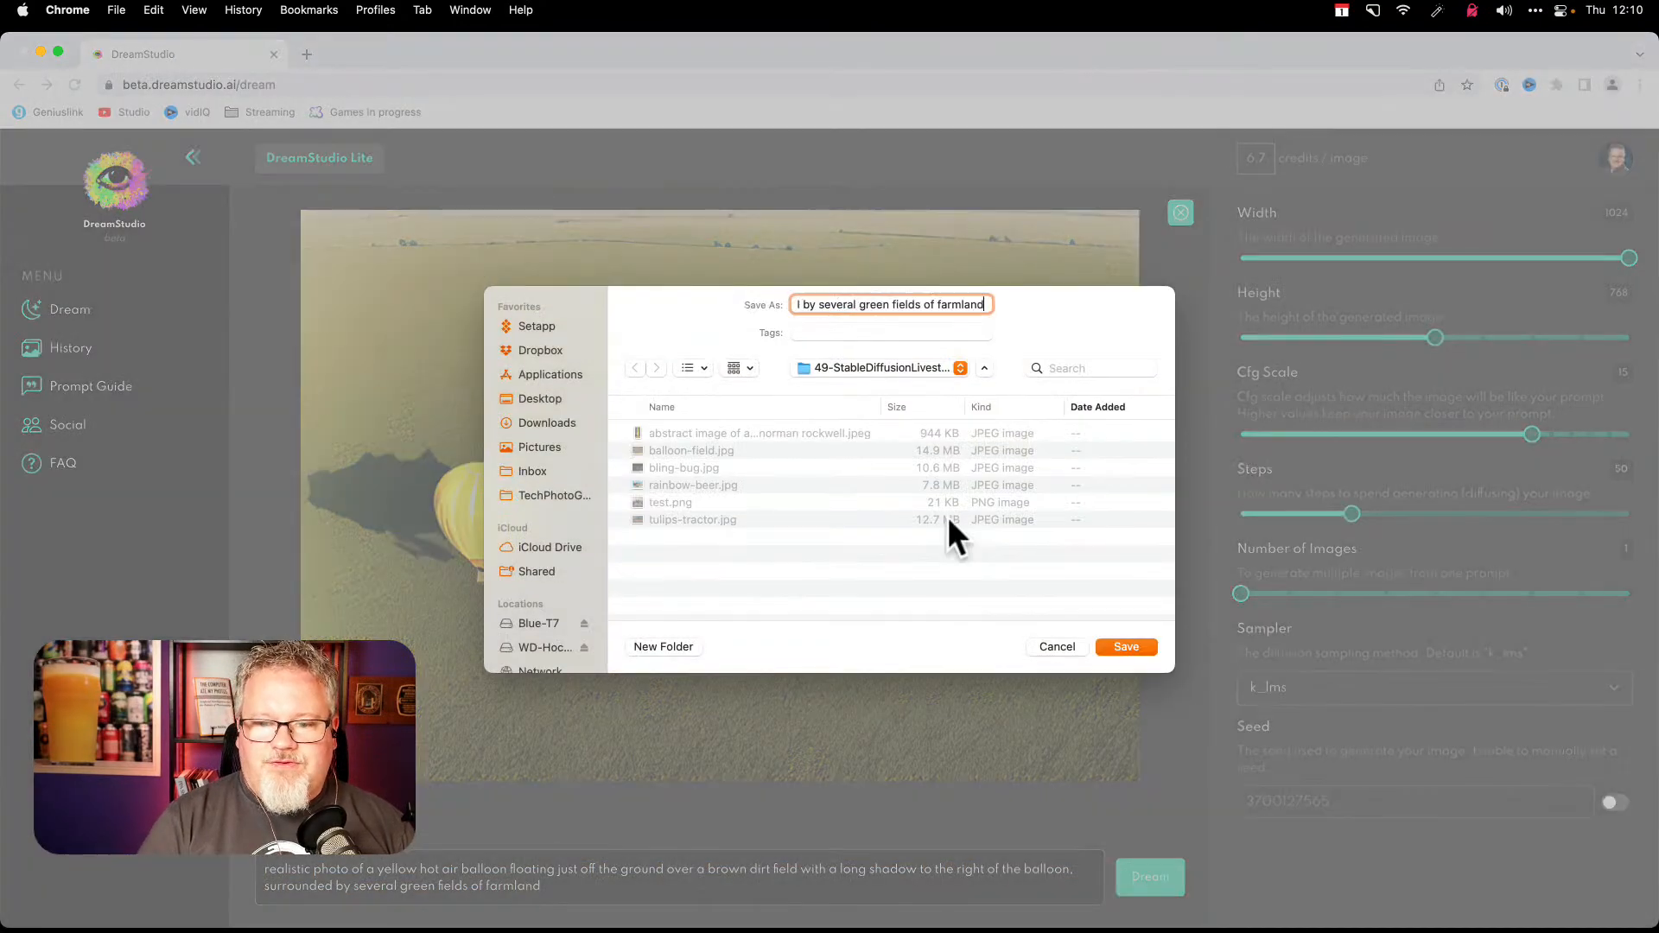
key(Return)
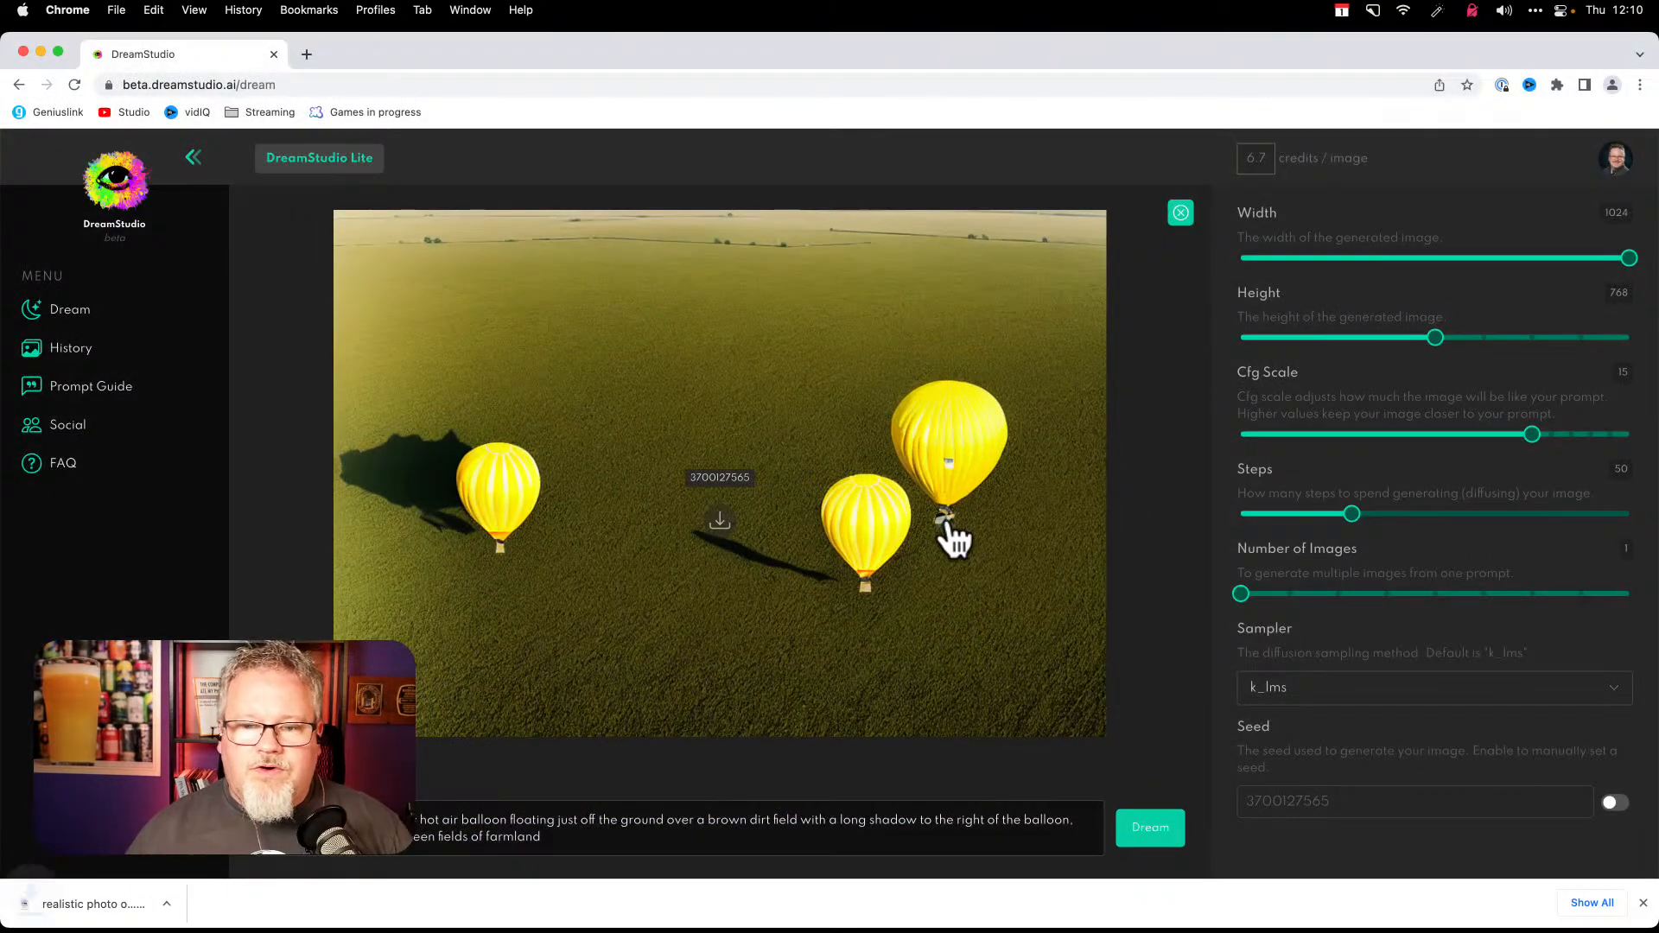
click(1643, 903)
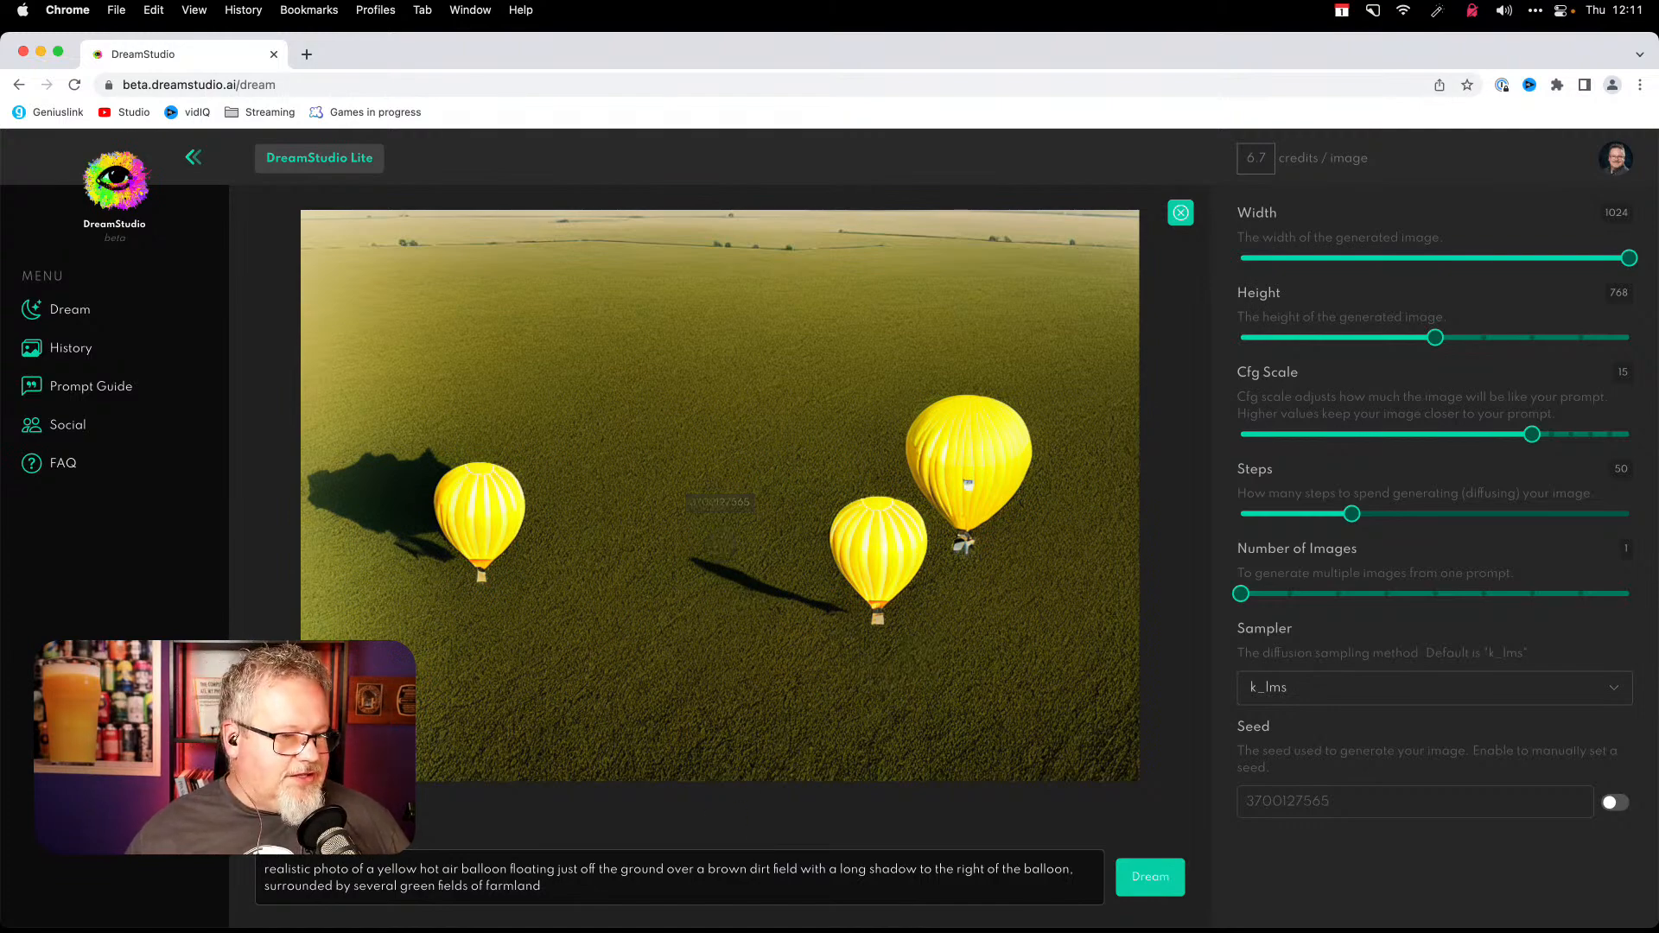
- View the original balloon-field.jpg in Preview to compare it with the generated image, and close it
key(super+Tab)
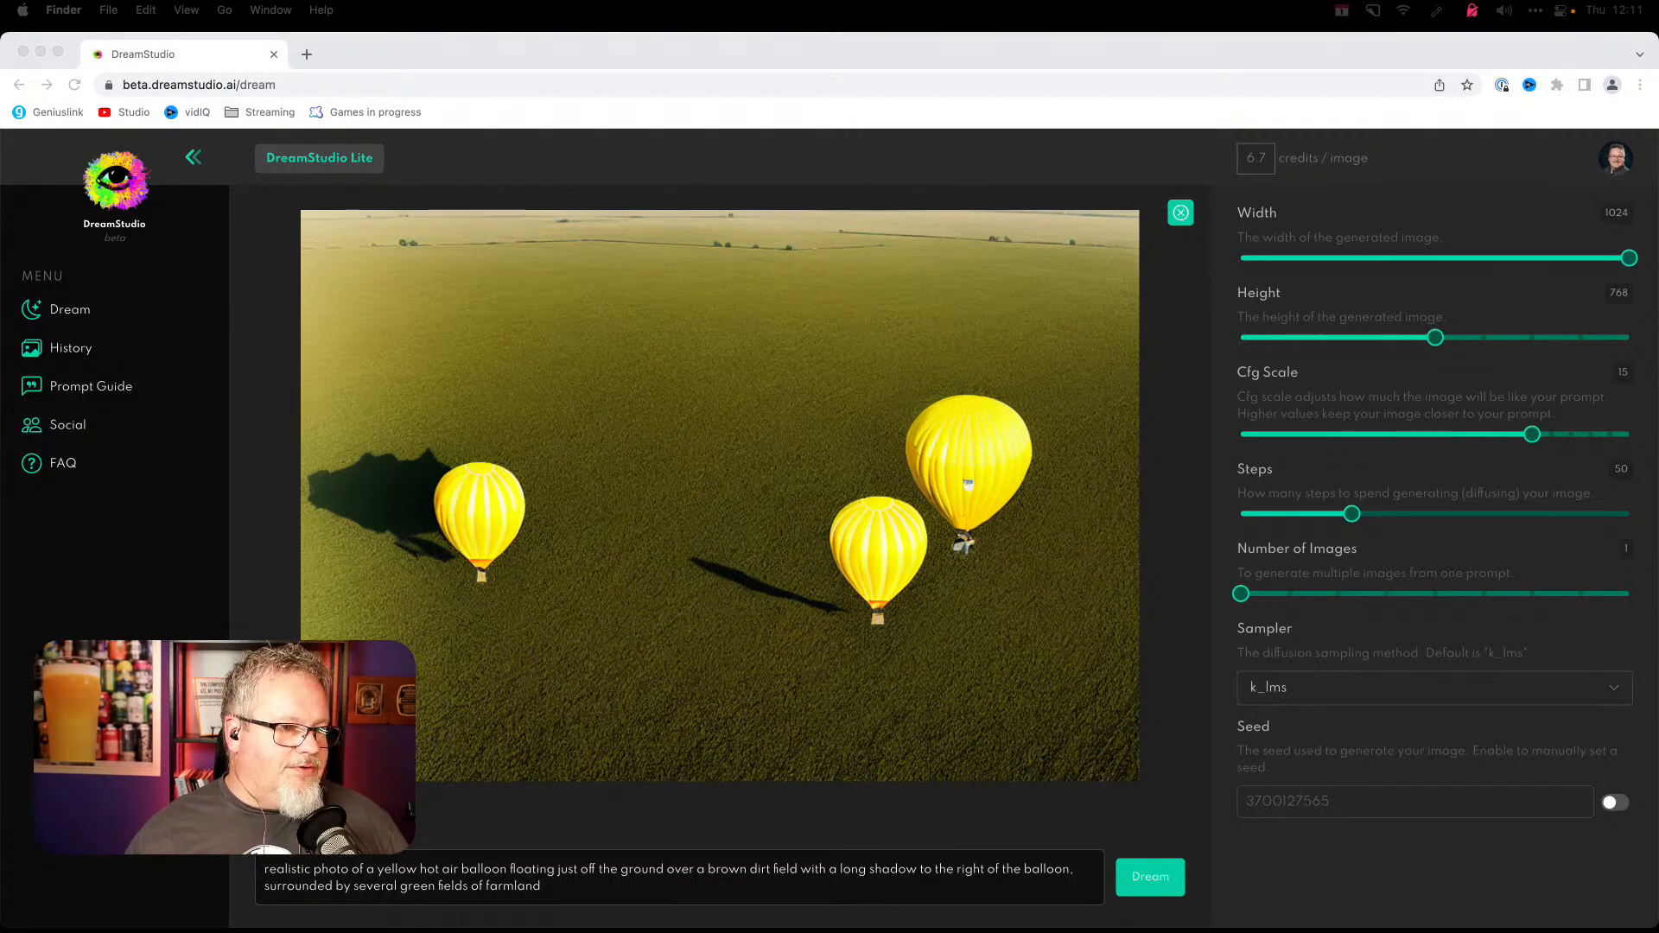
drag(0, 119, 636, 126)
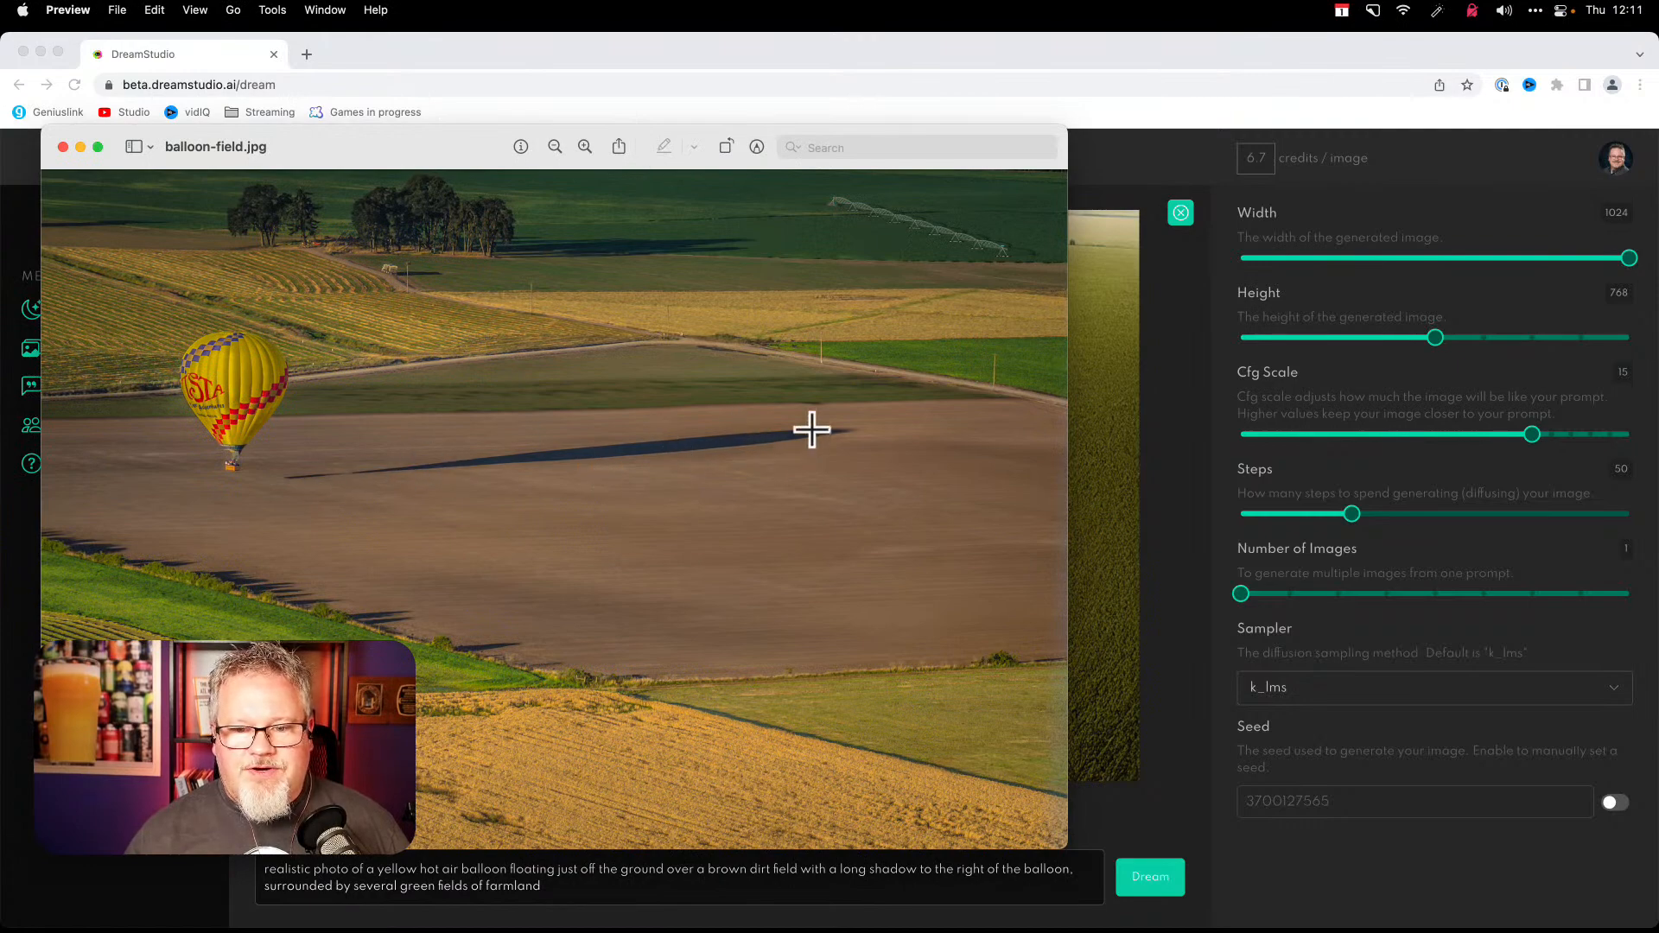
click(62, 146)
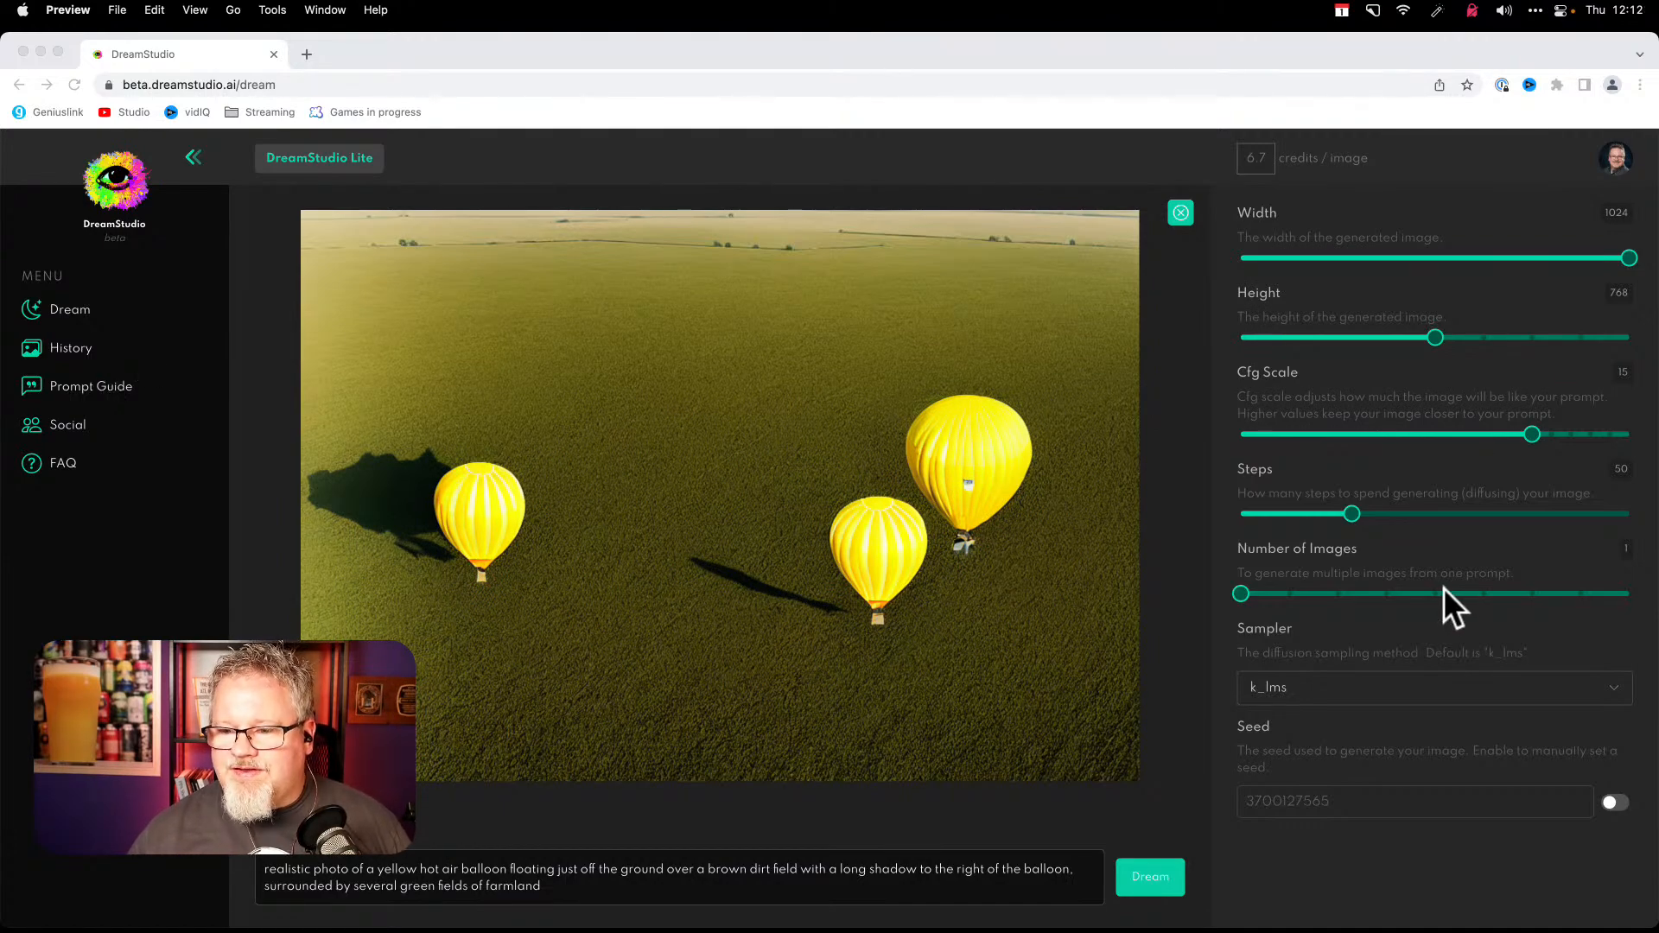
- View the reference photo rainbow-beer.jpg in Preview and close it
click(816, 873)
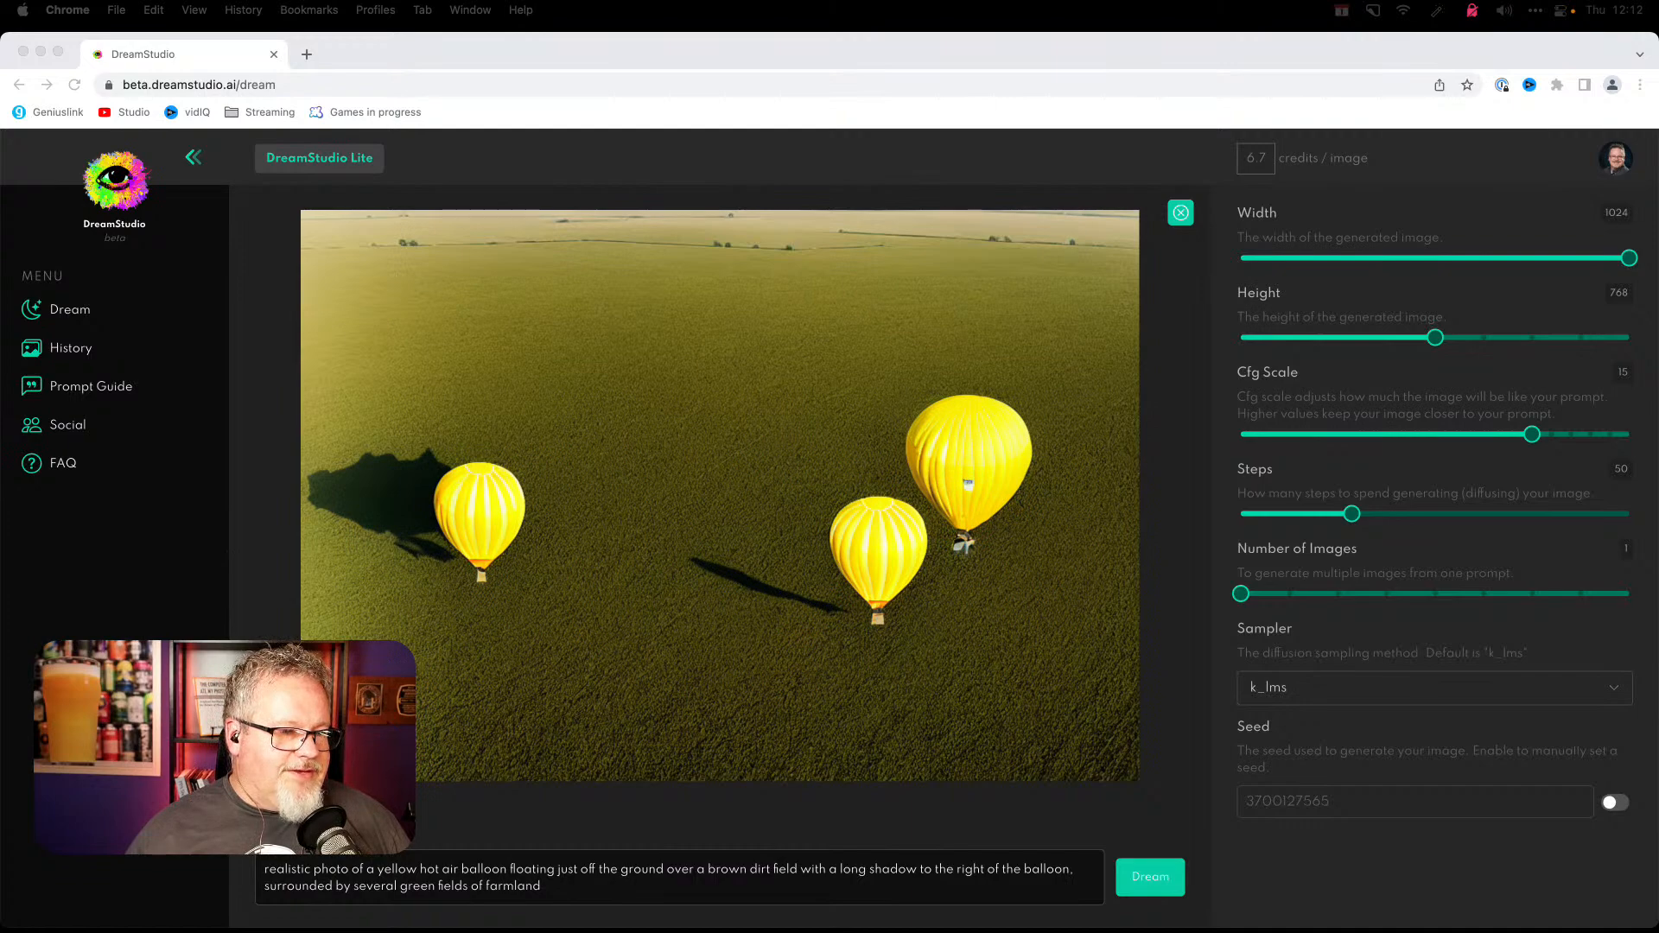
drag(930, 134, 831, 146)
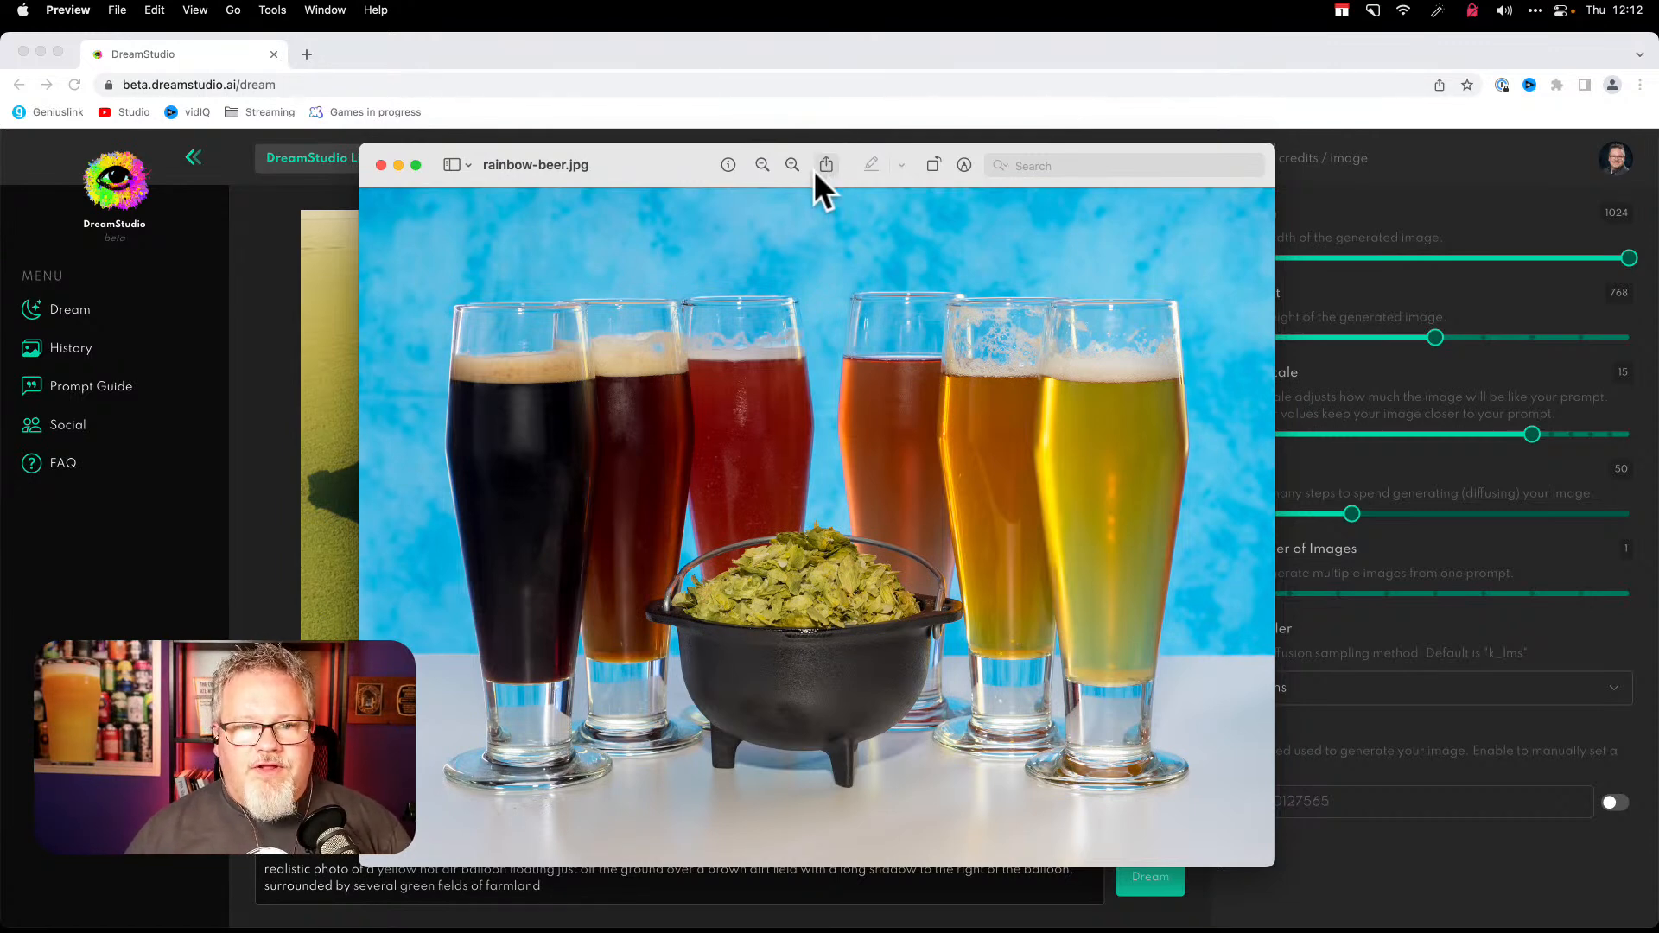
click(381, 166)
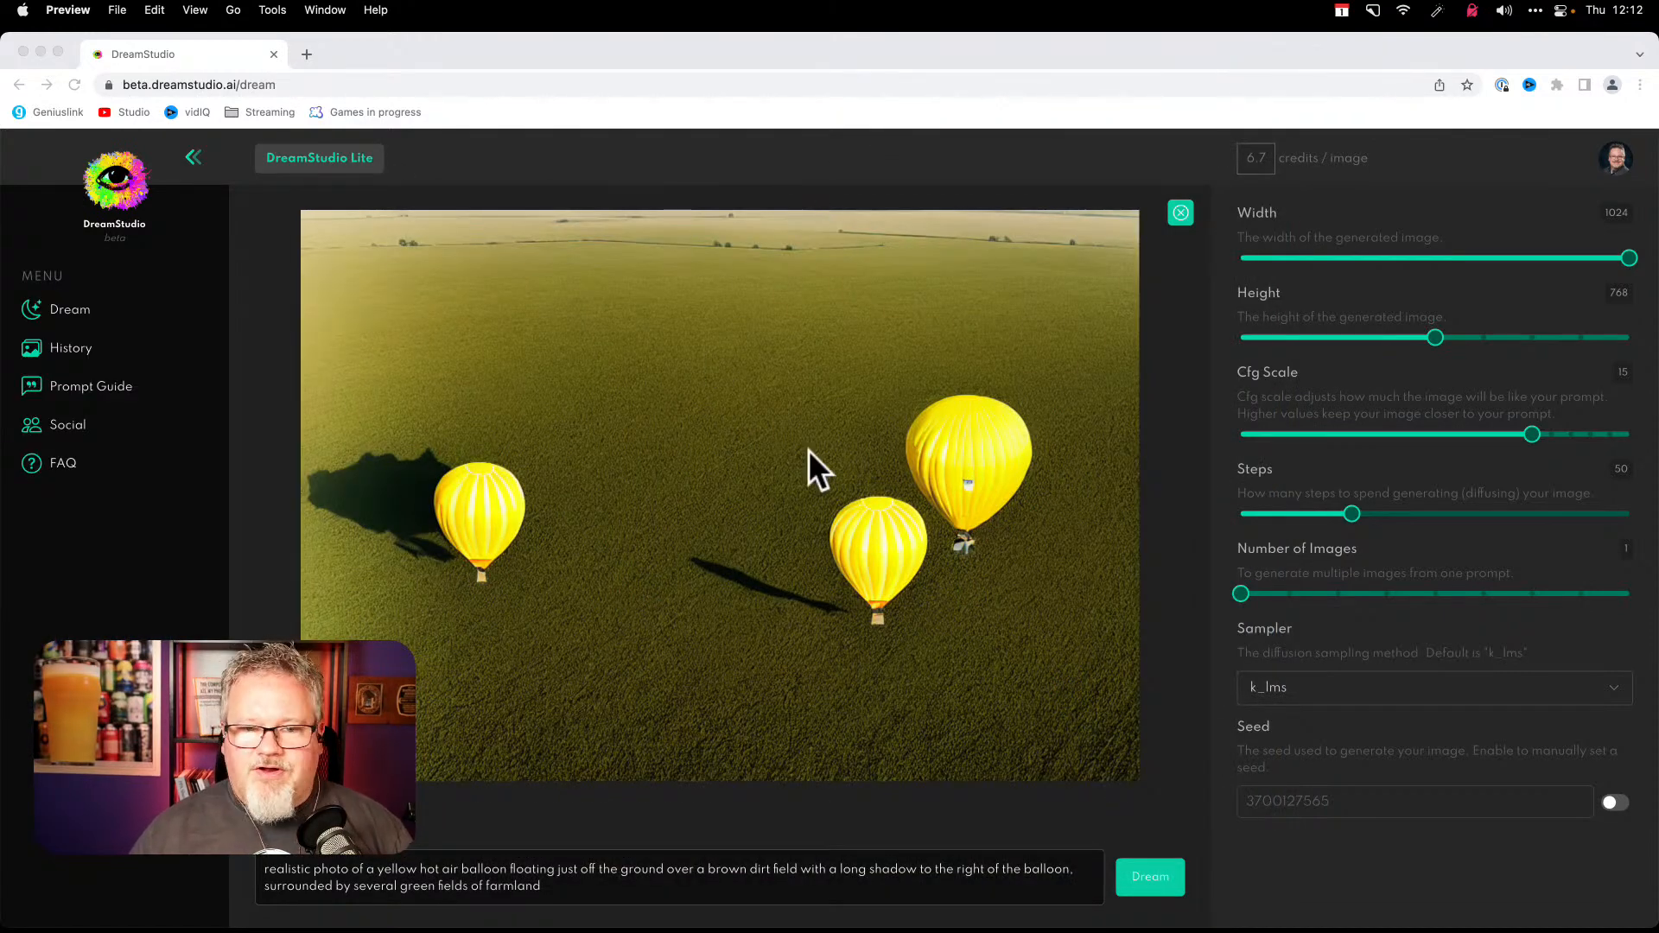
- Replace the balloon prompt with "realistic photo of a black kettle filled with hops sitting in front of six"
click(756, 888)
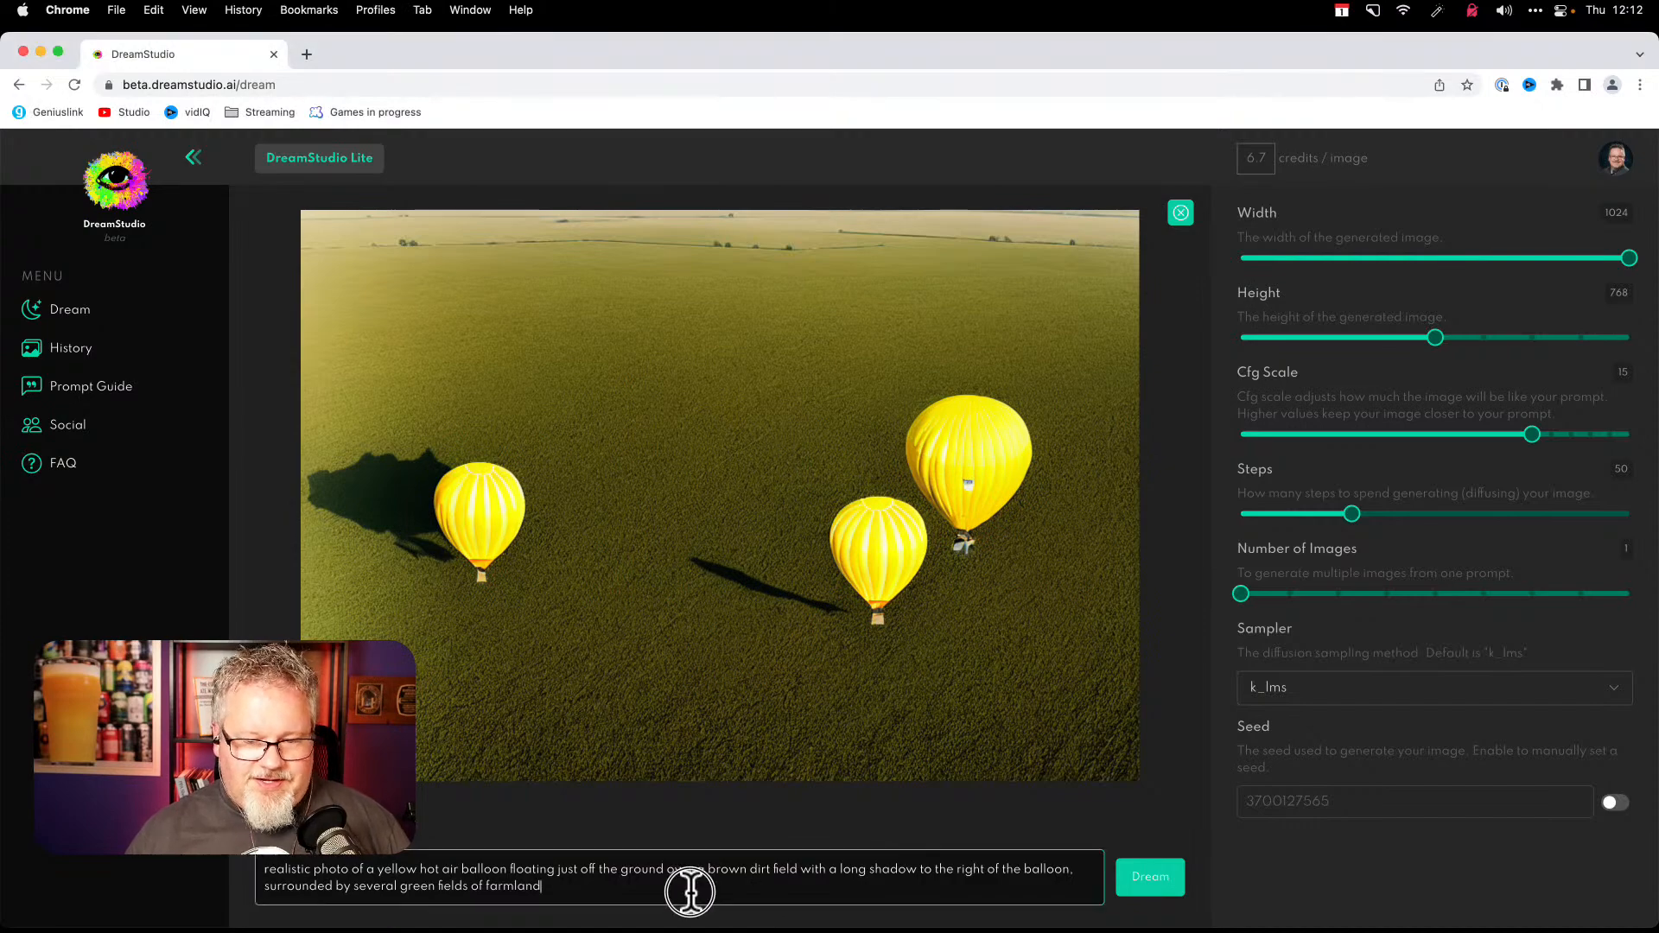
key(super+a)
key(BackSpace)
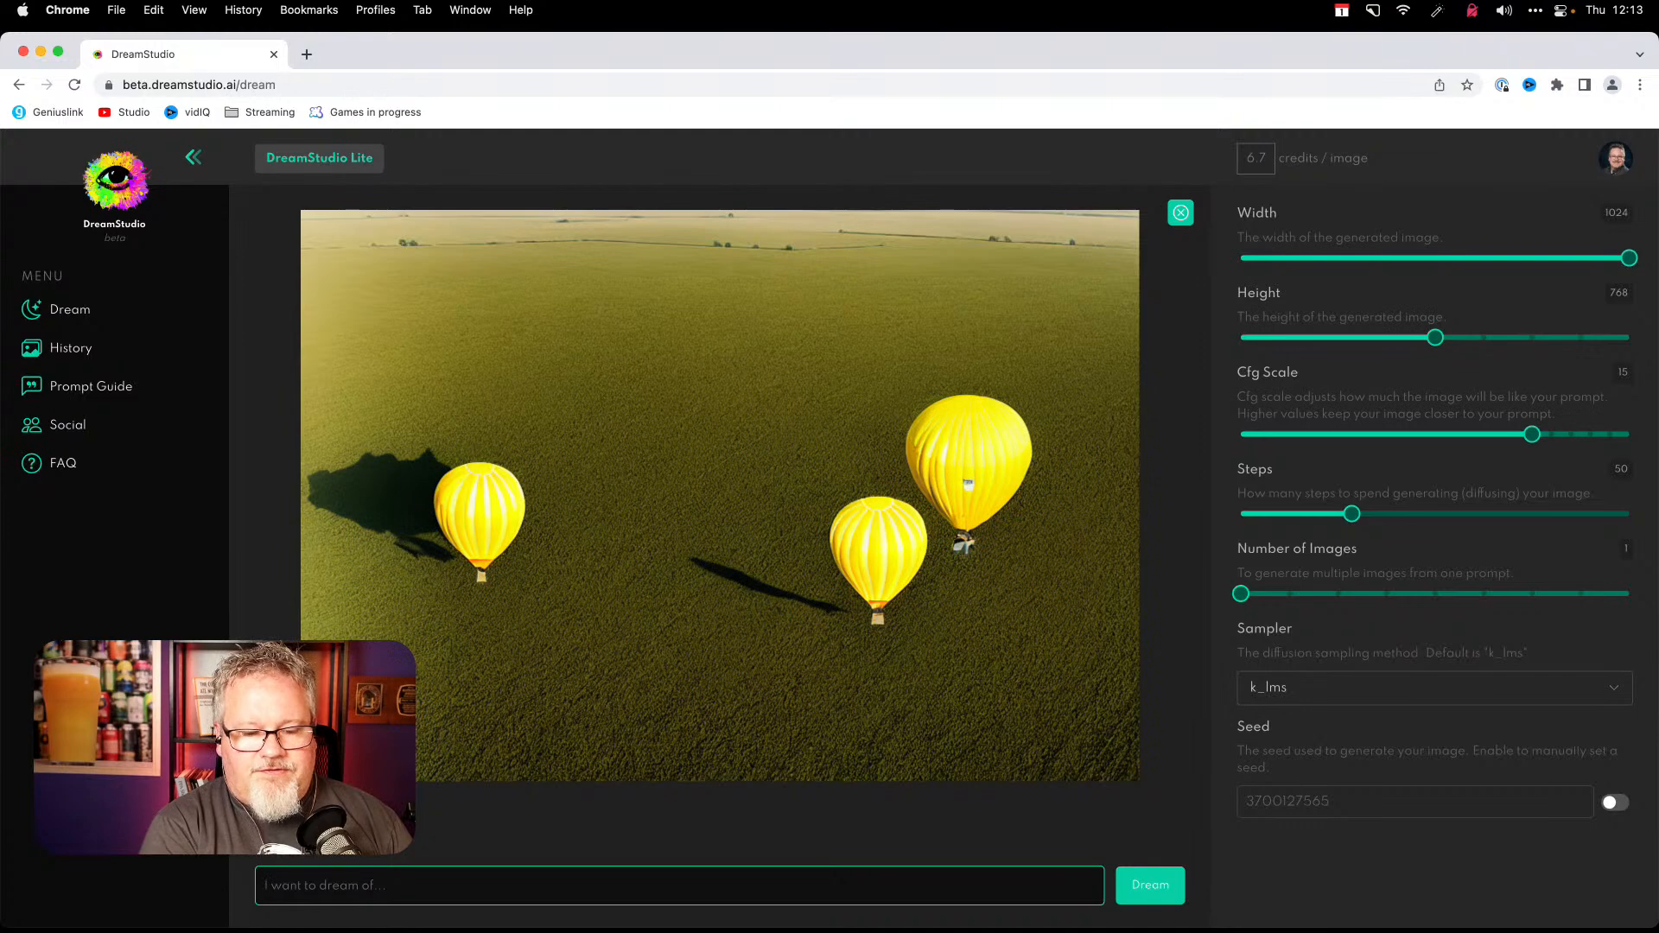
text(alistic photo of a)
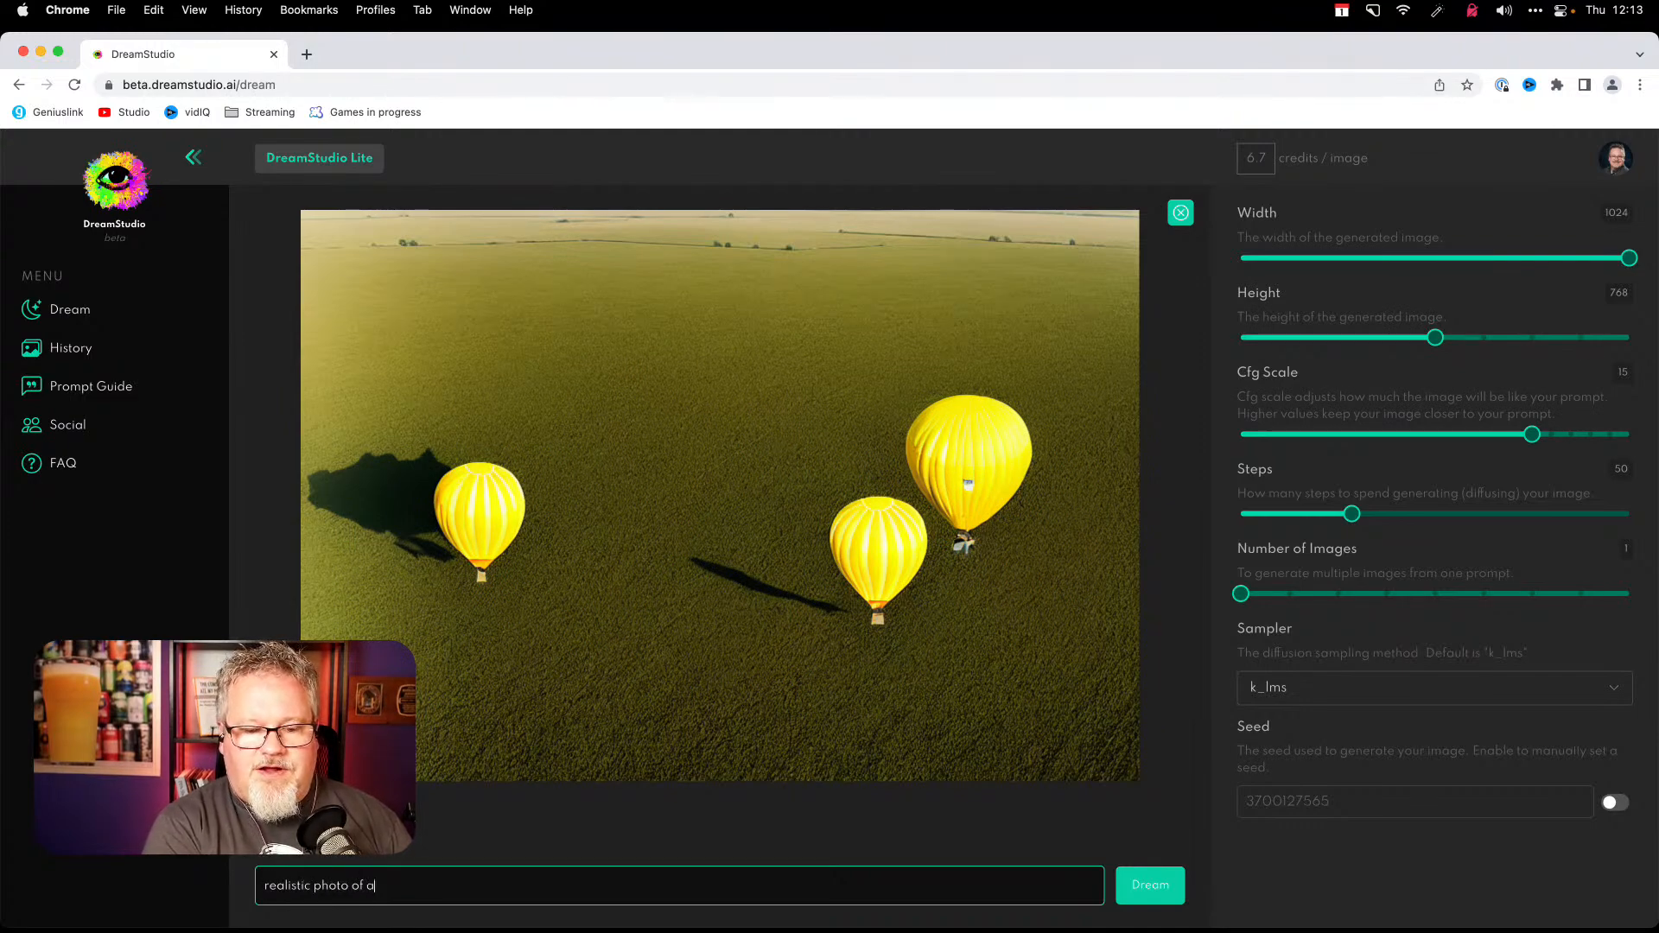
text( black k)
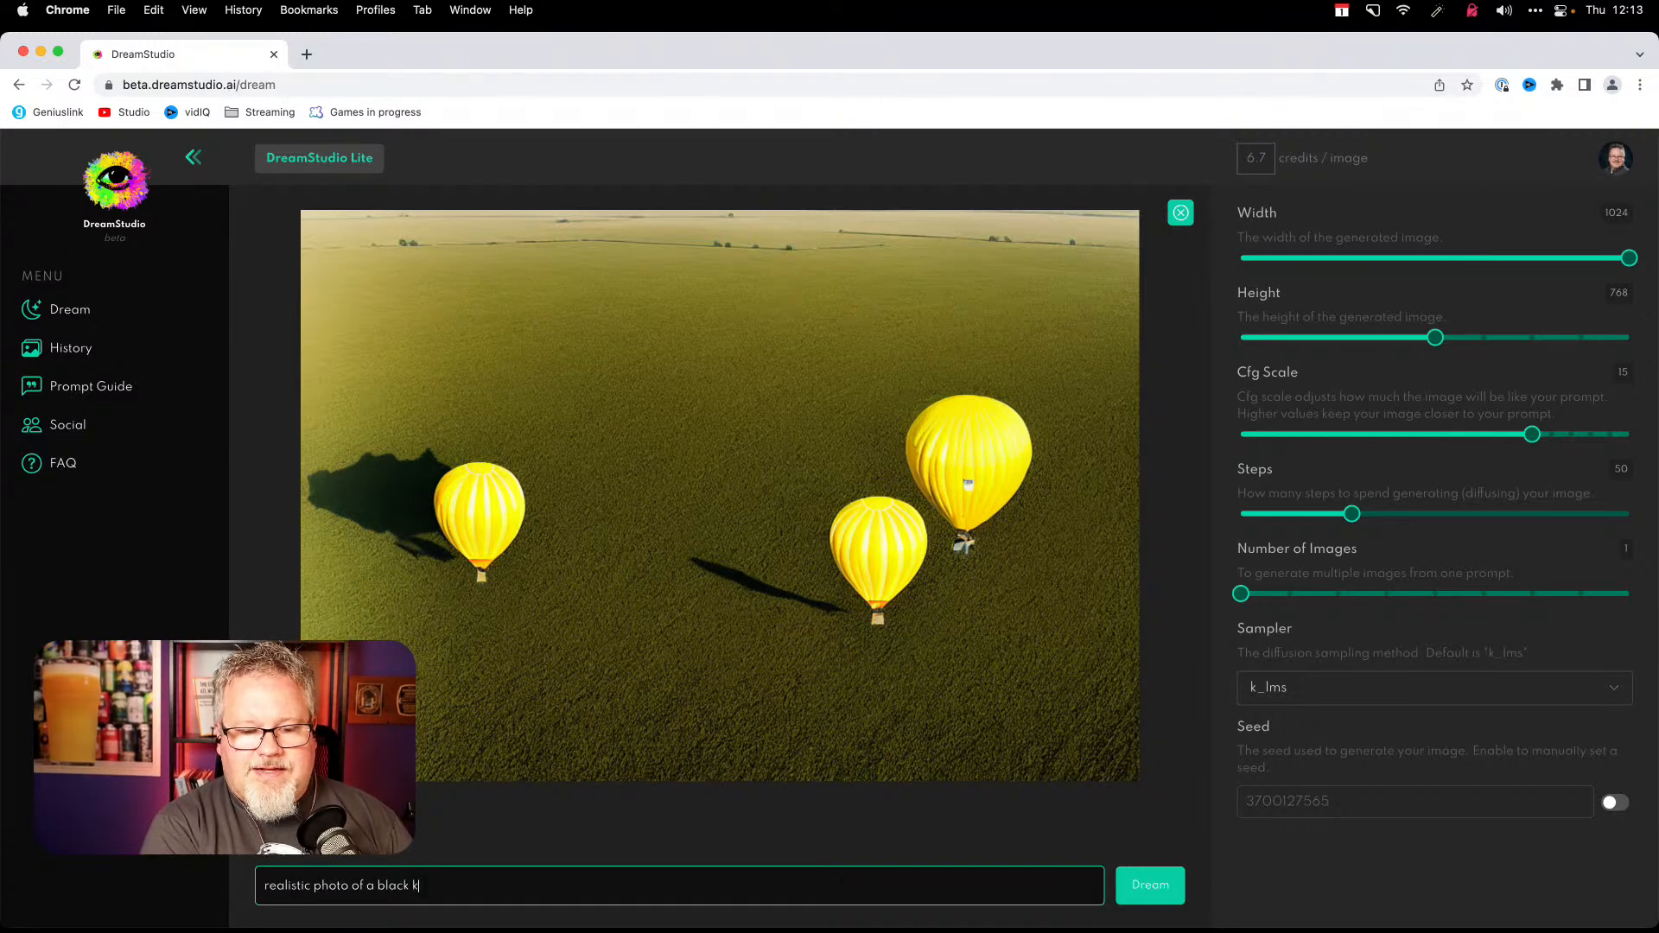
text(ettle filled with)
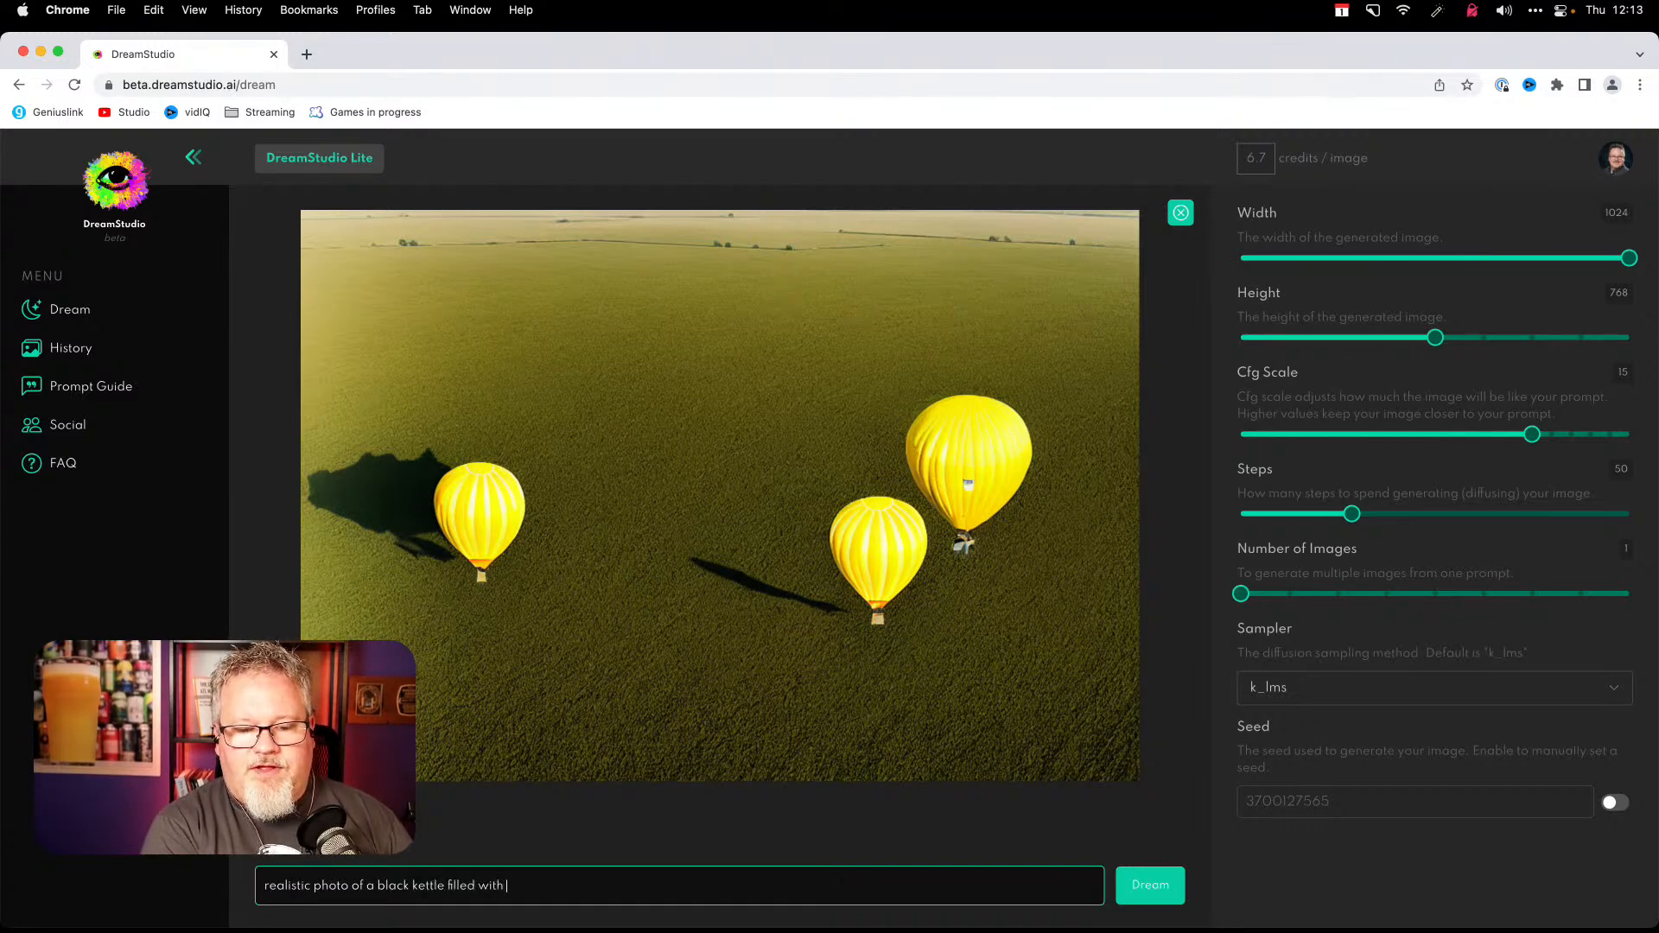
text( hops sitting in front of six b)
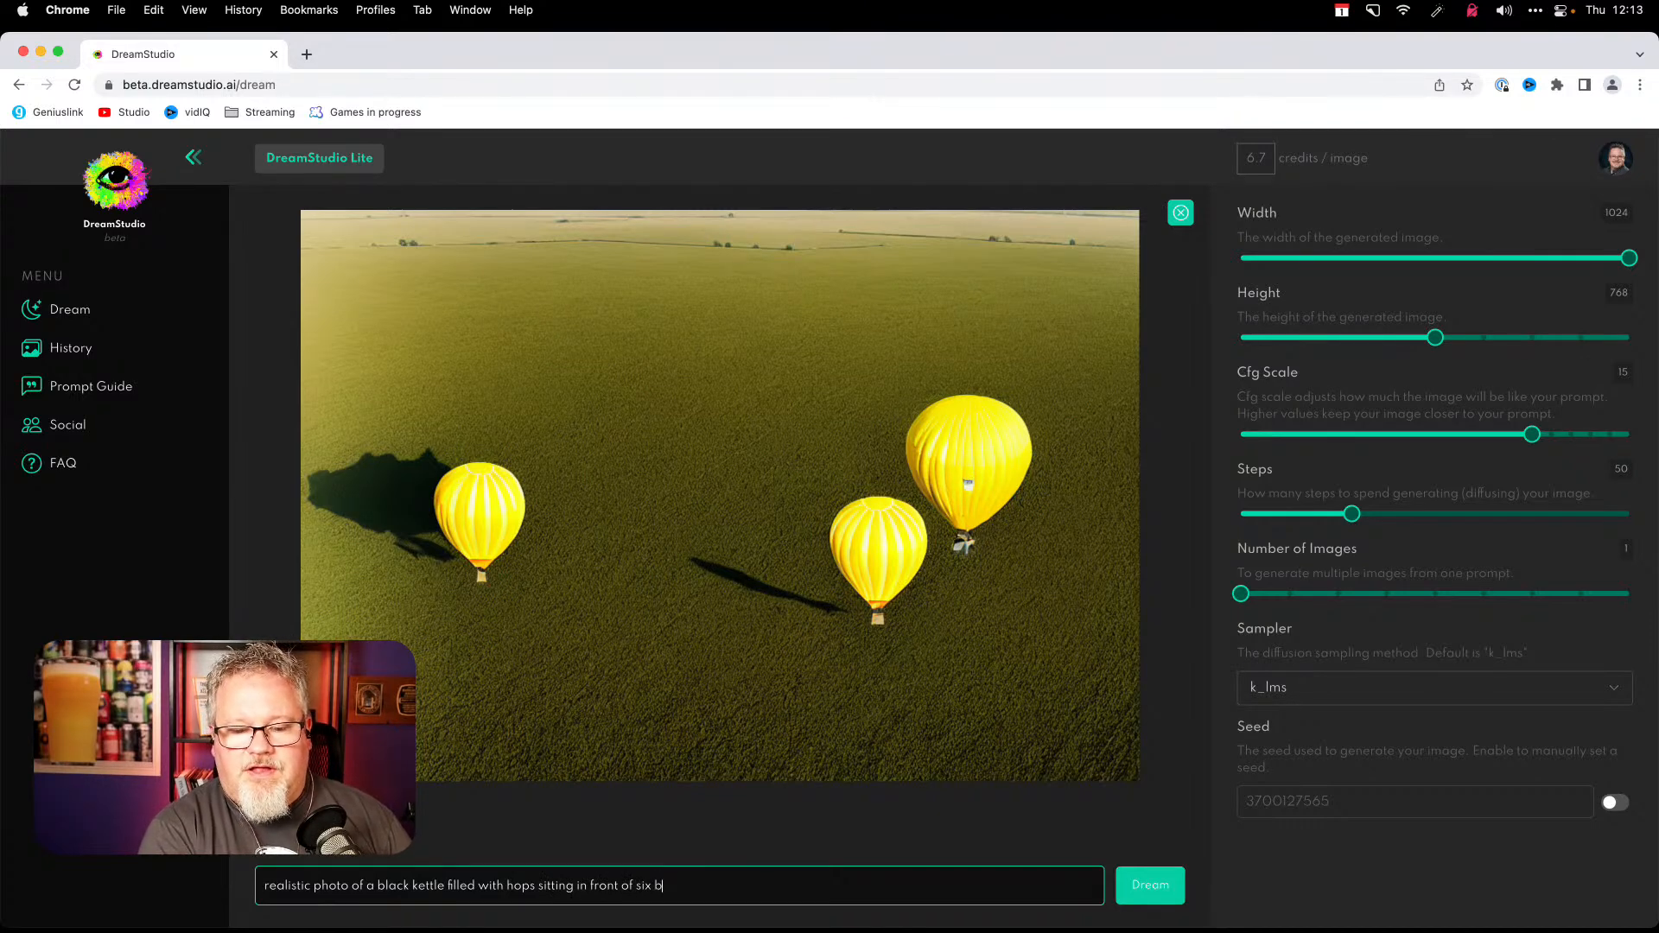
- Continue the prompt with "tall beer glasses filled with different colors of beer ranging from dark on the left to light on the right"
key(BackSpace)
text(tall beer gla)
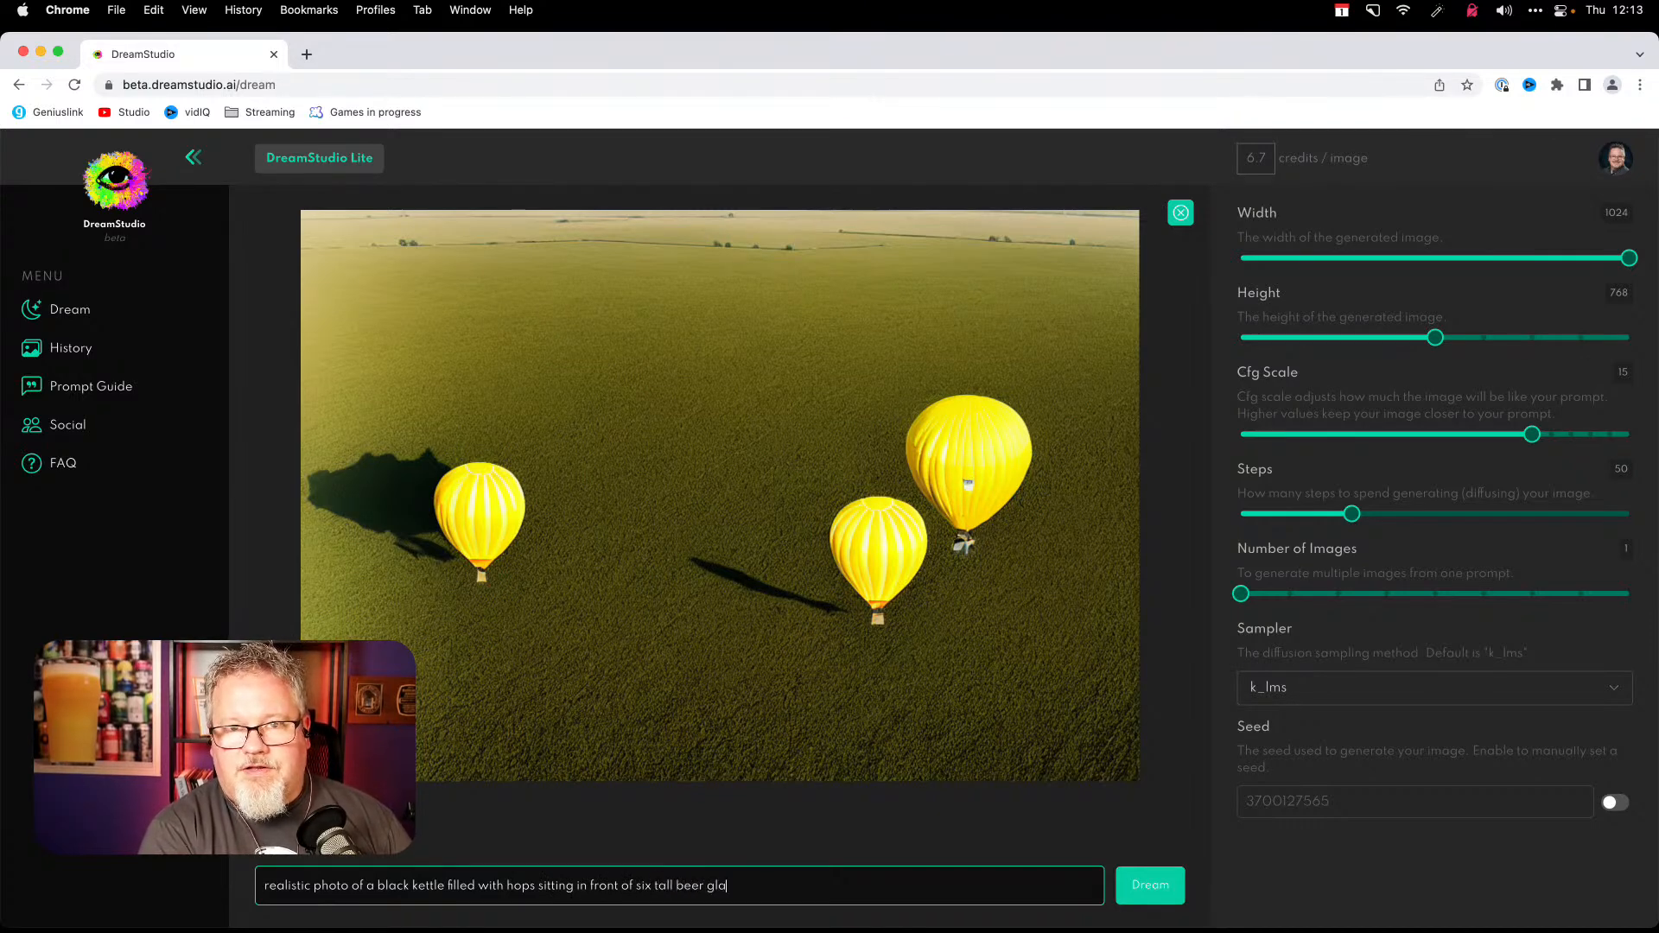
text(sses filled with)
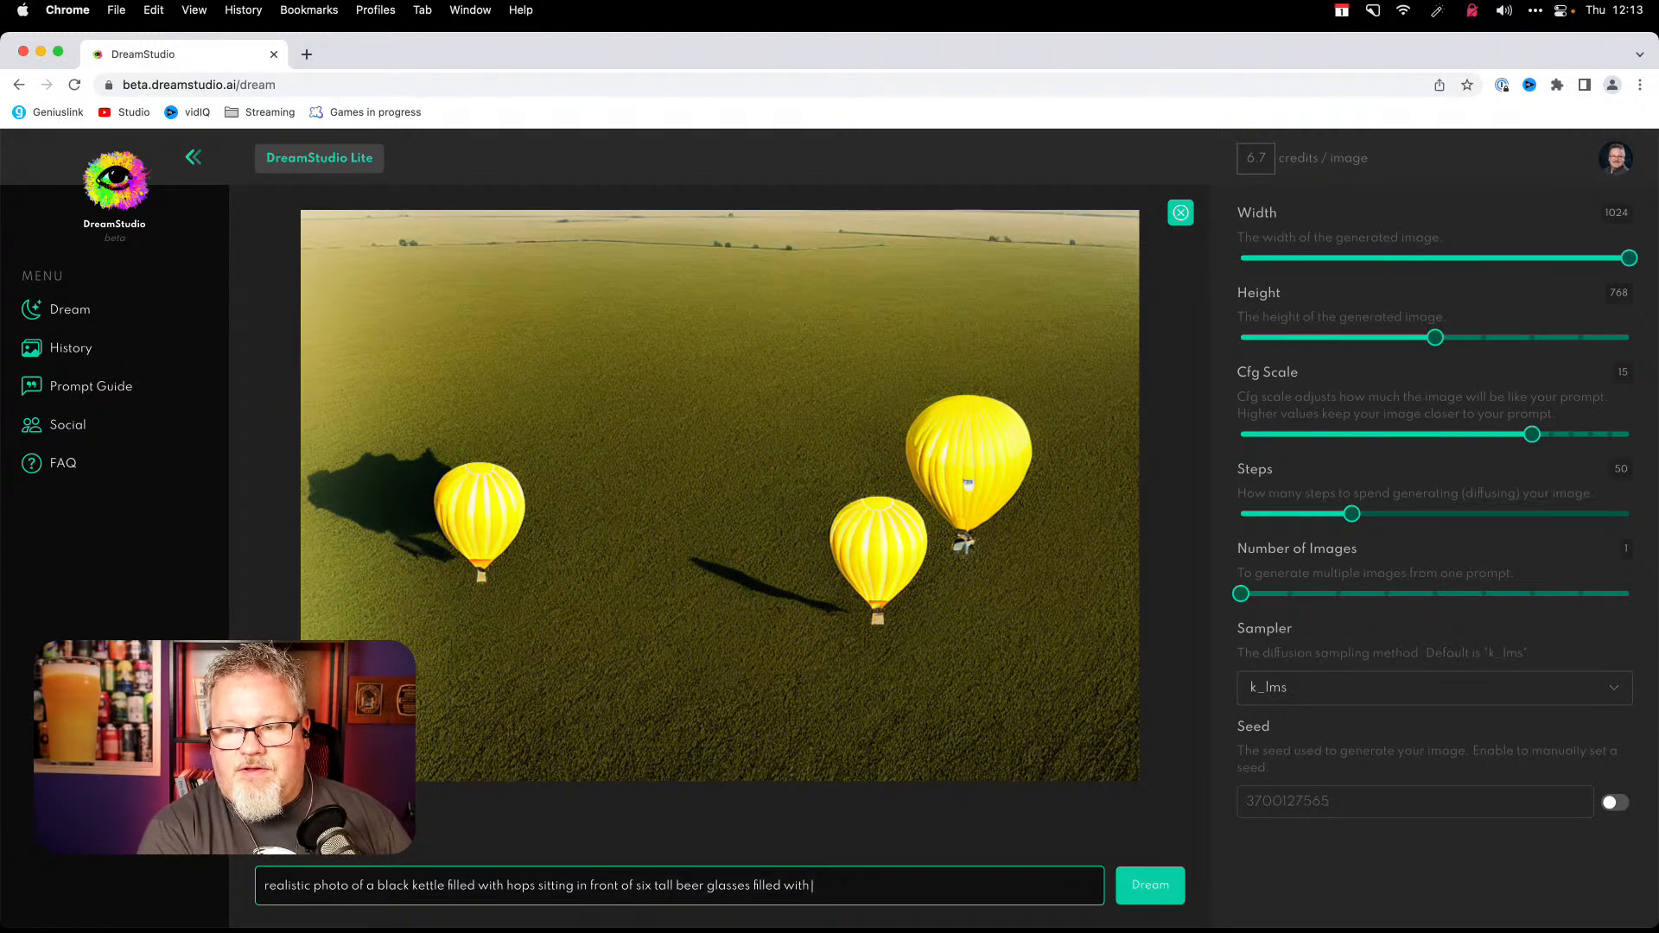
text(different colors of beer ranging from)
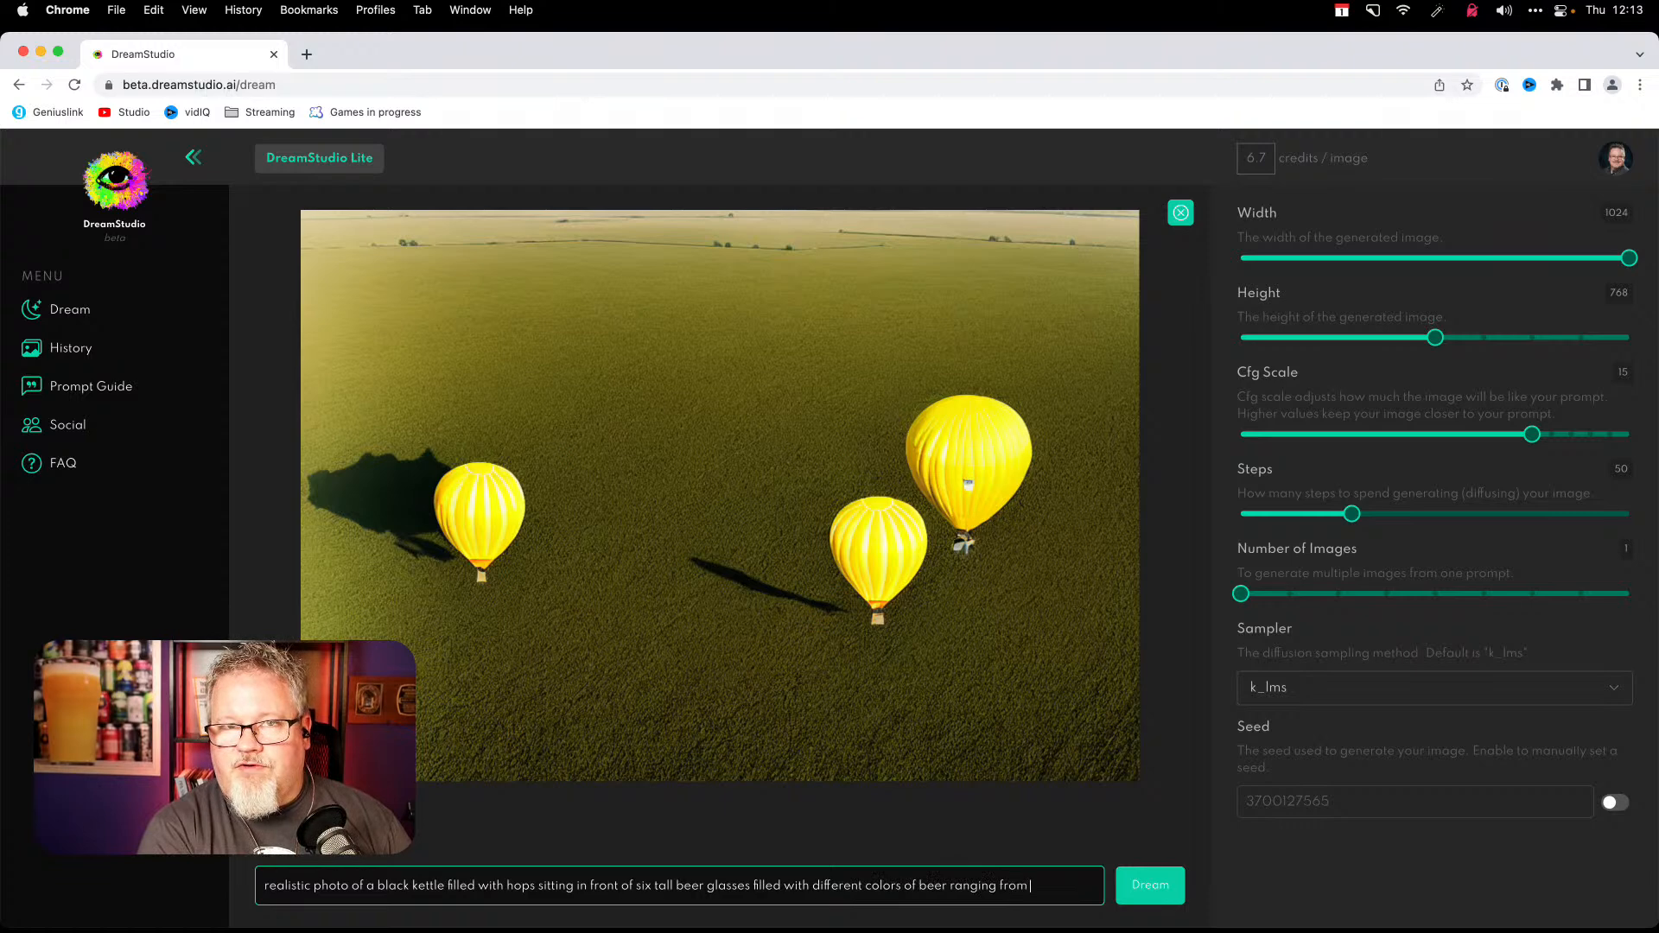
text( dark on the)
text( left to light)
text( on the right)
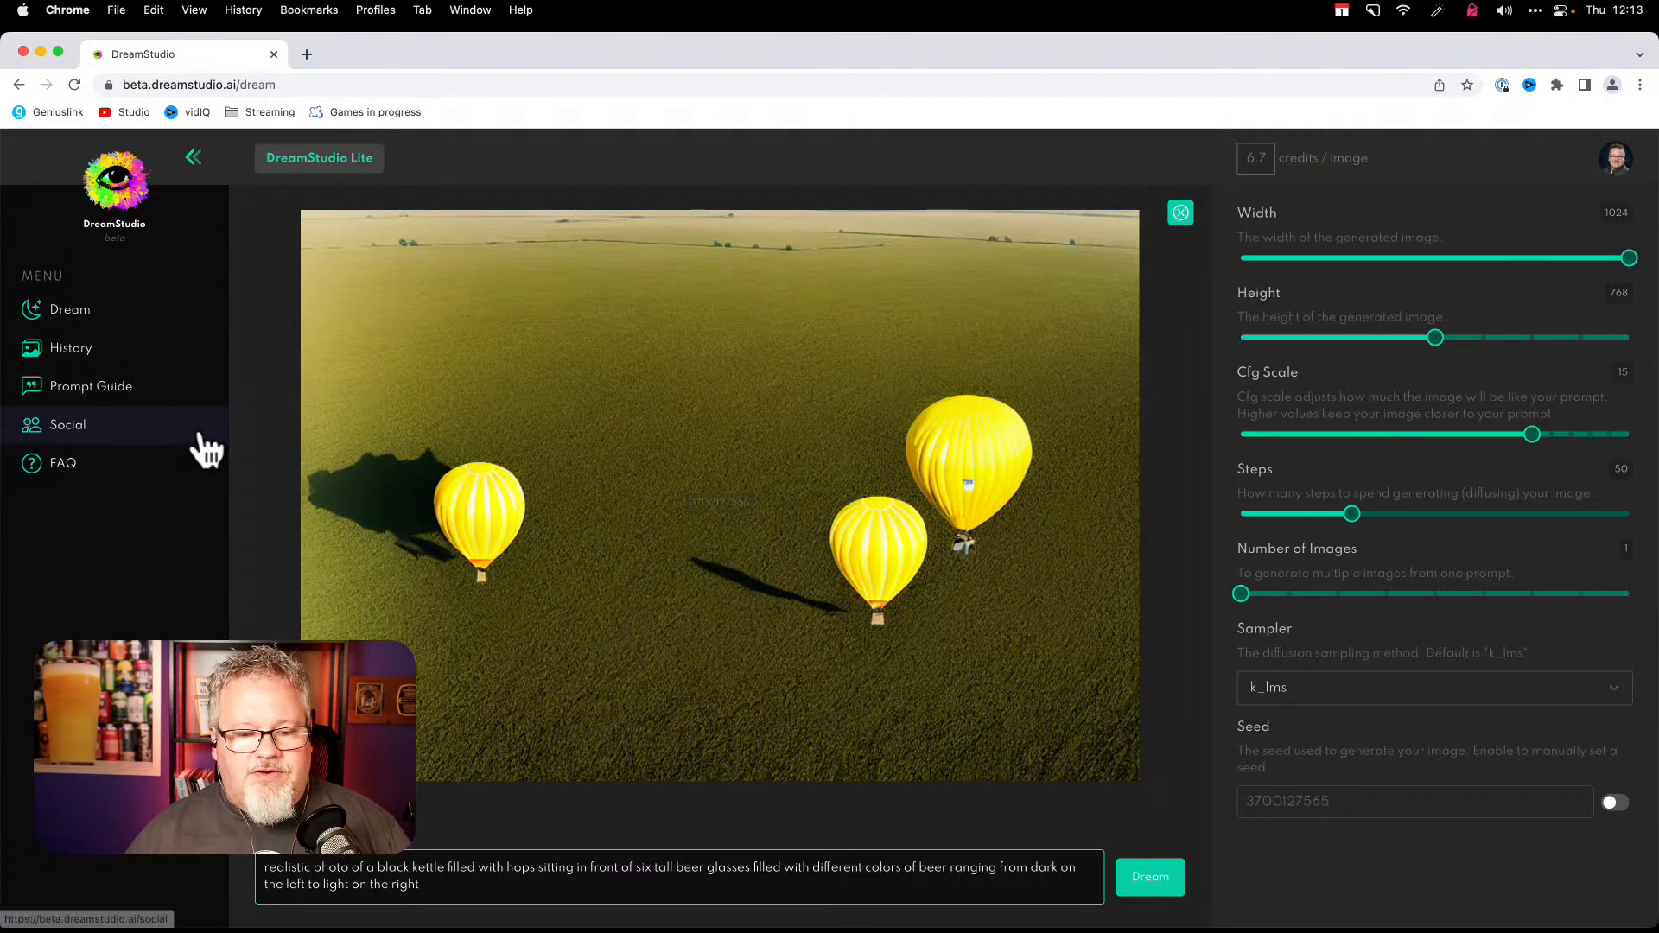
- Reword the color range in the prompt to "dark-colored beer on the left to light-colored beer on the right"
click(1056, 868)
text(-col)
text(ored beer on)
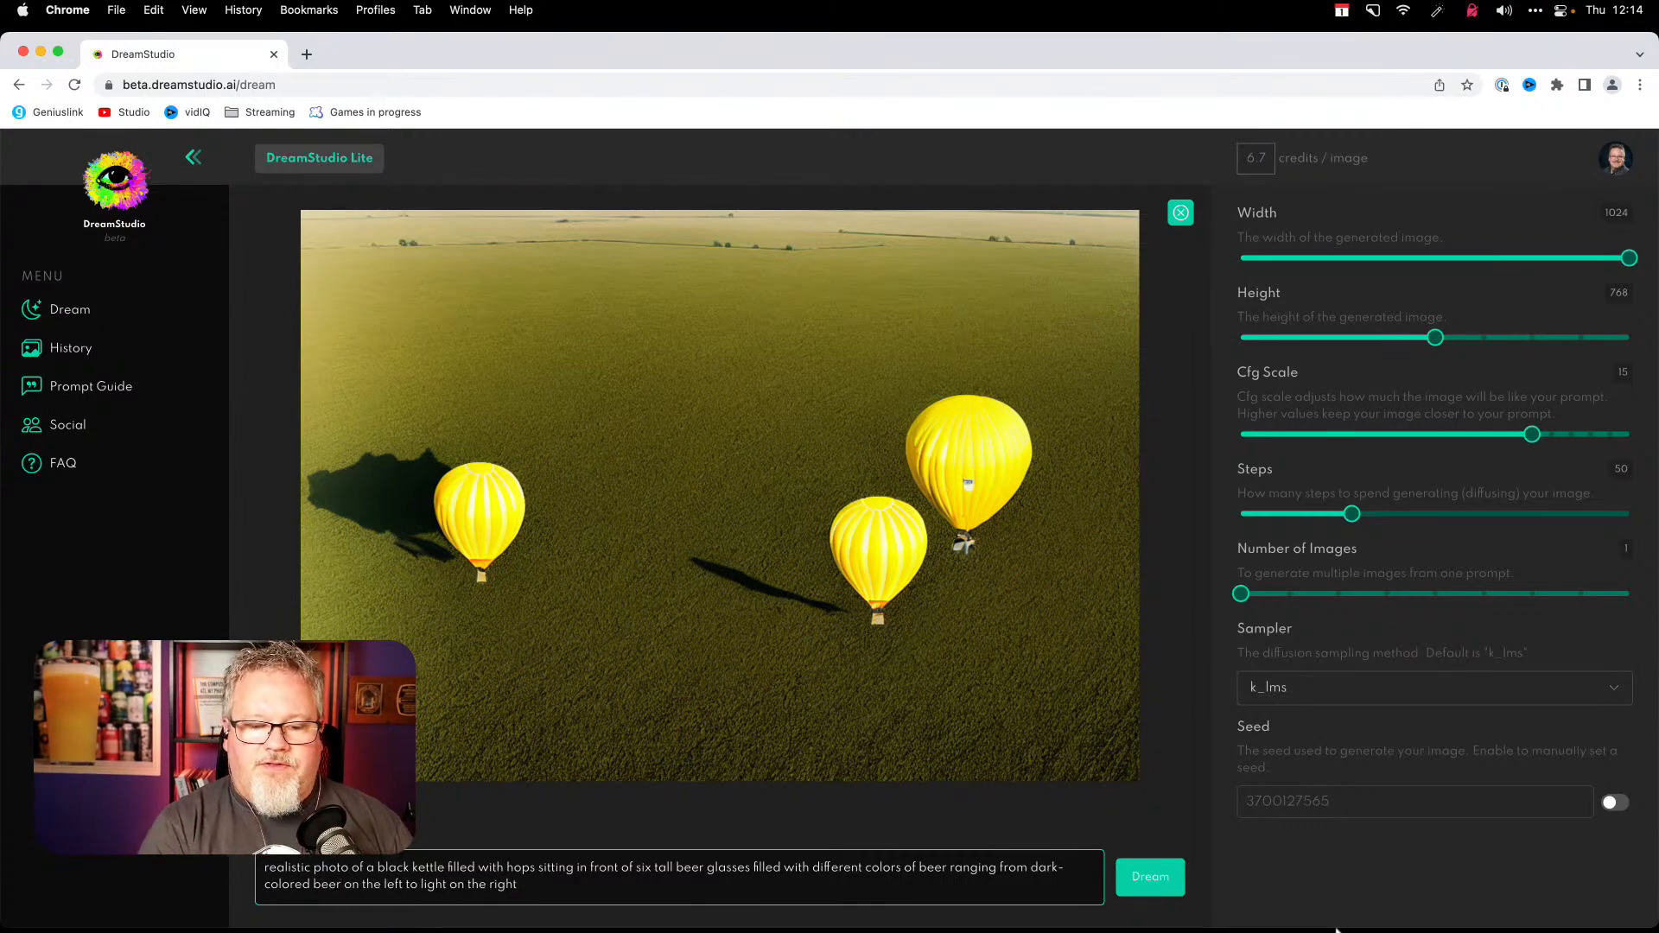
key(Right)
key(Right)
key(Right)
key(Right)
key(Right)
key(Right)
key(Right)
key(Right)
key(Right)
key(Right)
key(Right)
key(Right)
key(Right)
key(Right)
key(Right)
text(-colored beer)
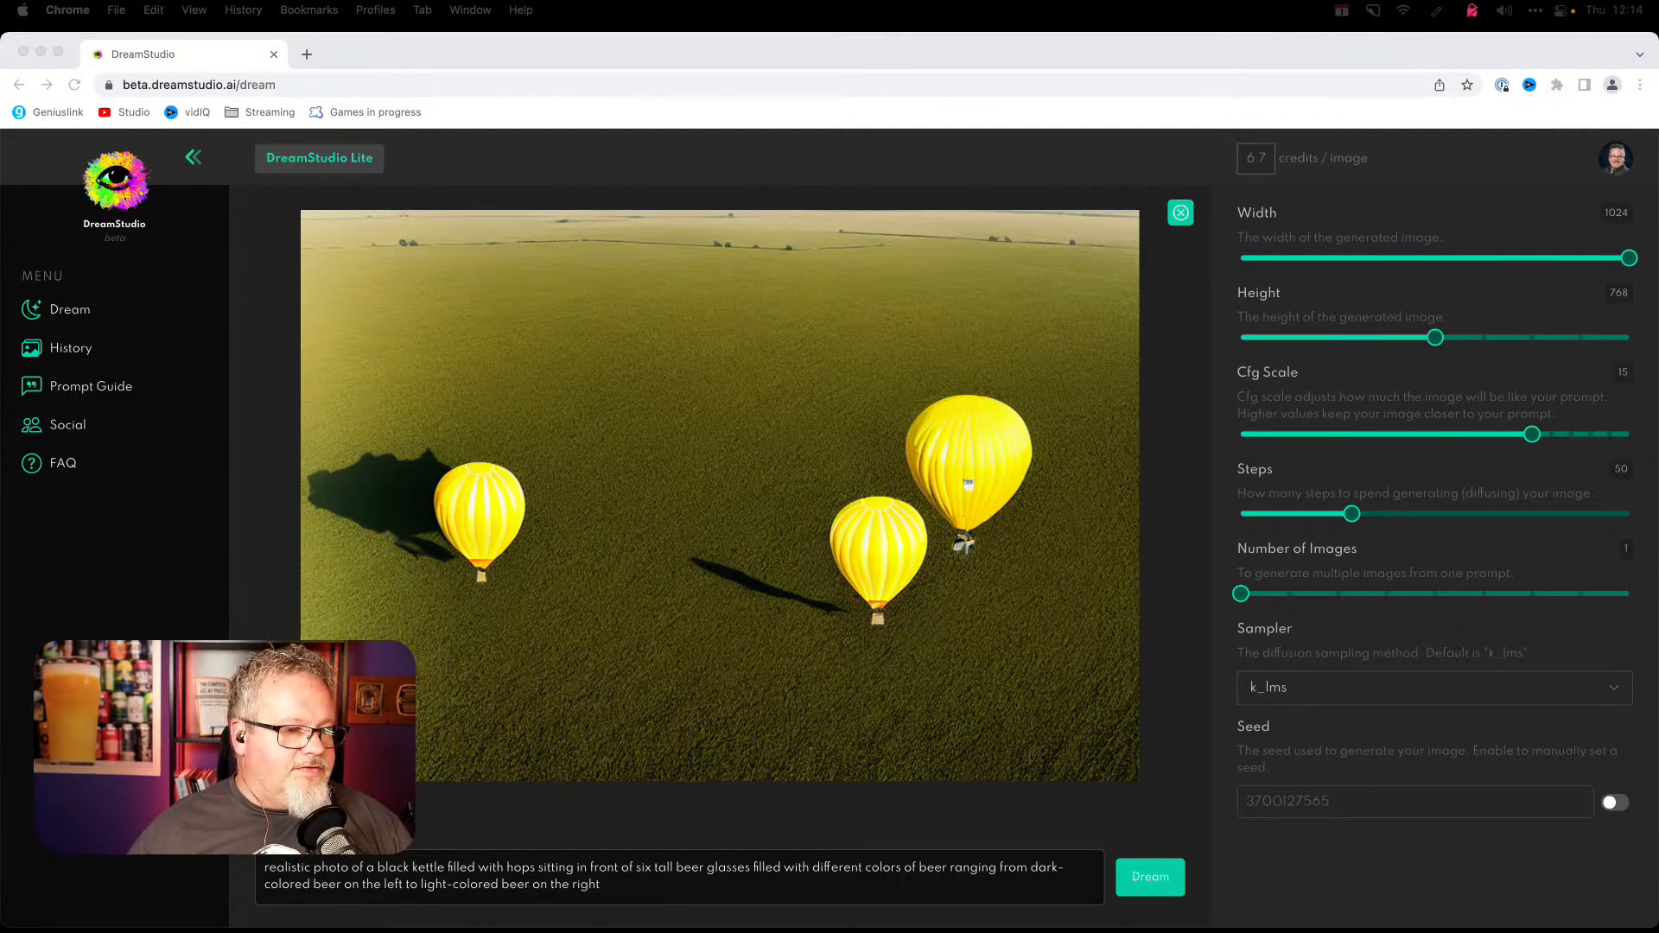
- Insert "on a white table" after "sitting" in the prompt
click(466, 869)
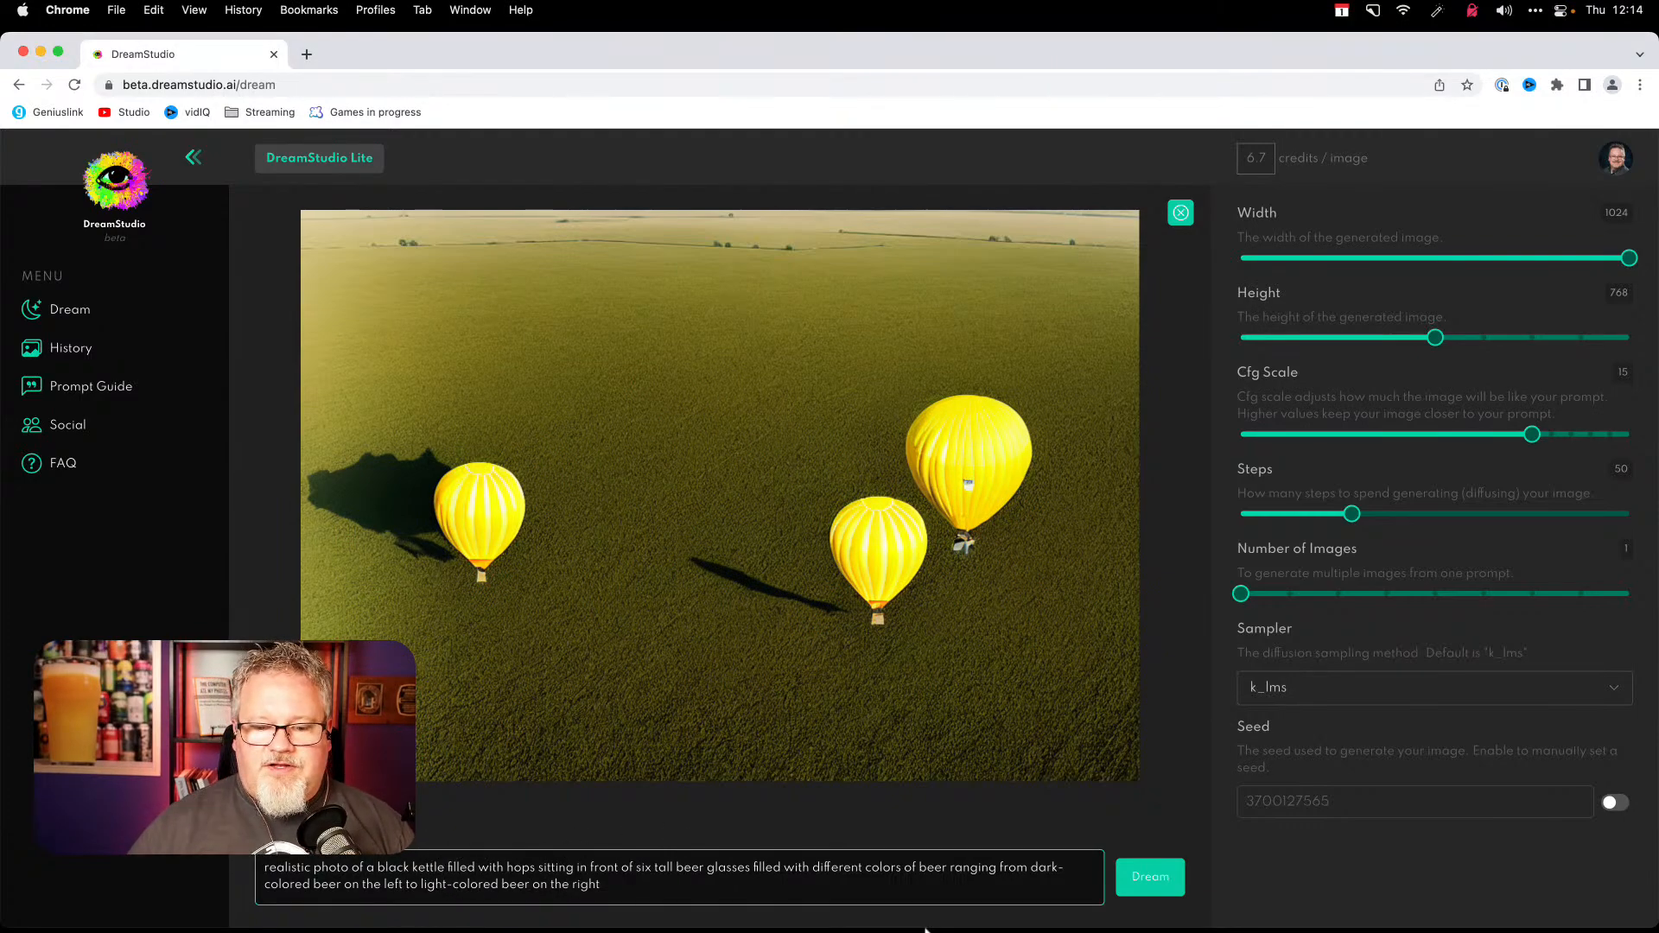
text(on a white table)
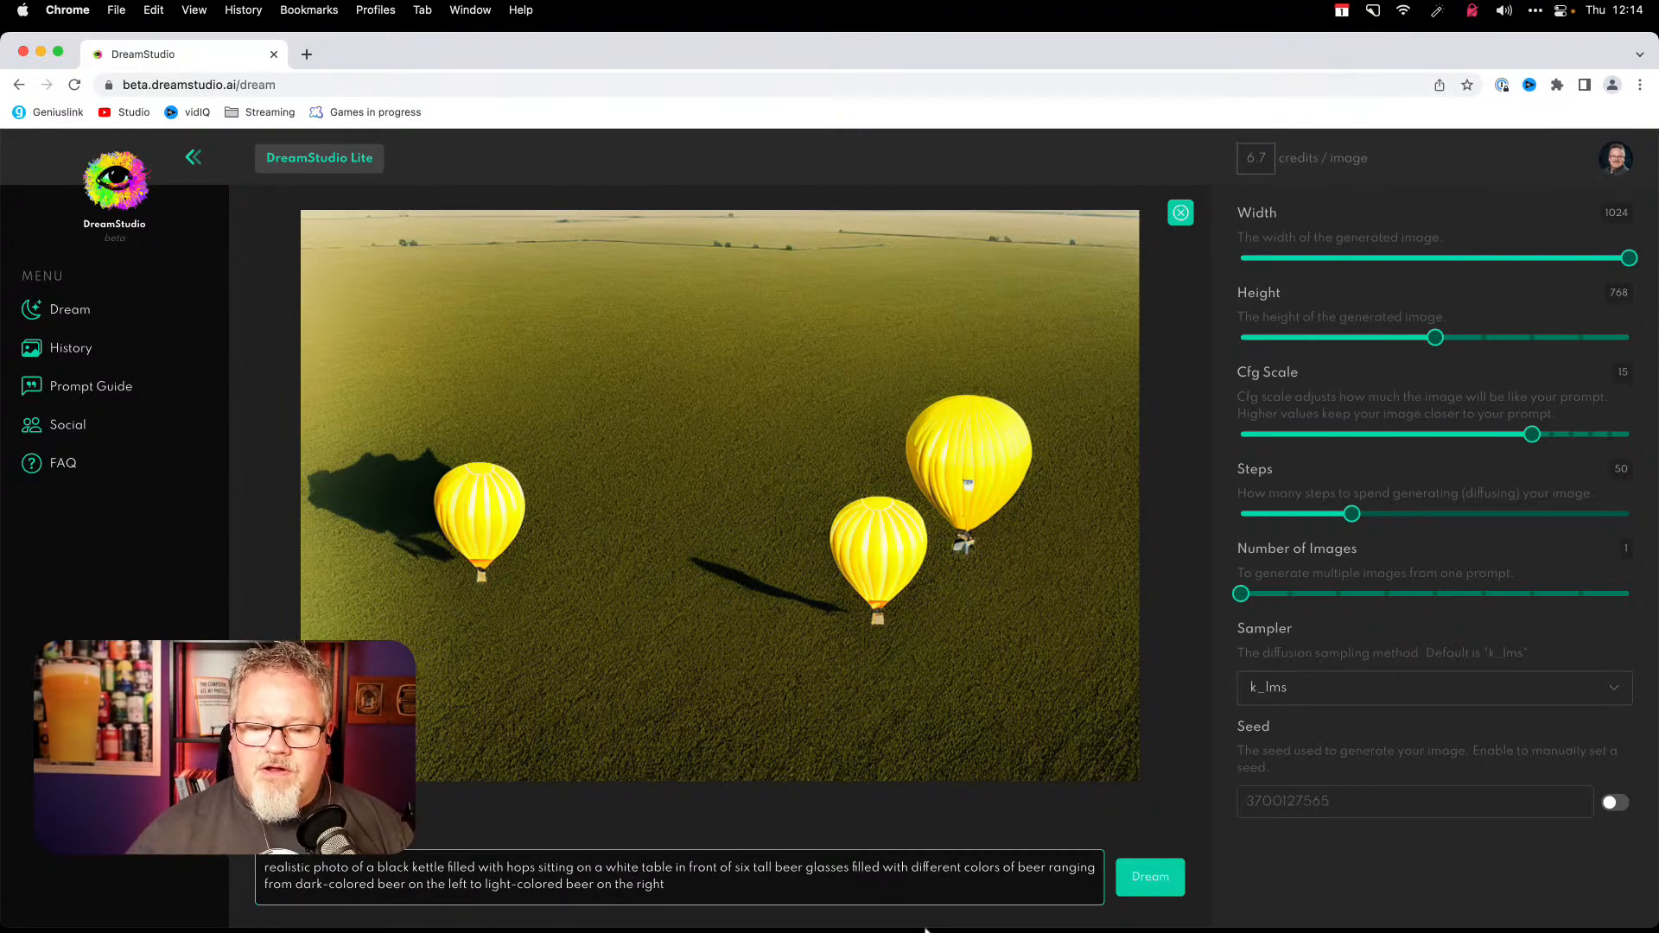
- Remove "sitting on a white table" from the prompt and insert "on a white table" after "realistic photo"
drag(537, 868, 672, 868)
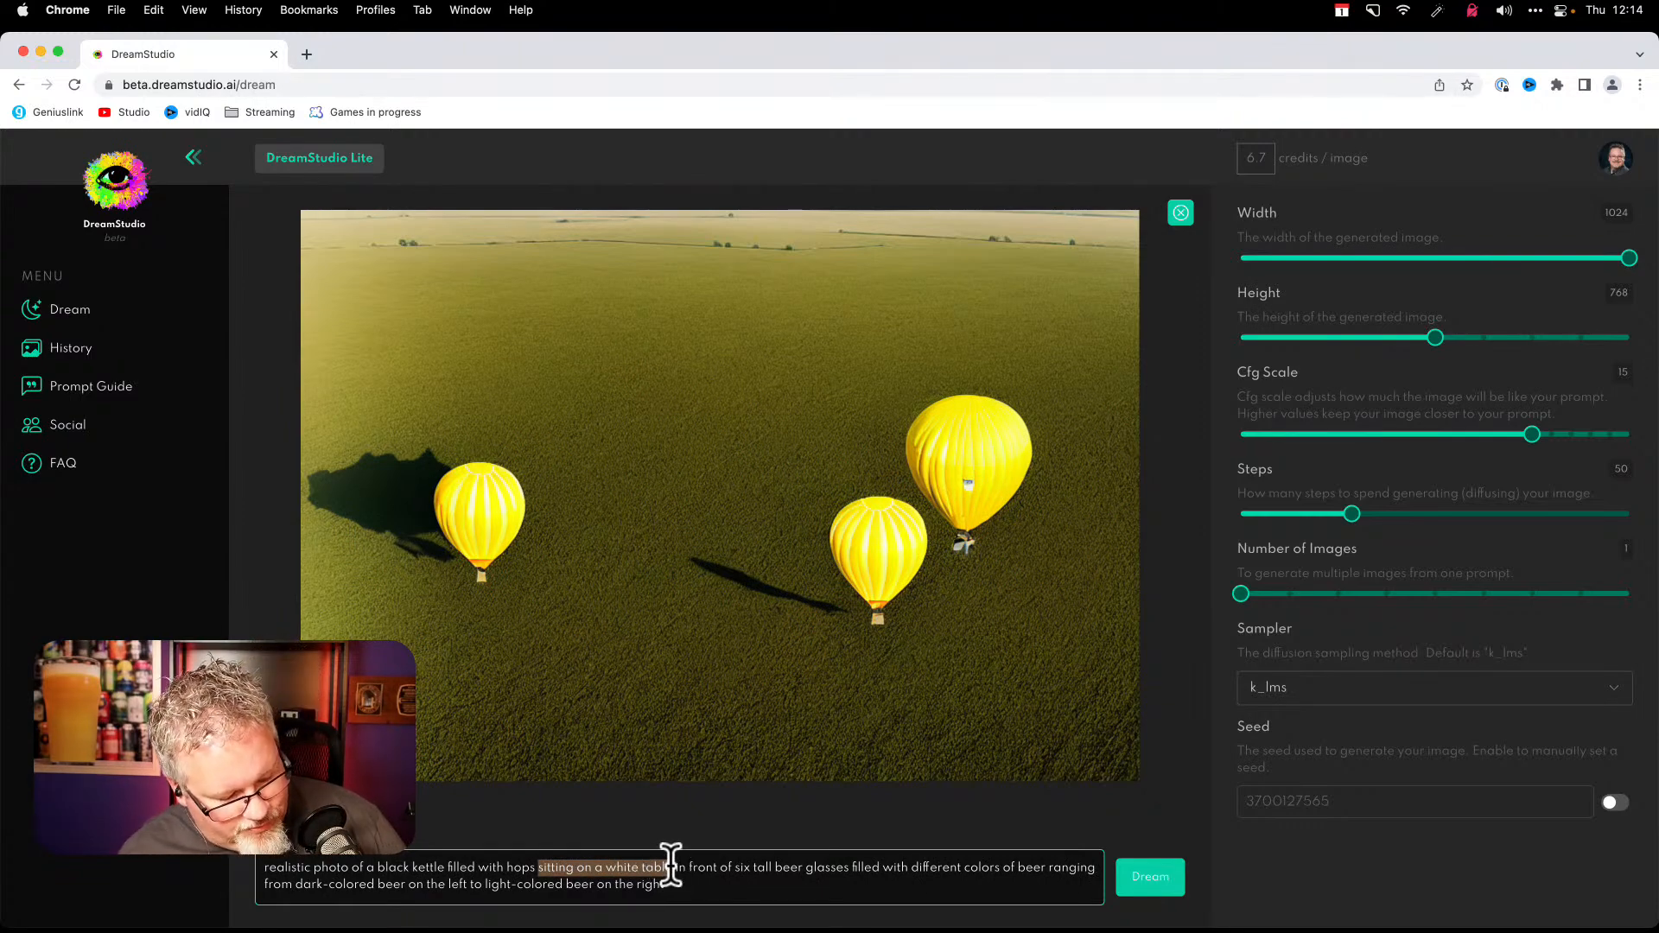
key(BackSpace)
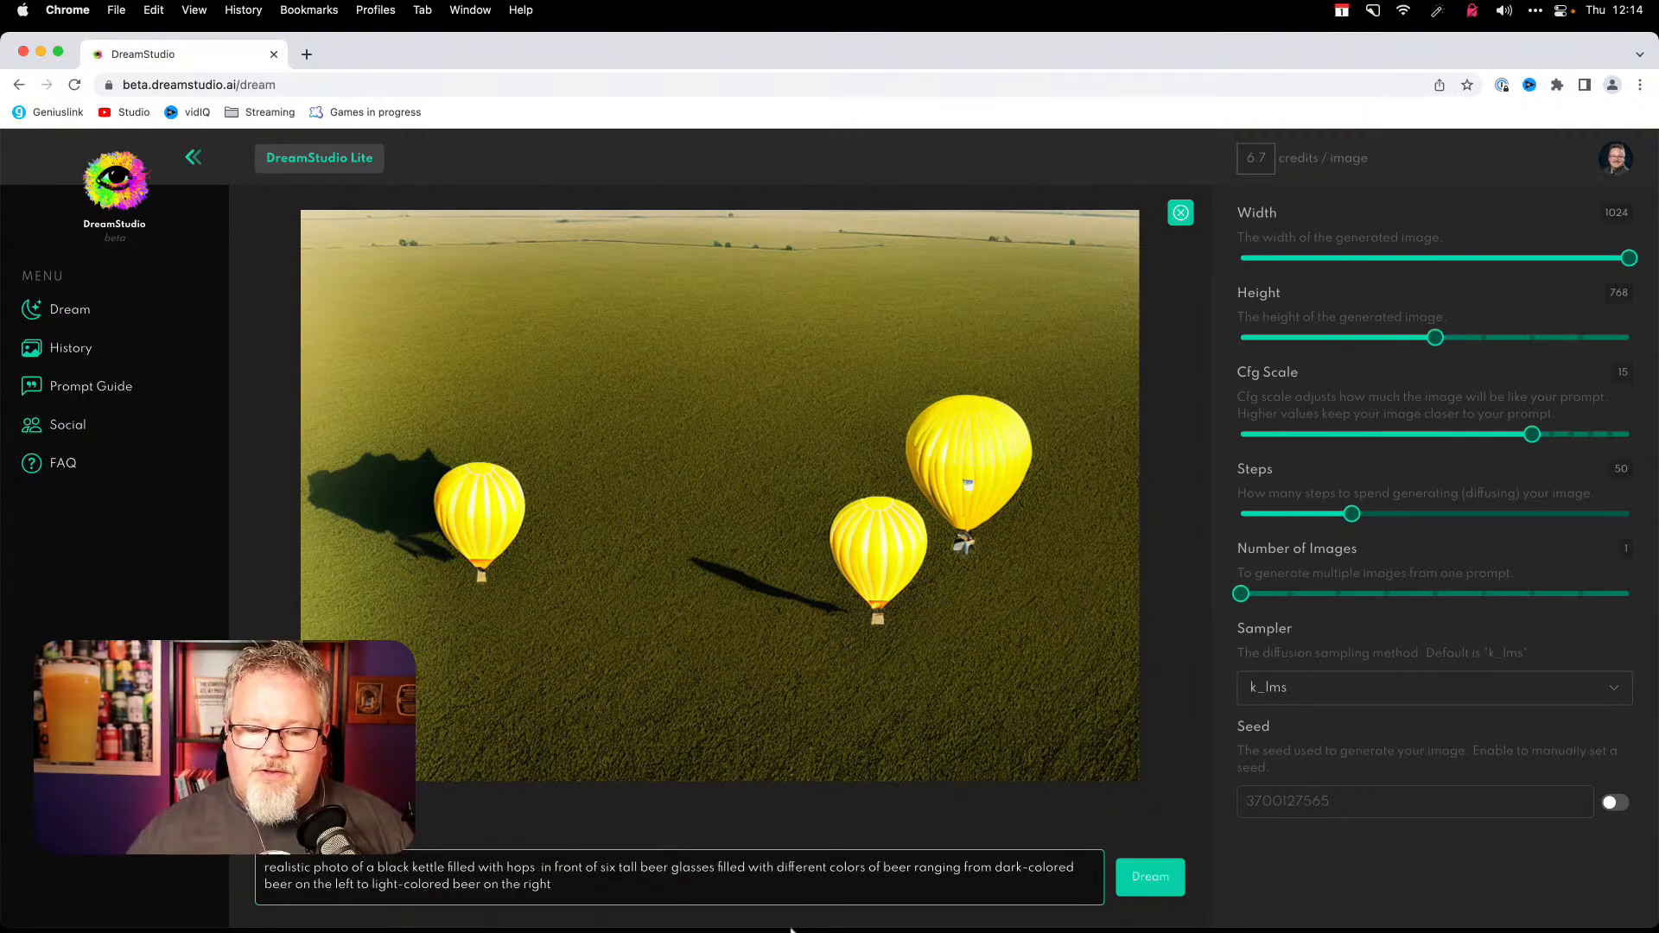
key(BackSpace)
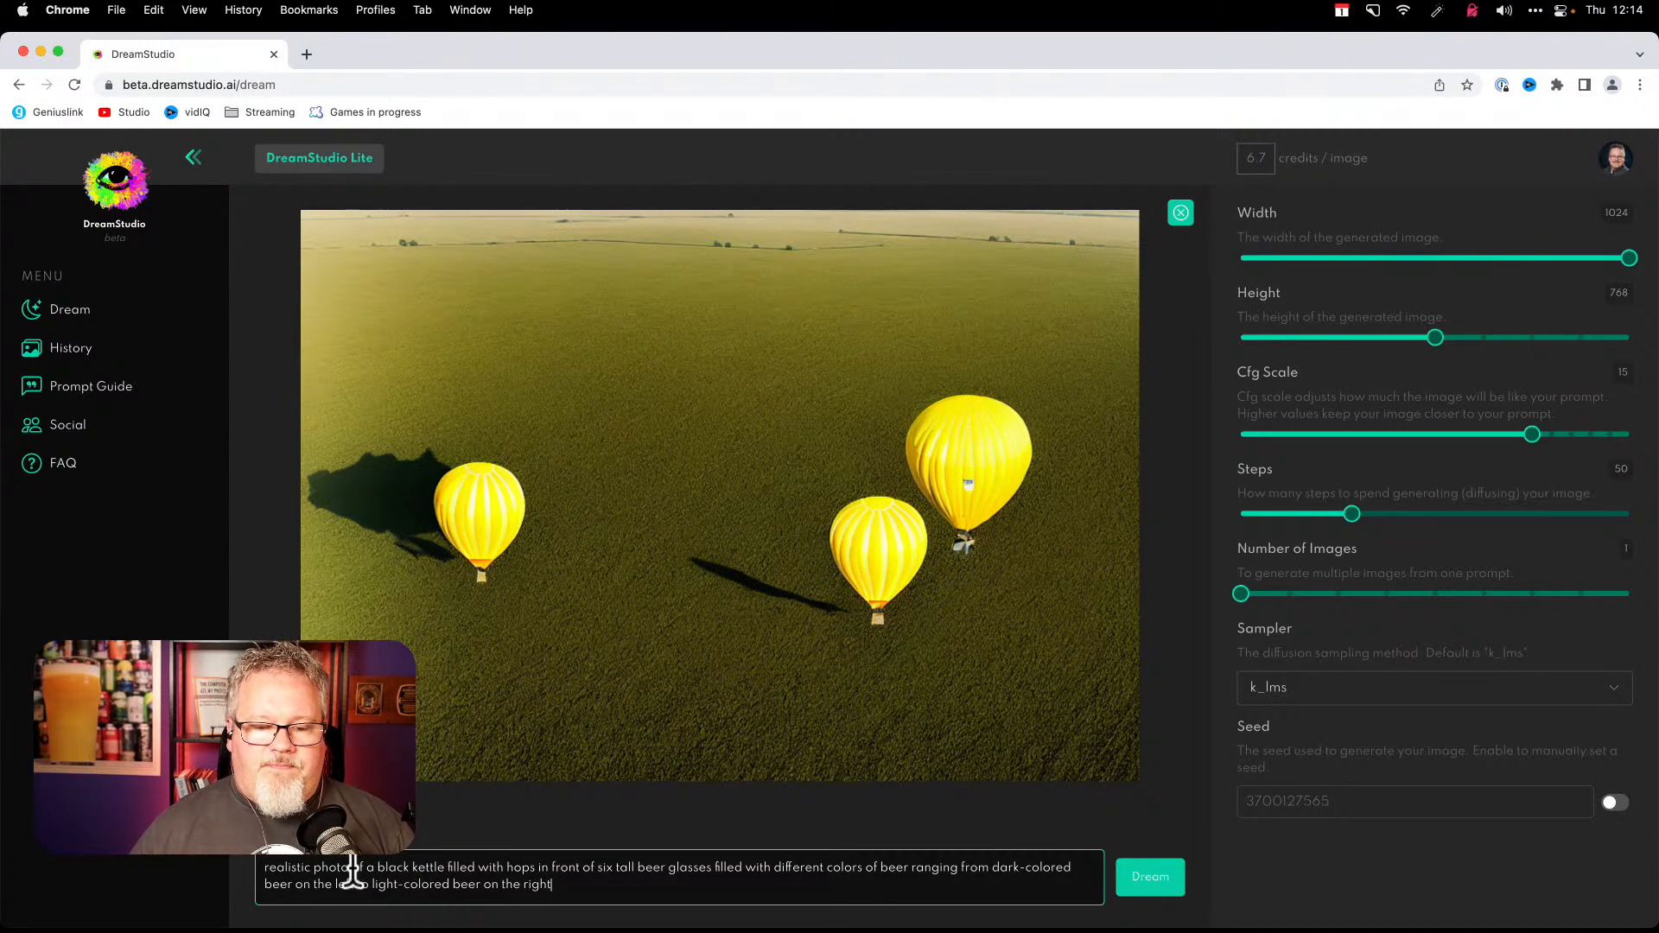
text(on a white table)
- Append "with a light blue sky background behind them" to the end of the prompt
key(super+Down)
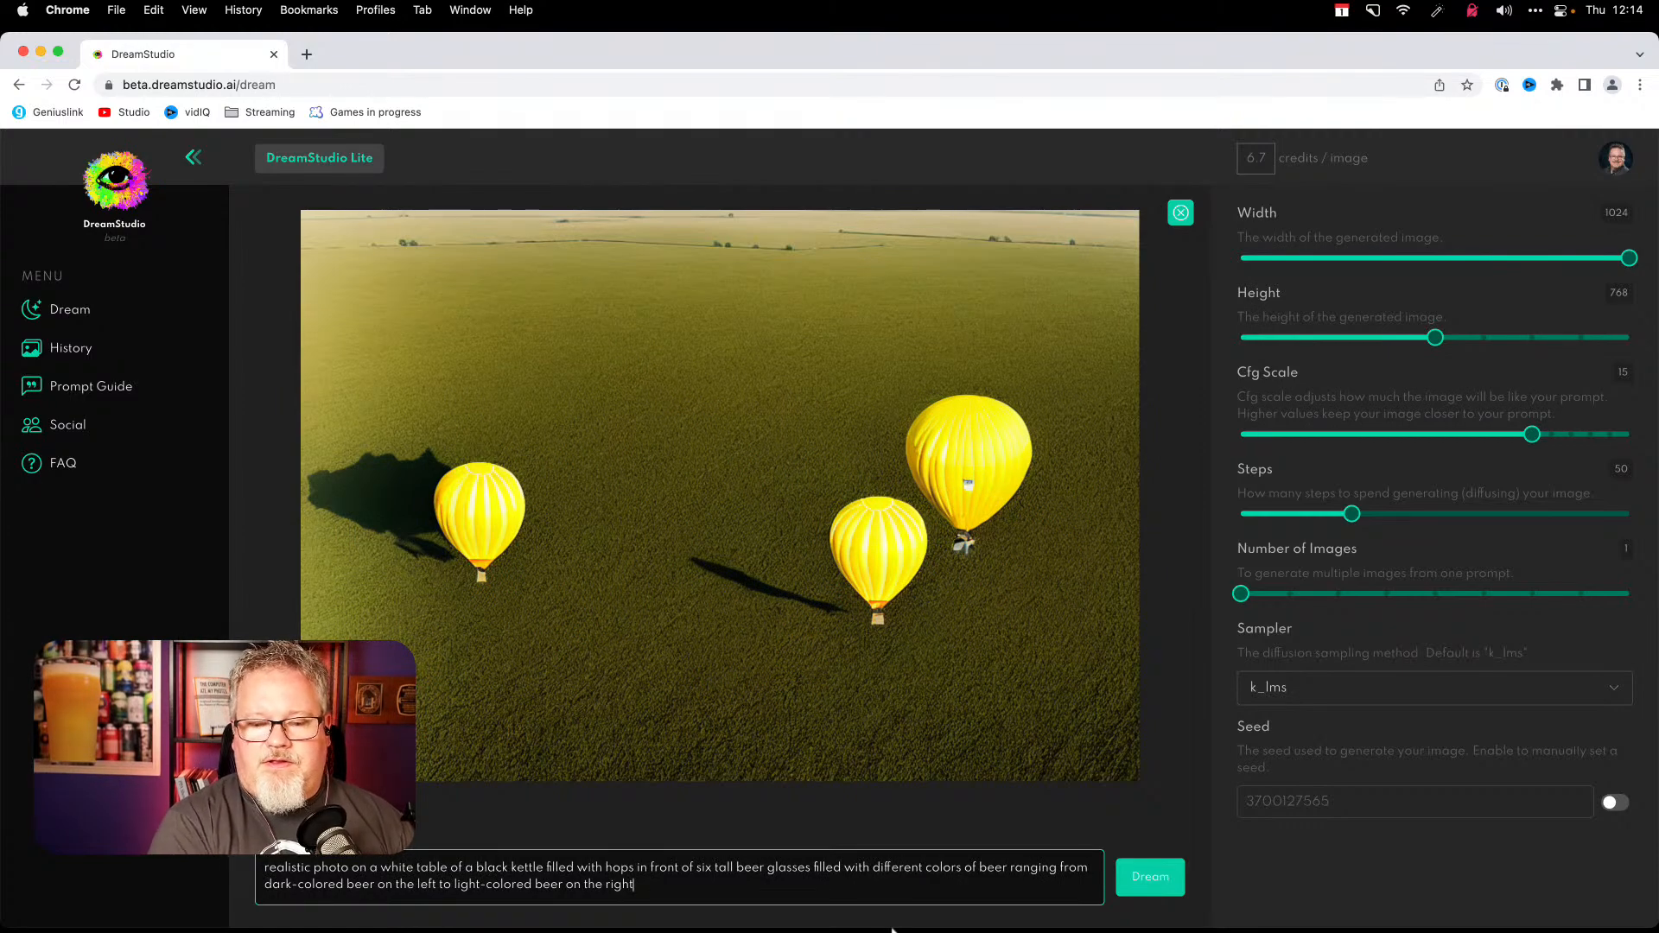
text(with a blu)
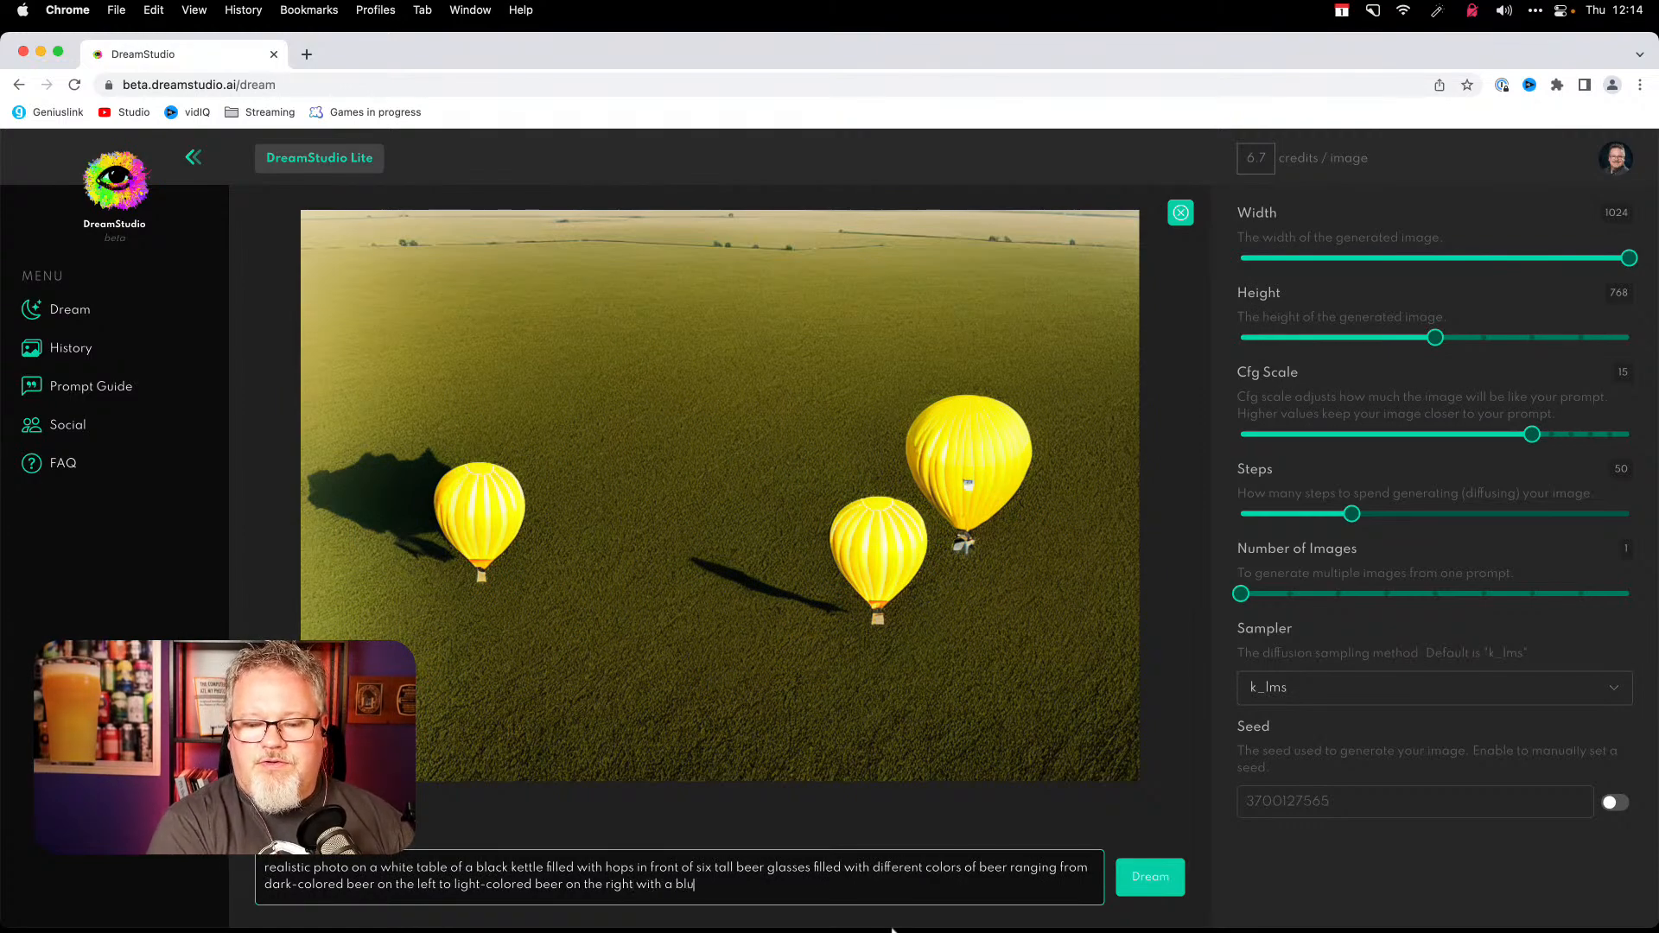
key(BackSpace)
key(BackSpace)
key(BackSpace)
text(light blue)
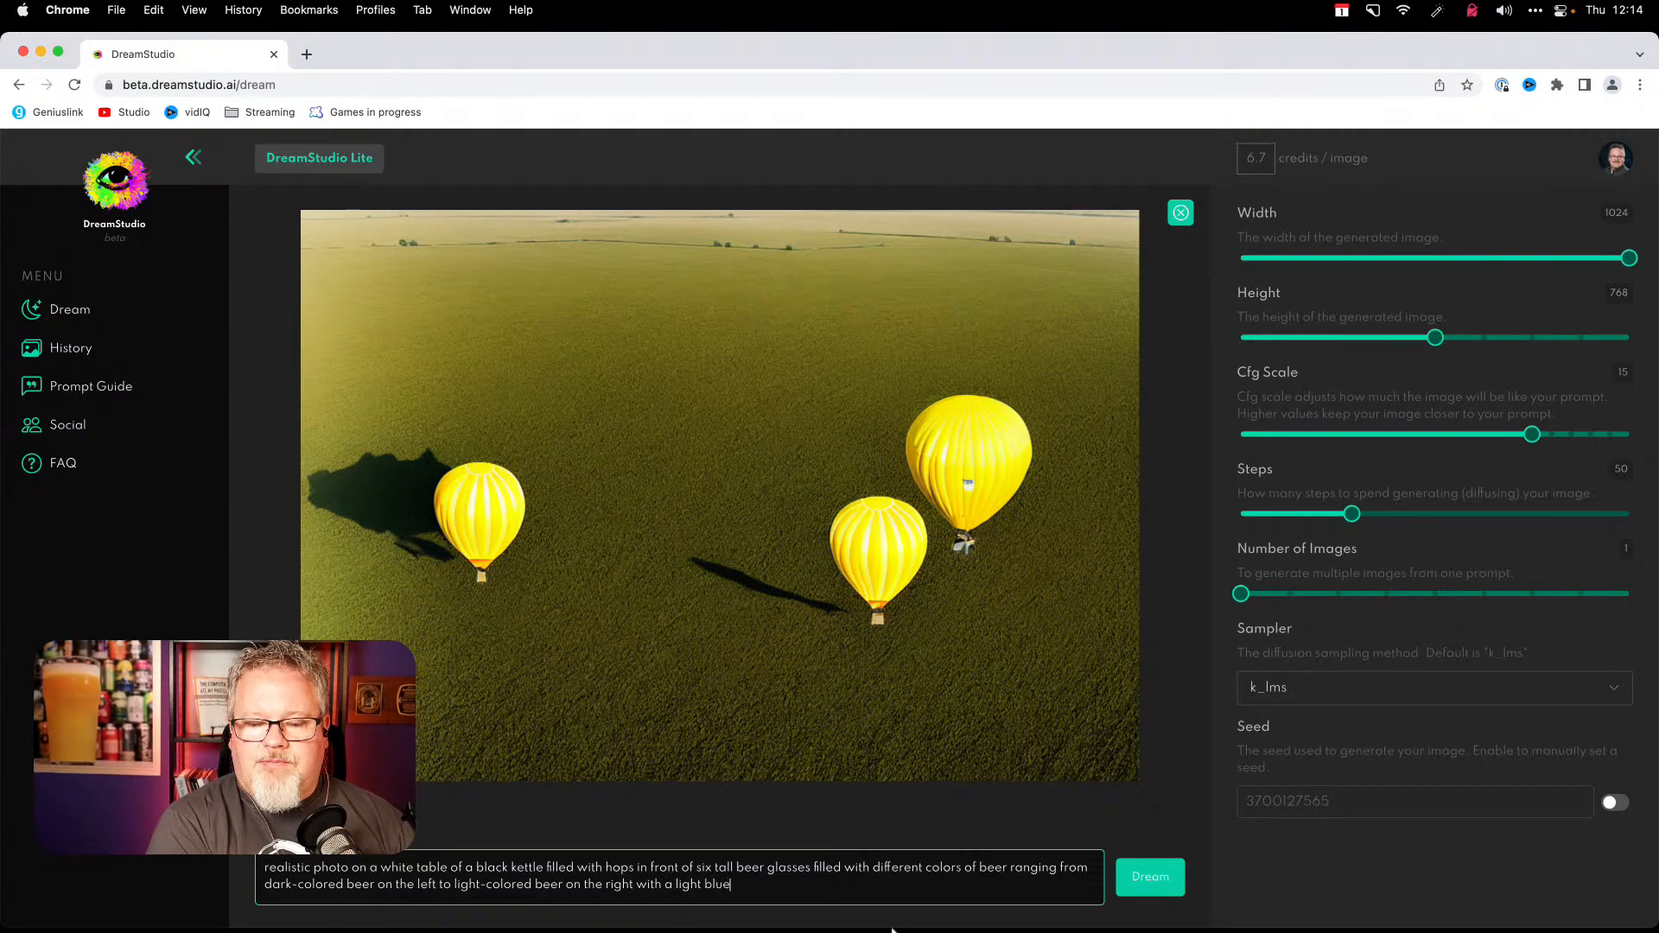
text( sky backgro)
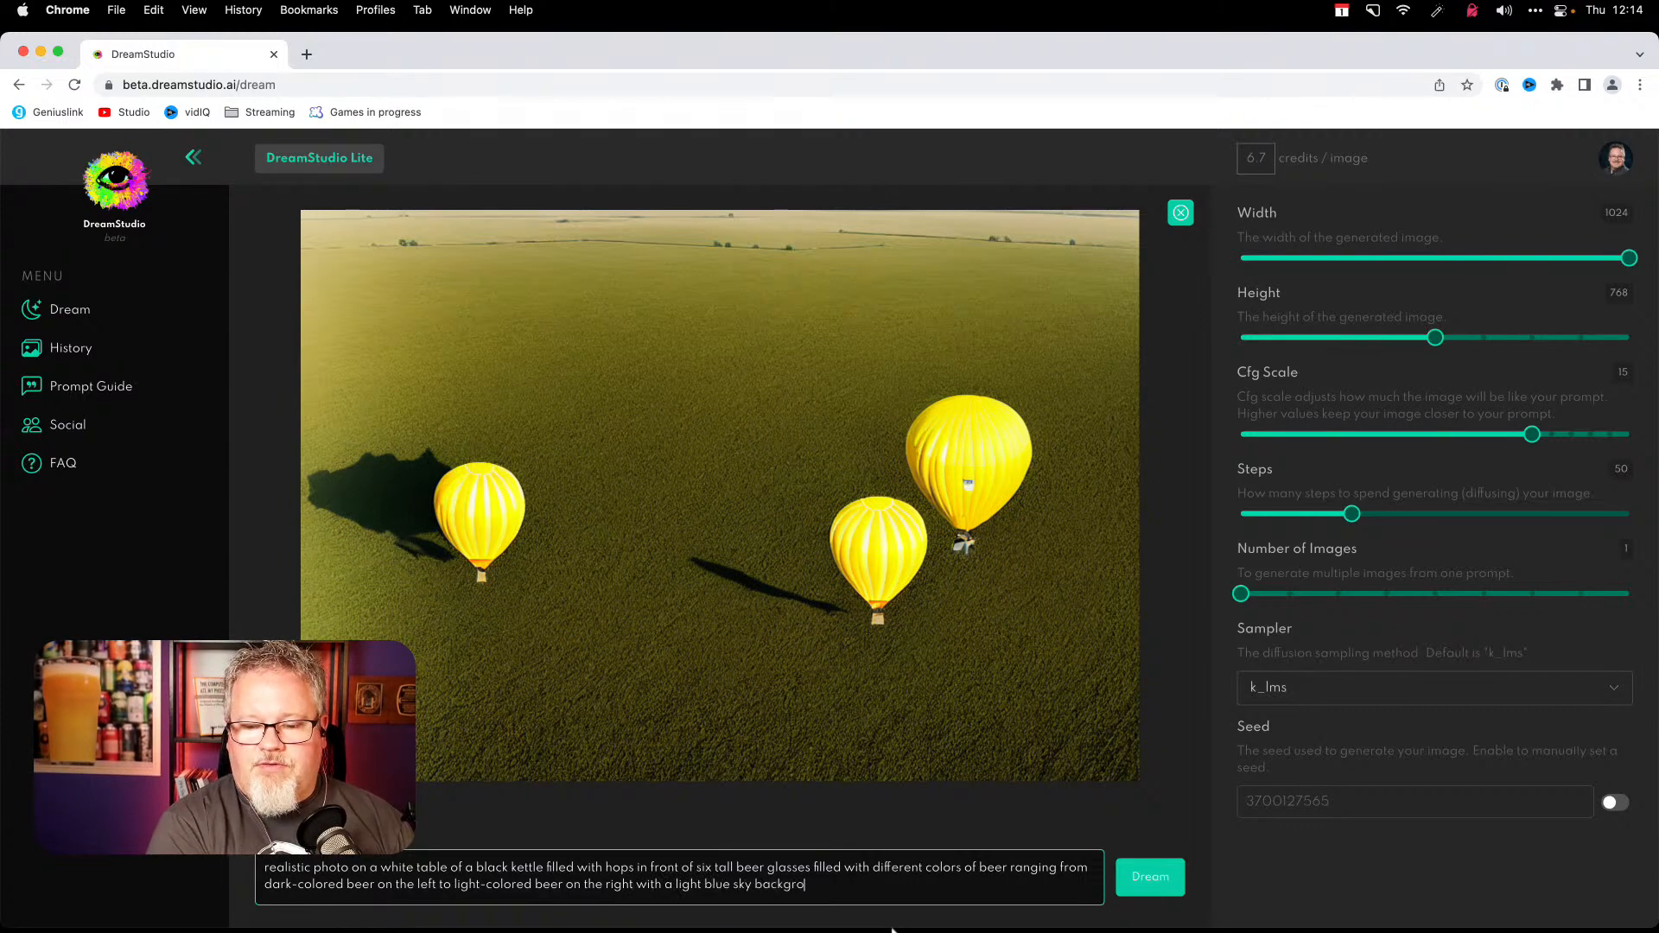
text(und behind them)
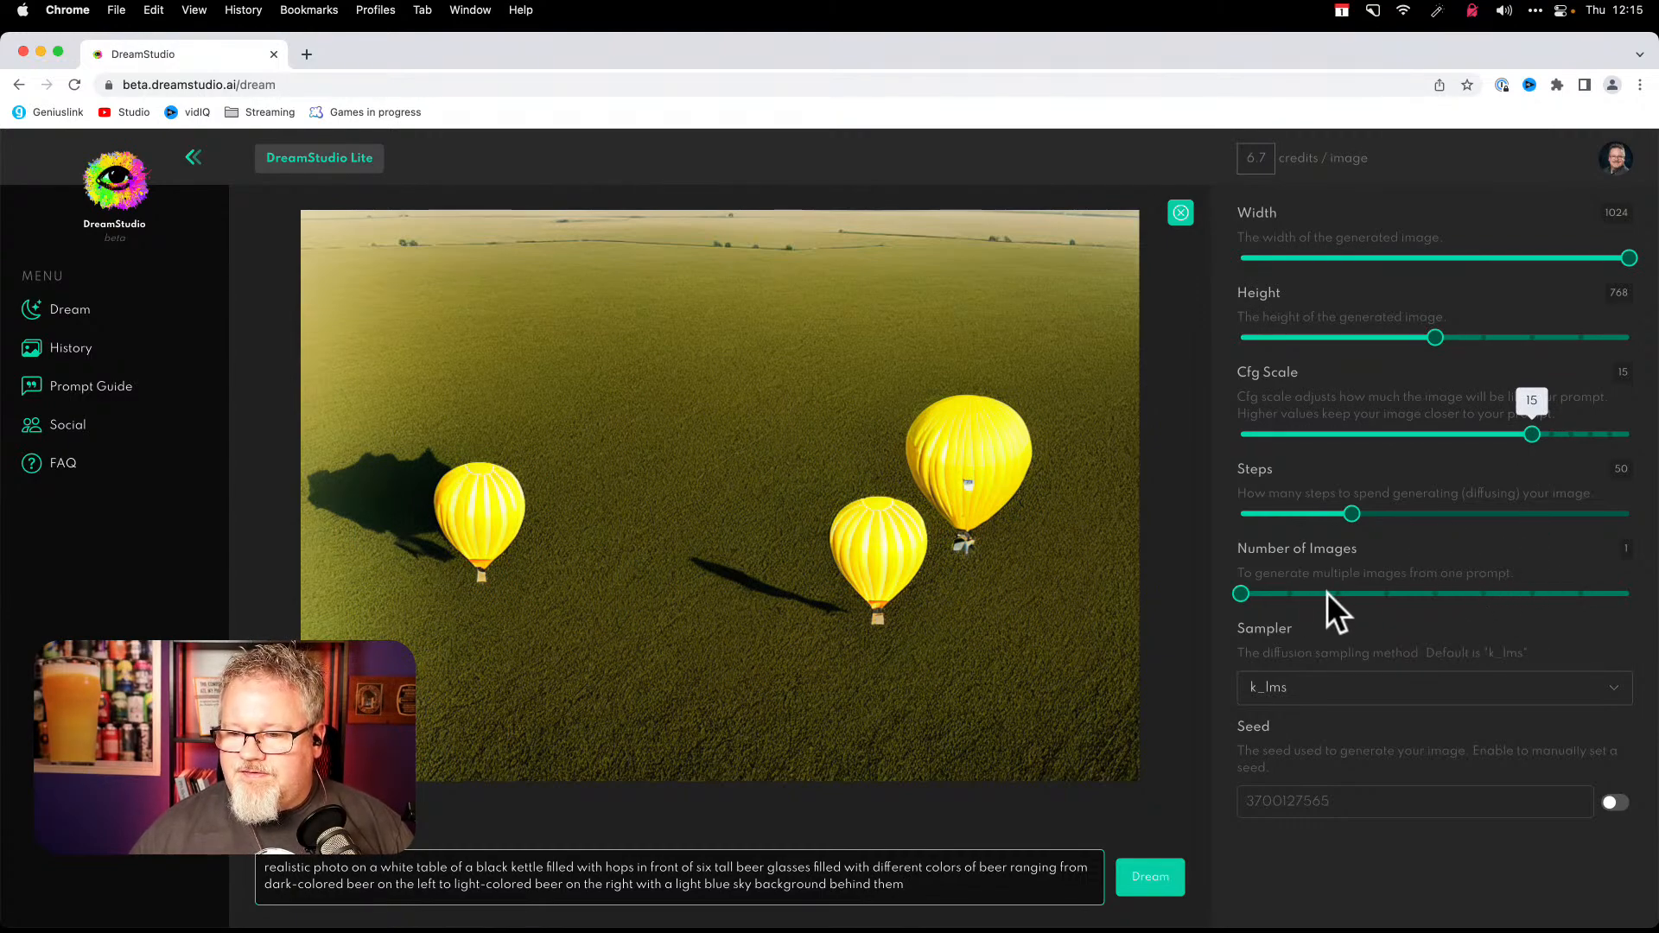
- Set the Number of Images to 3 and generate the images from the beer prompt
drag(1241, 594, 1322, 614)
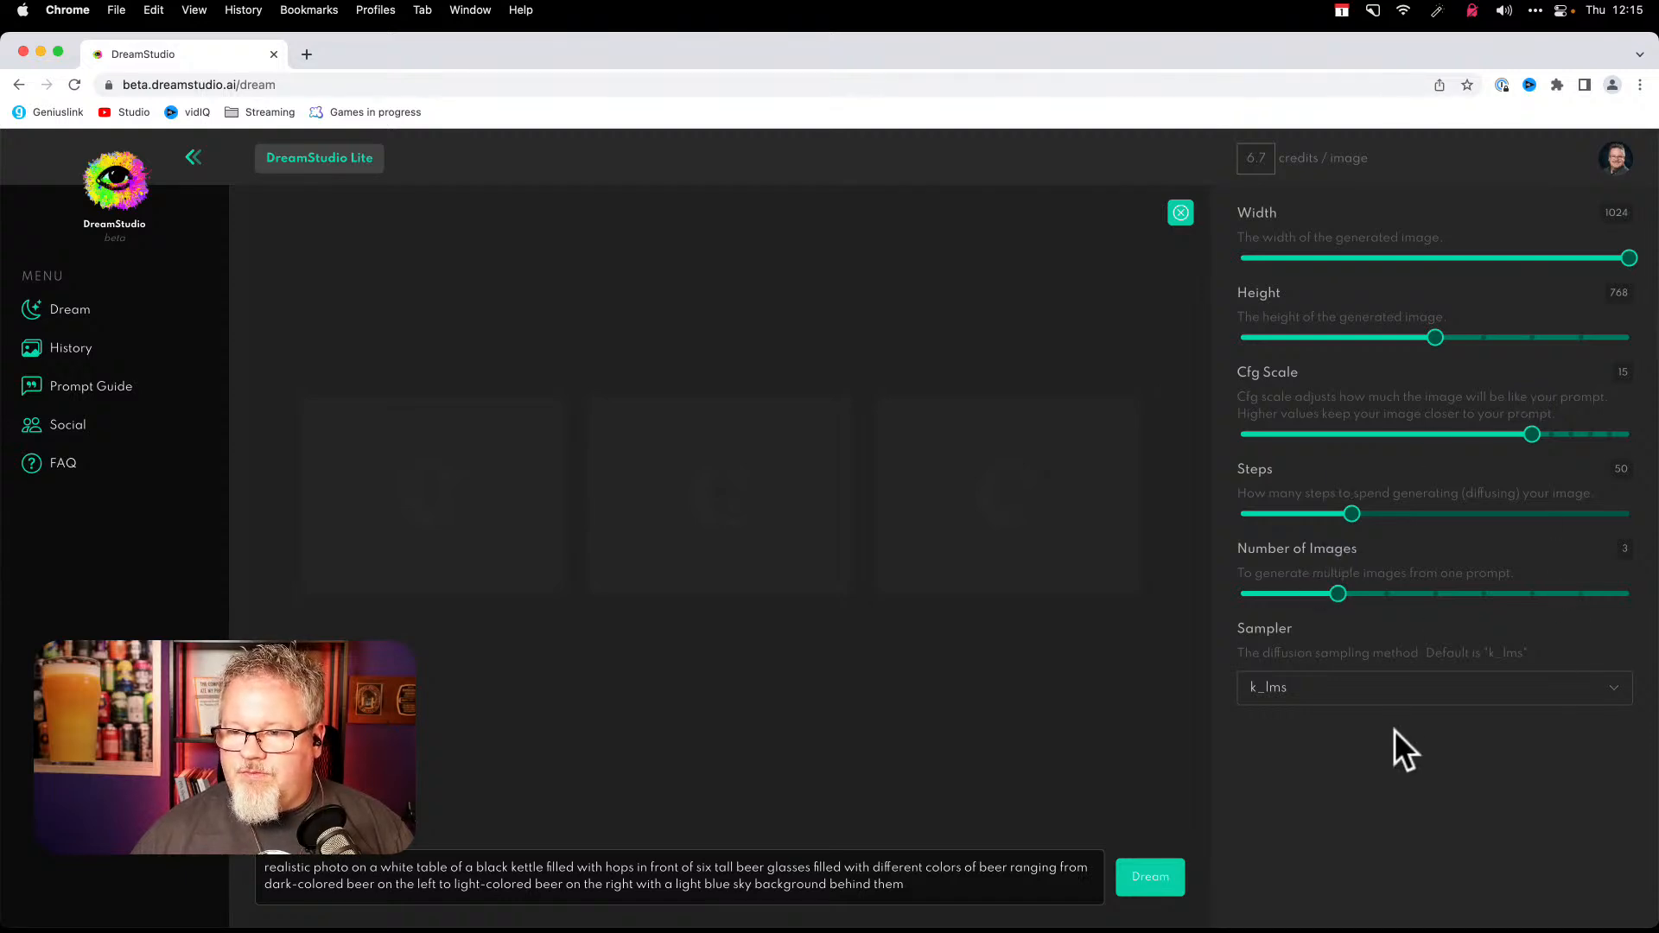
click(1141, 887)
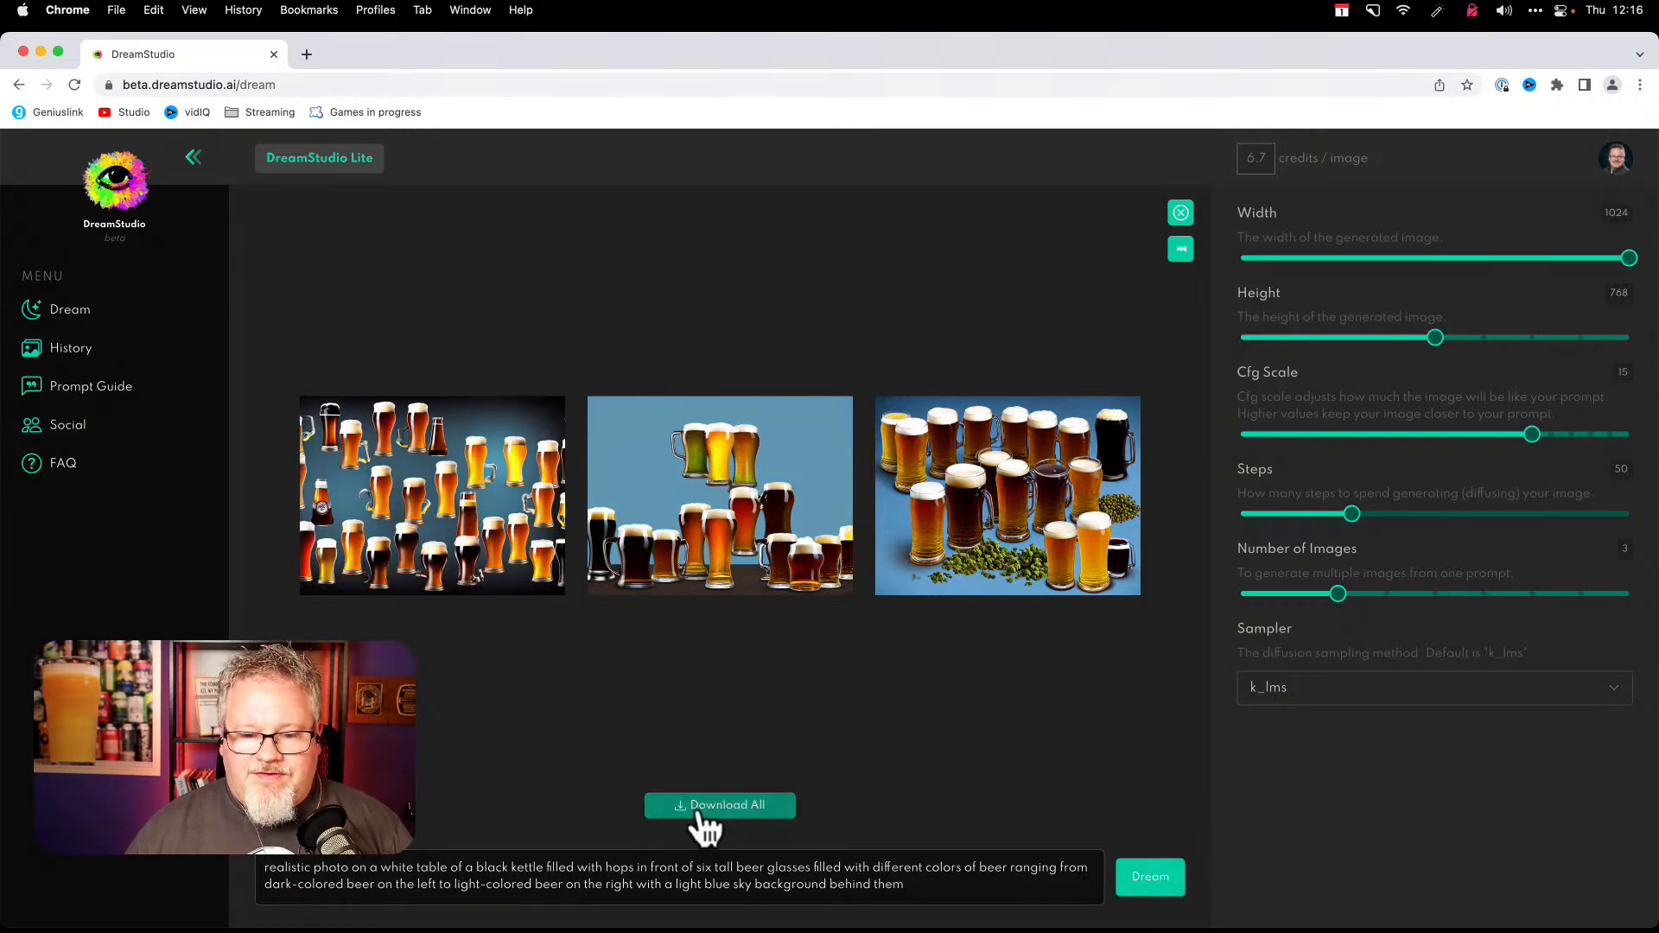
- Select the entire beer prompt and copy it to the clipboard
click(716, 891)
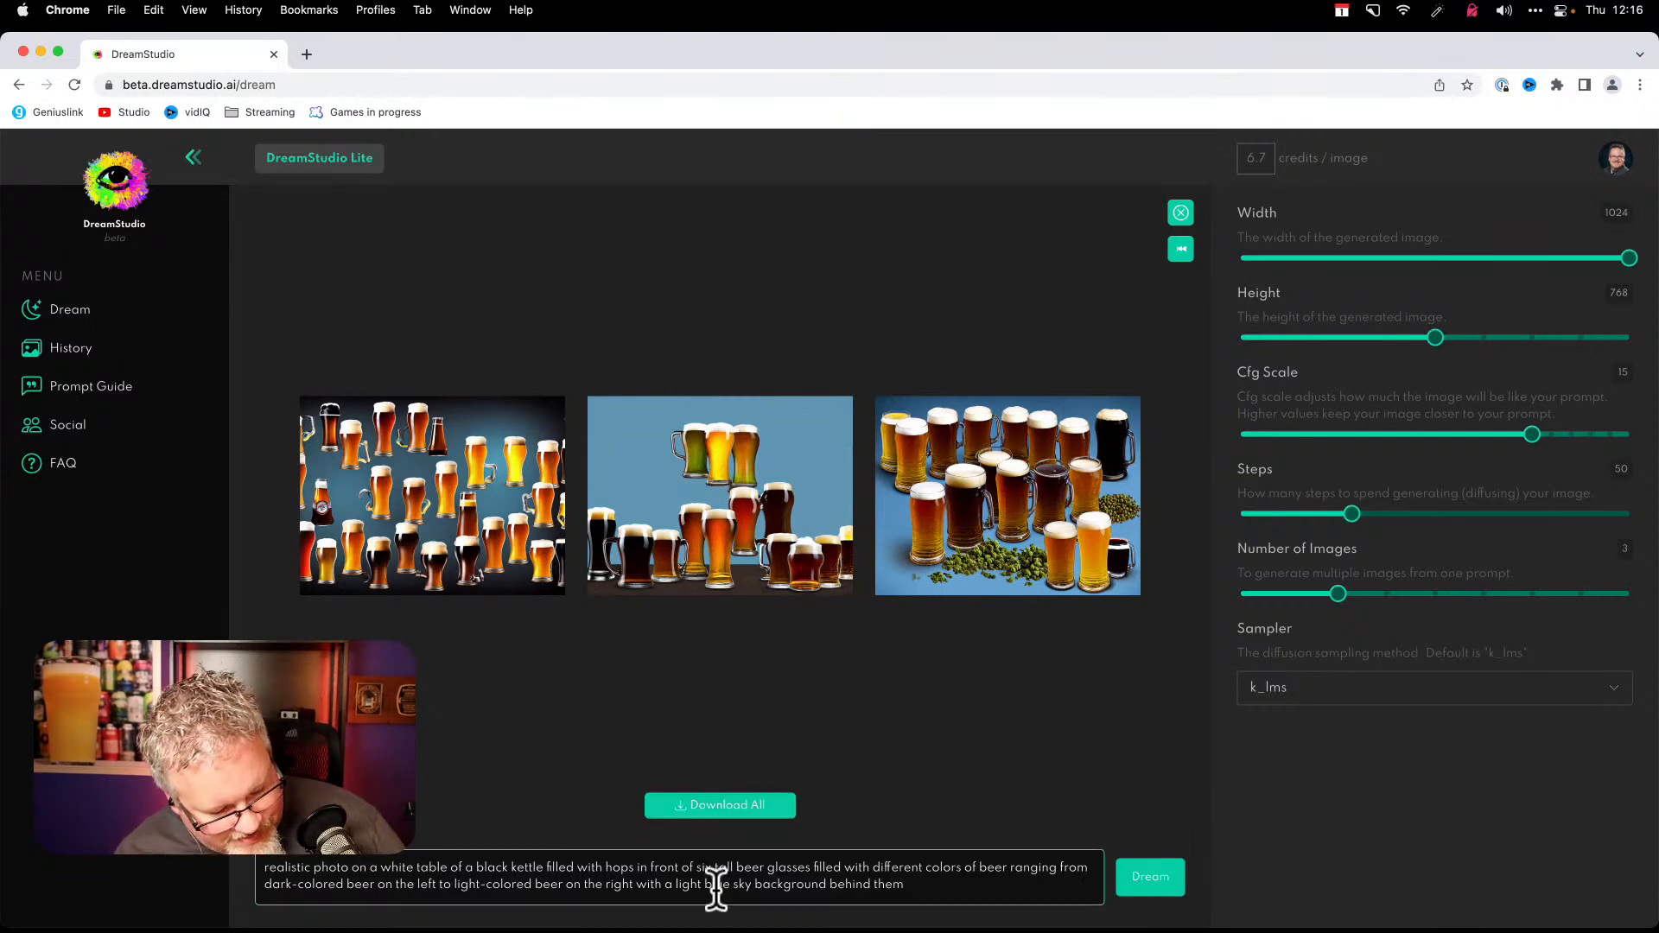
key(super+a)
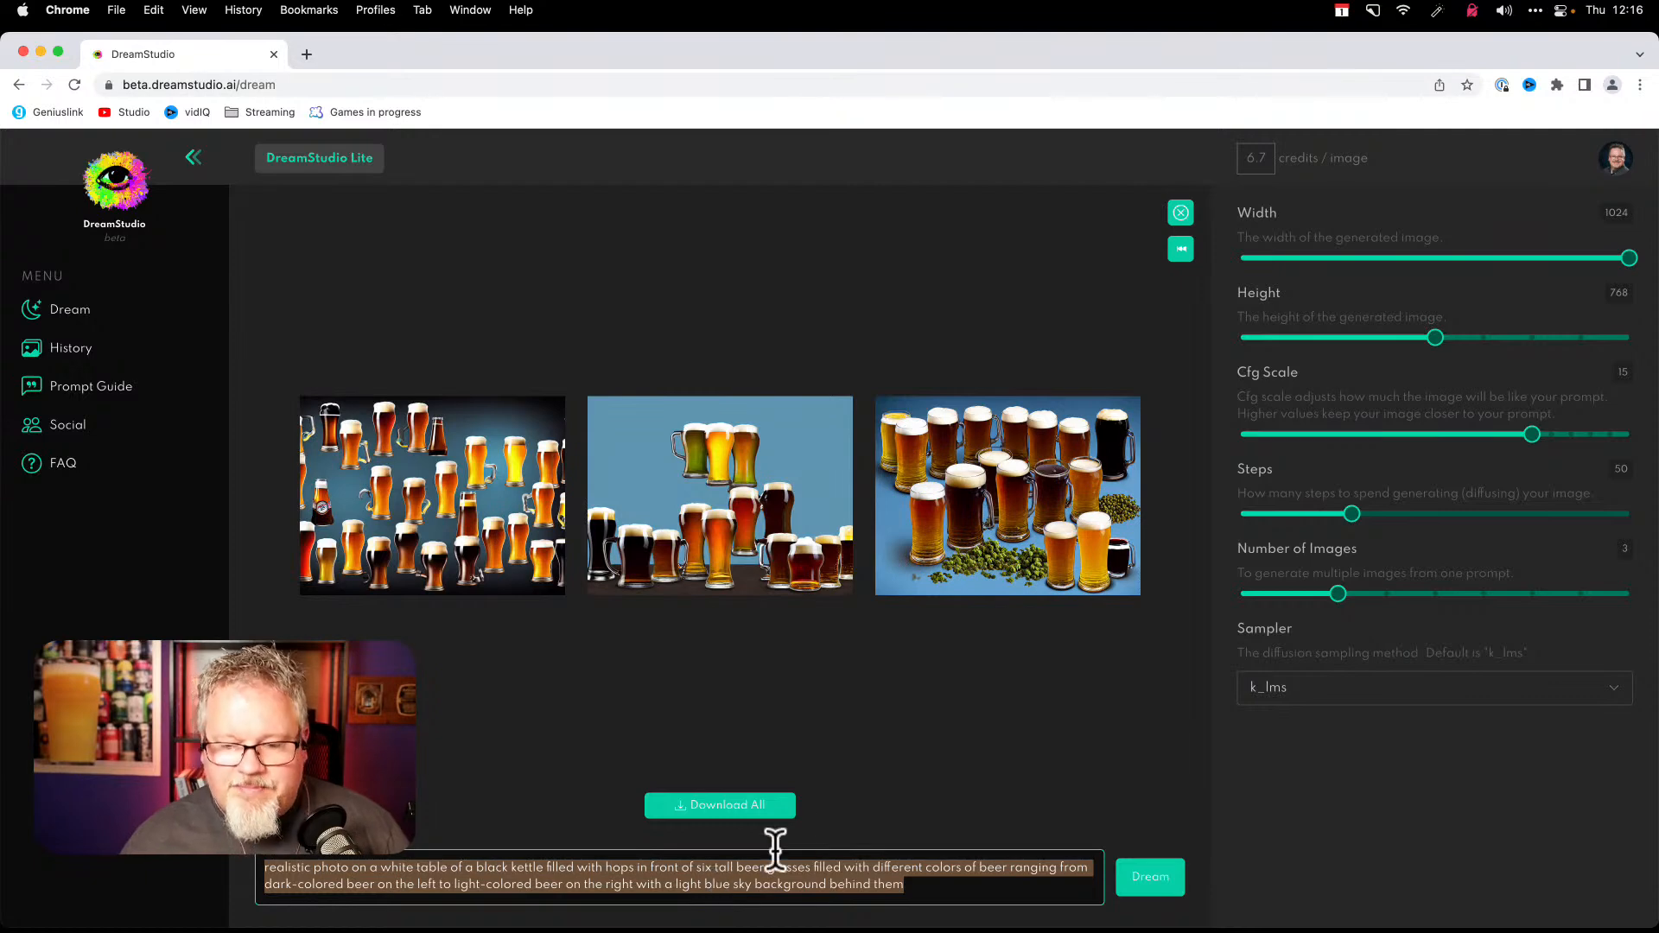
right_click(730, 899)
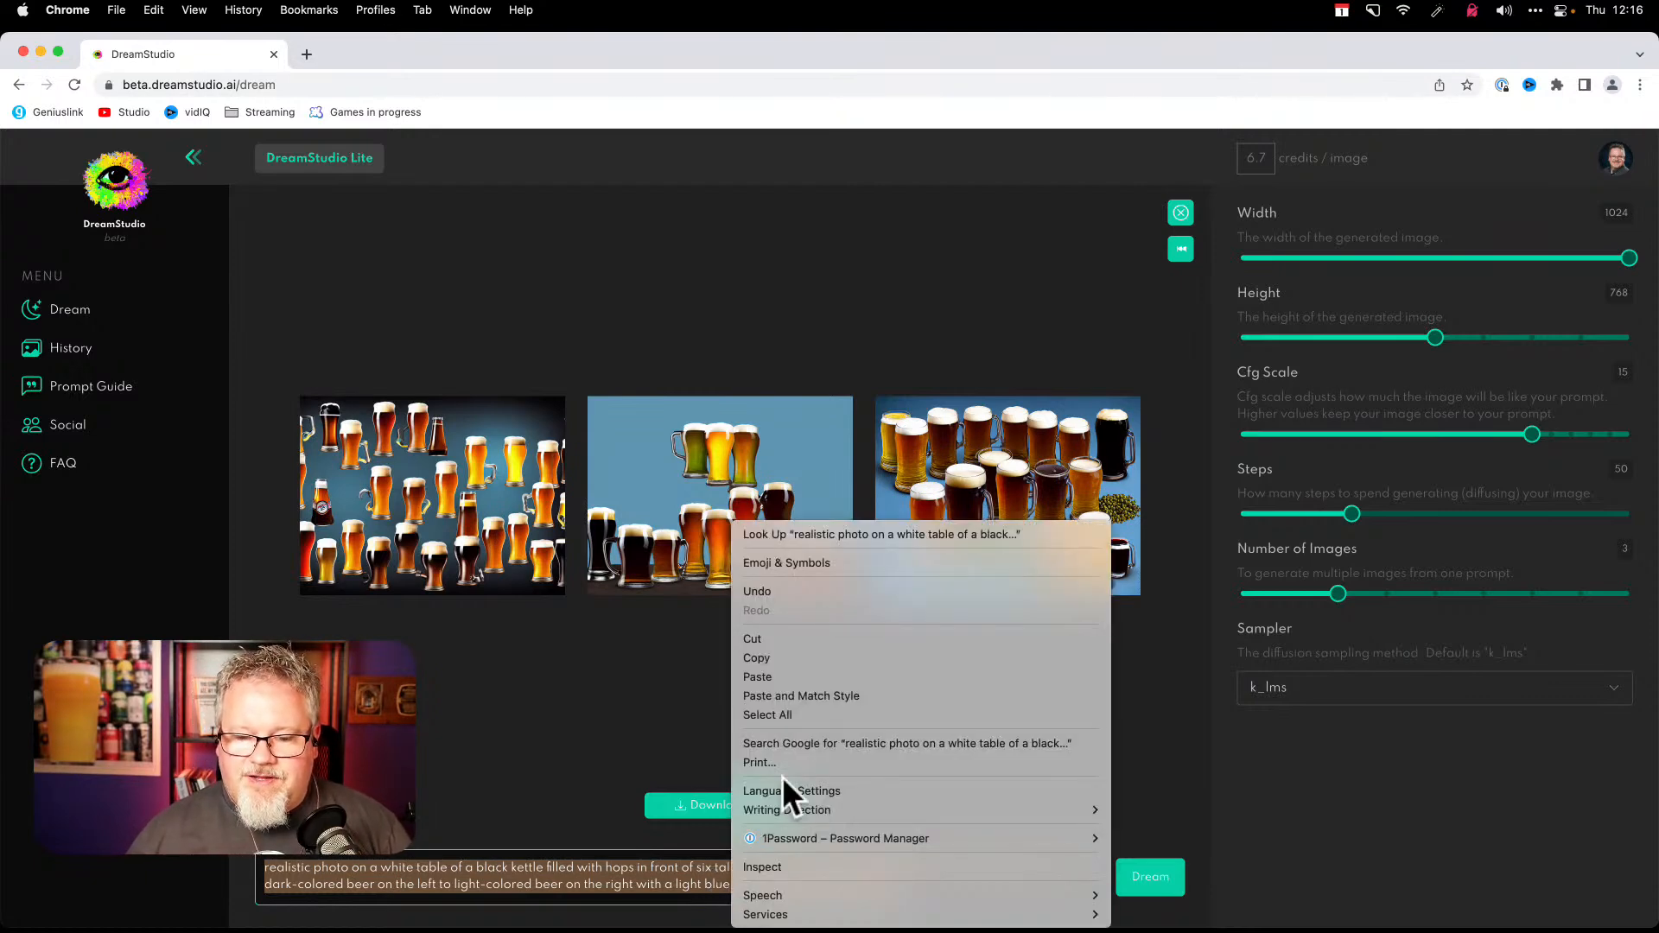
click(772, 657)
- Start downloading all the generated beer images and preview the first downloaded PNG from the Downloads folder
click(722, 806)
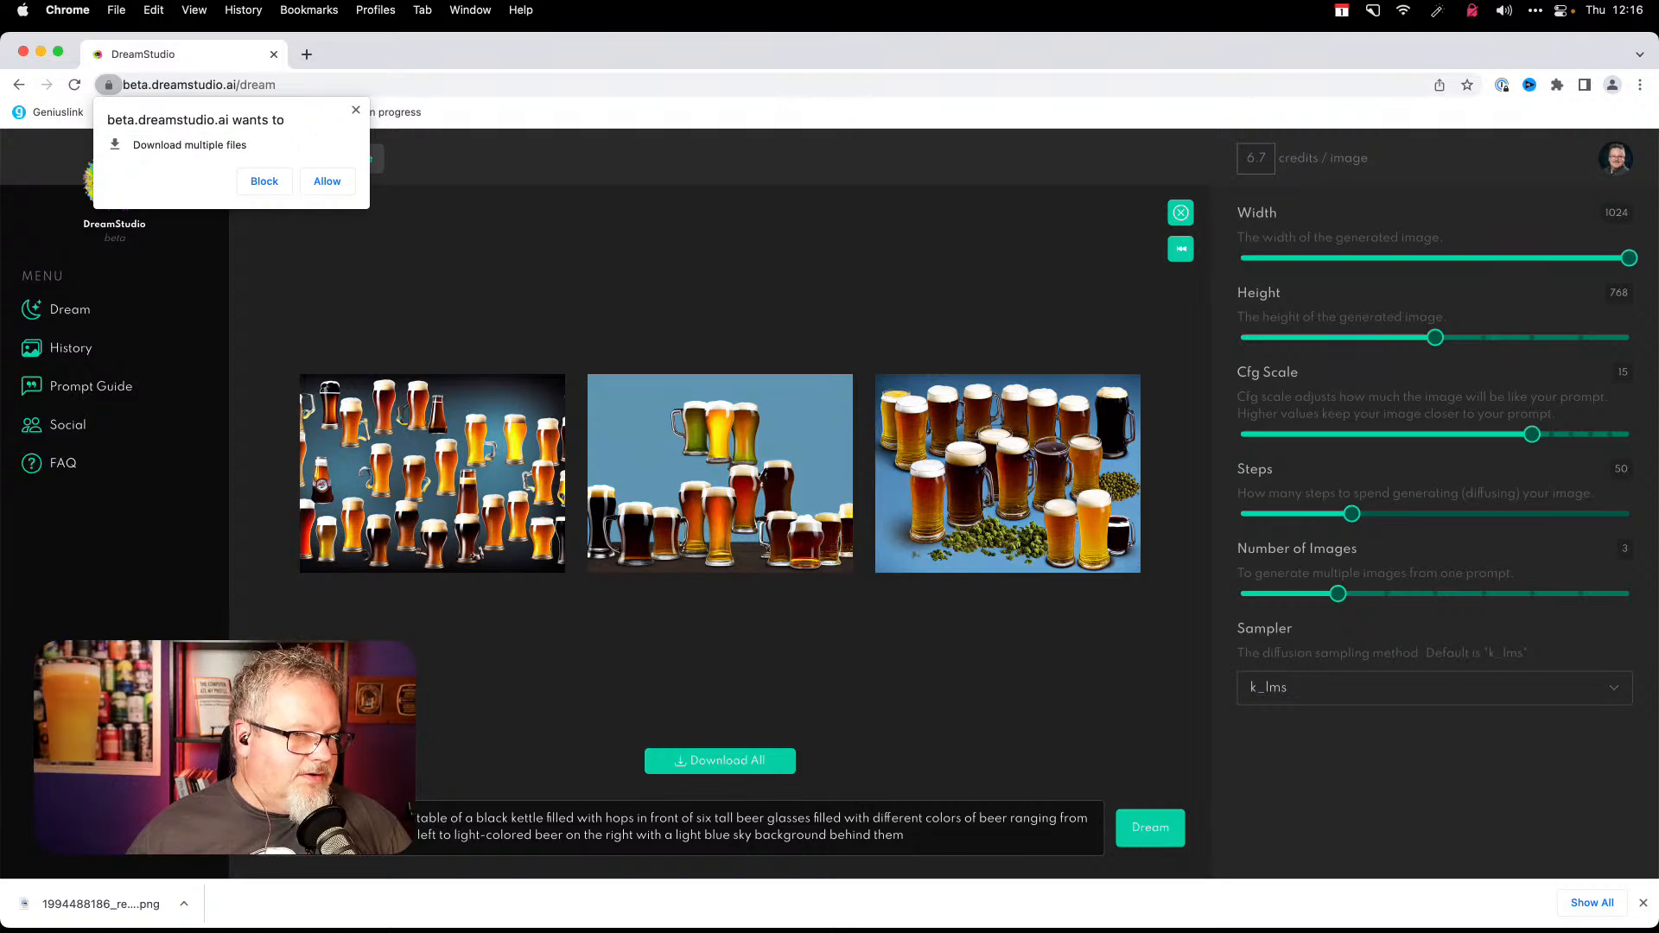
click(183, 906)
click(262, 885)
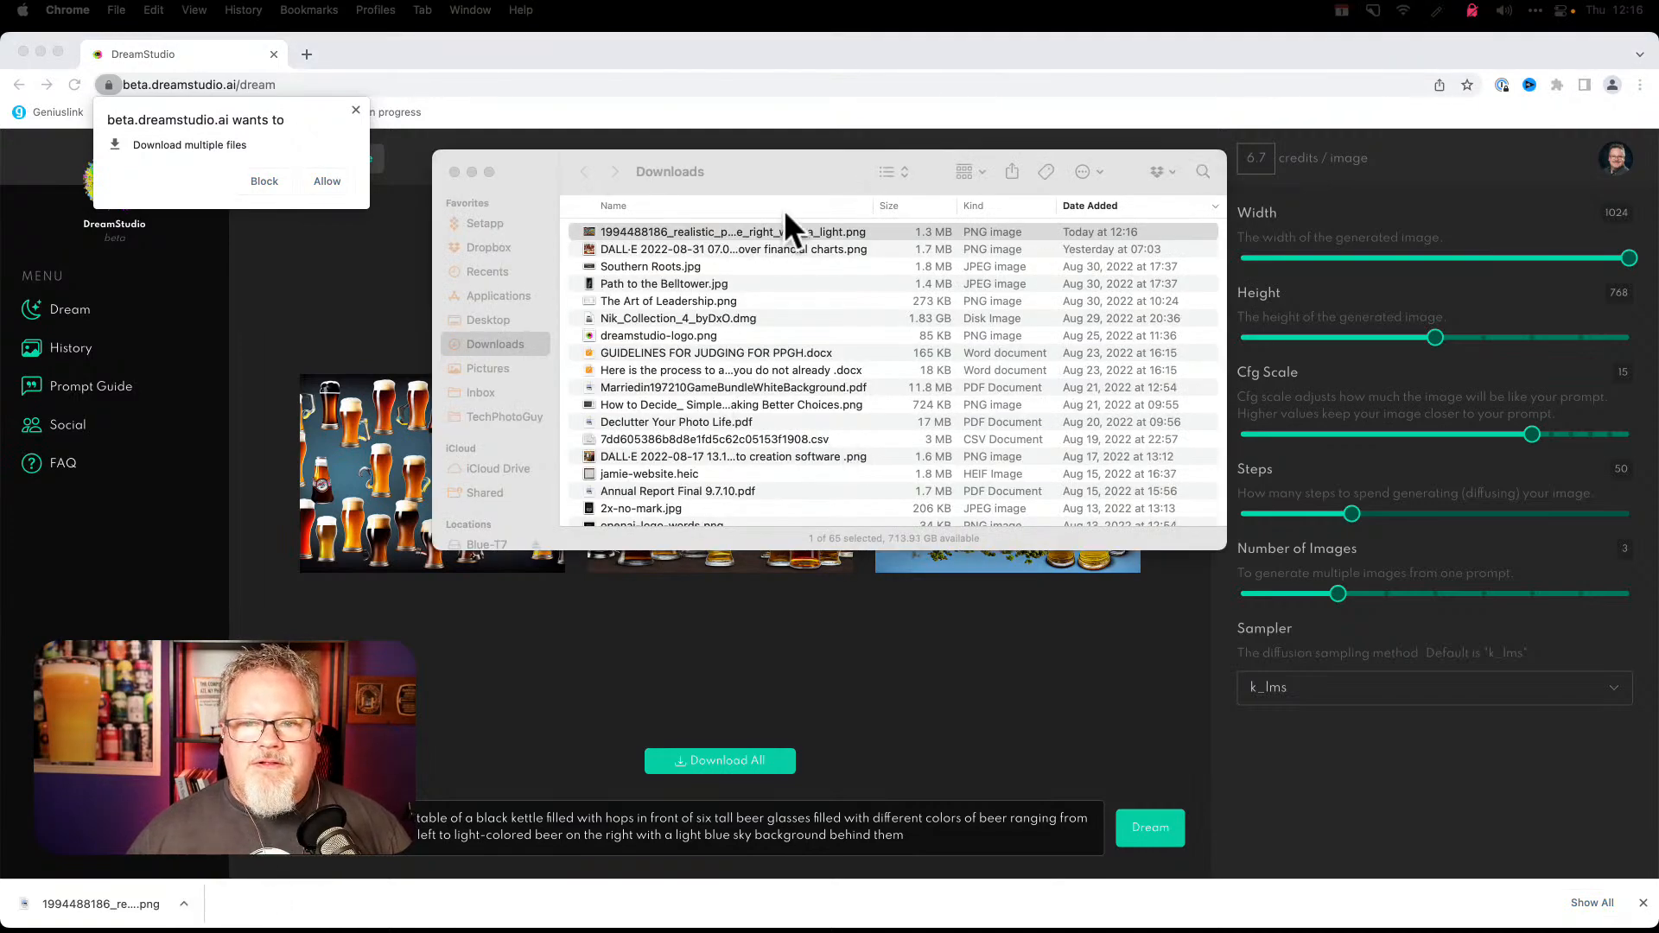
click(776, 226)
key(space)
key(space)
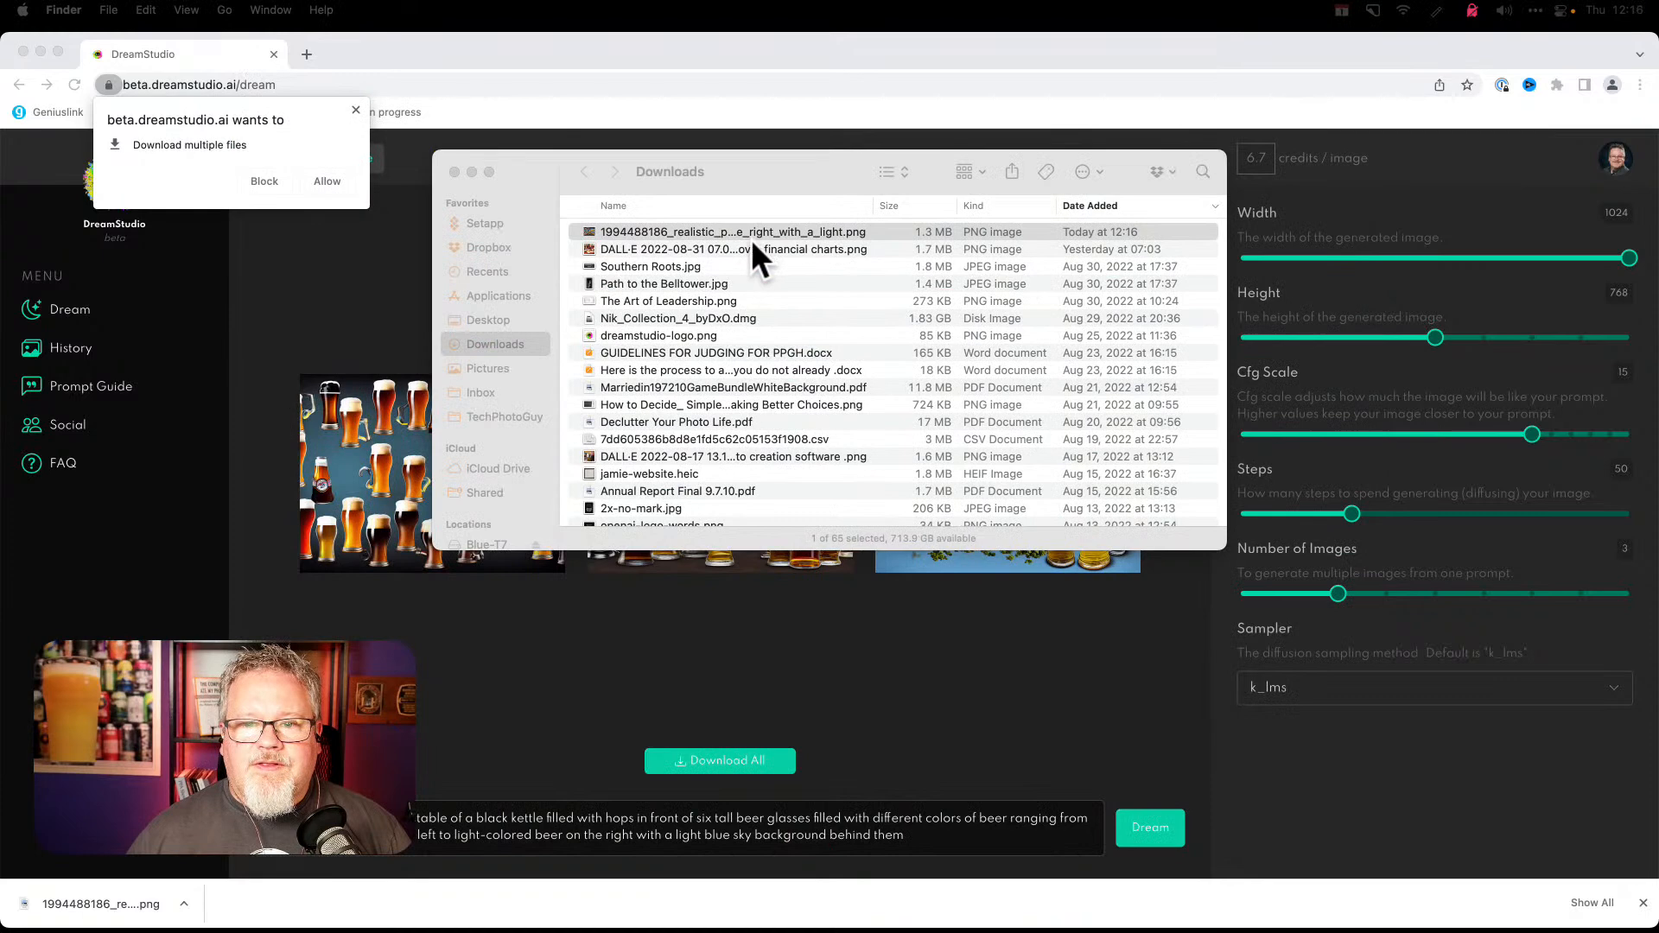
- Allow the site to download multiple files and select the three downloaded beer PNGs in Finder before closing its window
click(313, 180)
click(315, 179)
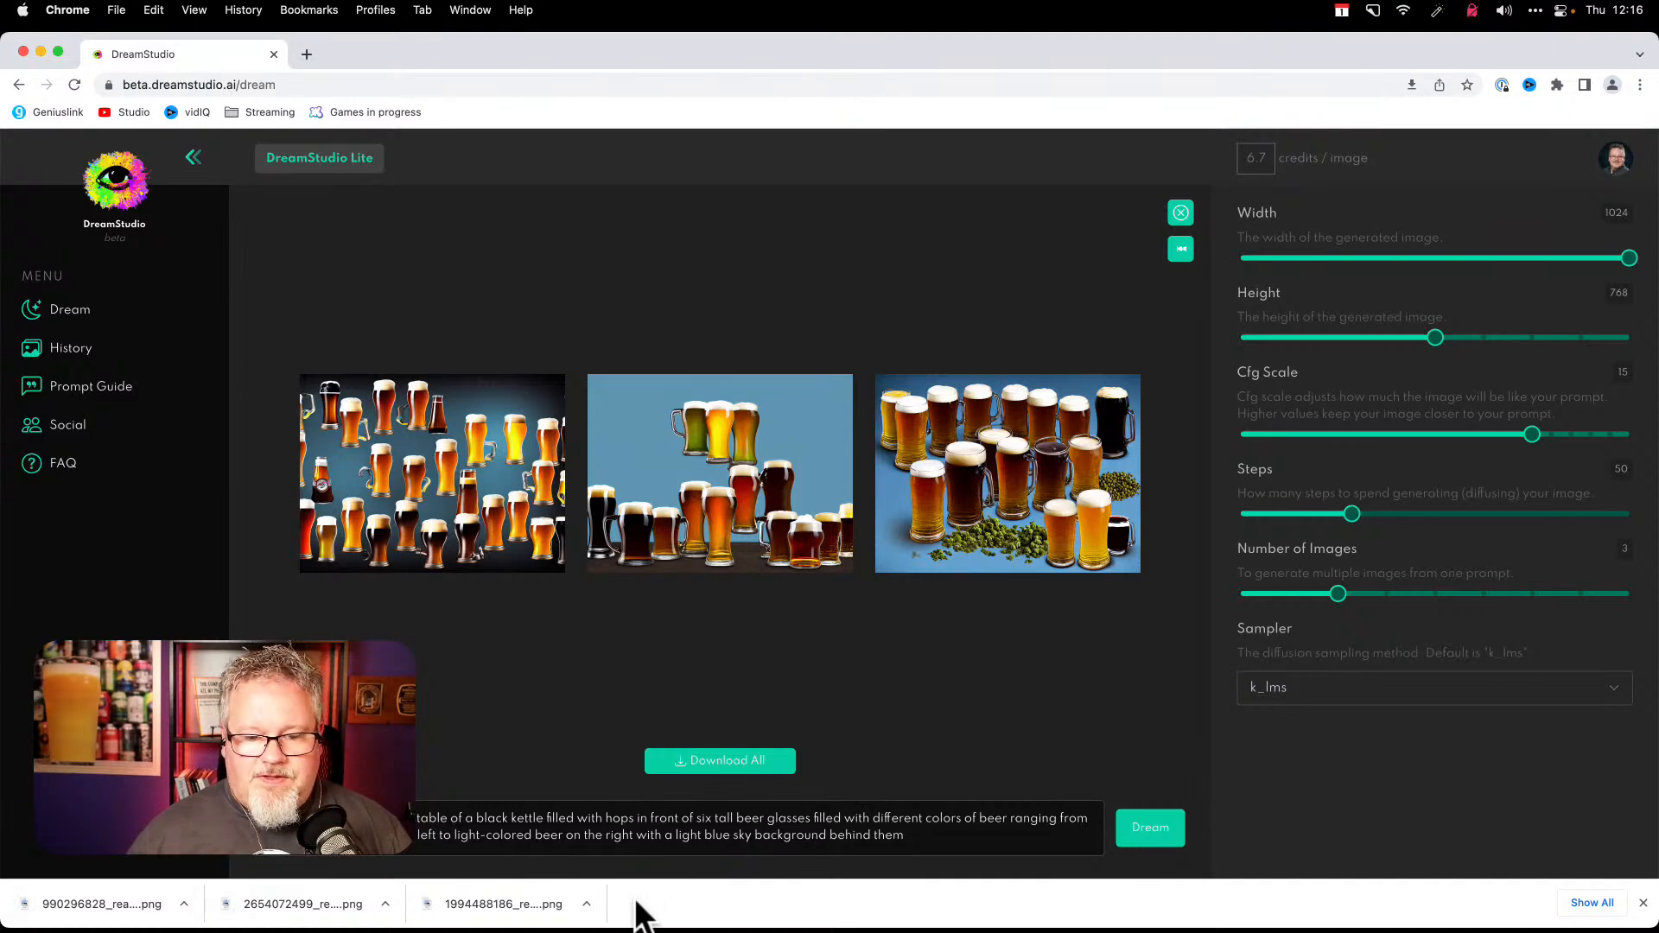
click(586, 904)
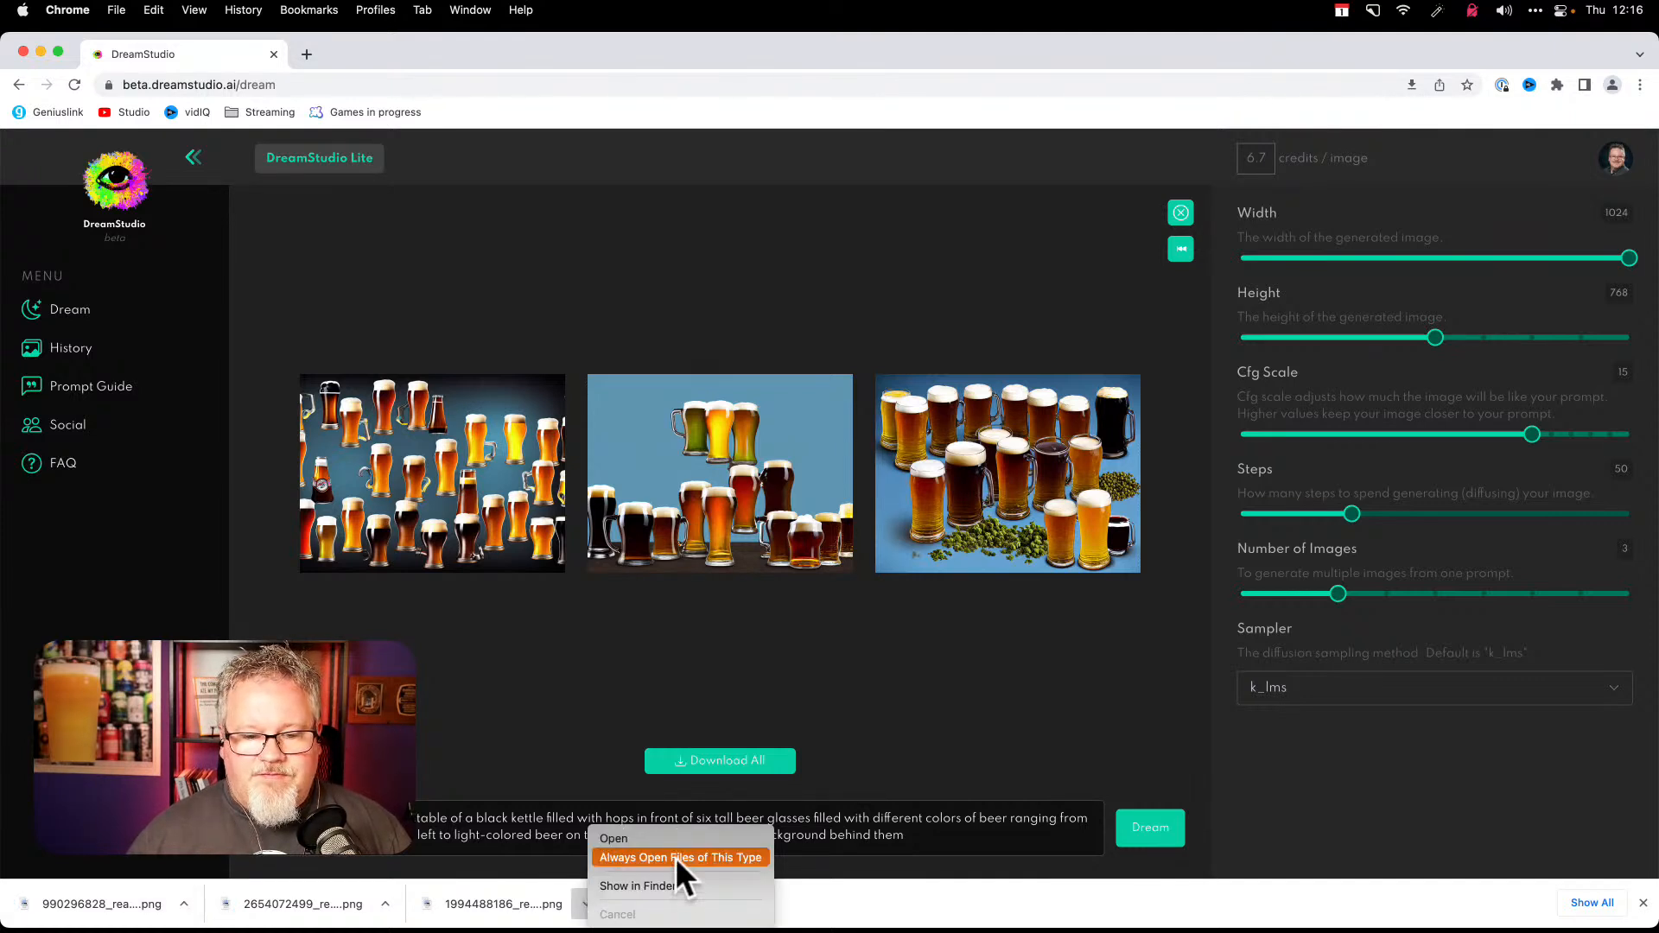
click(659, 885)
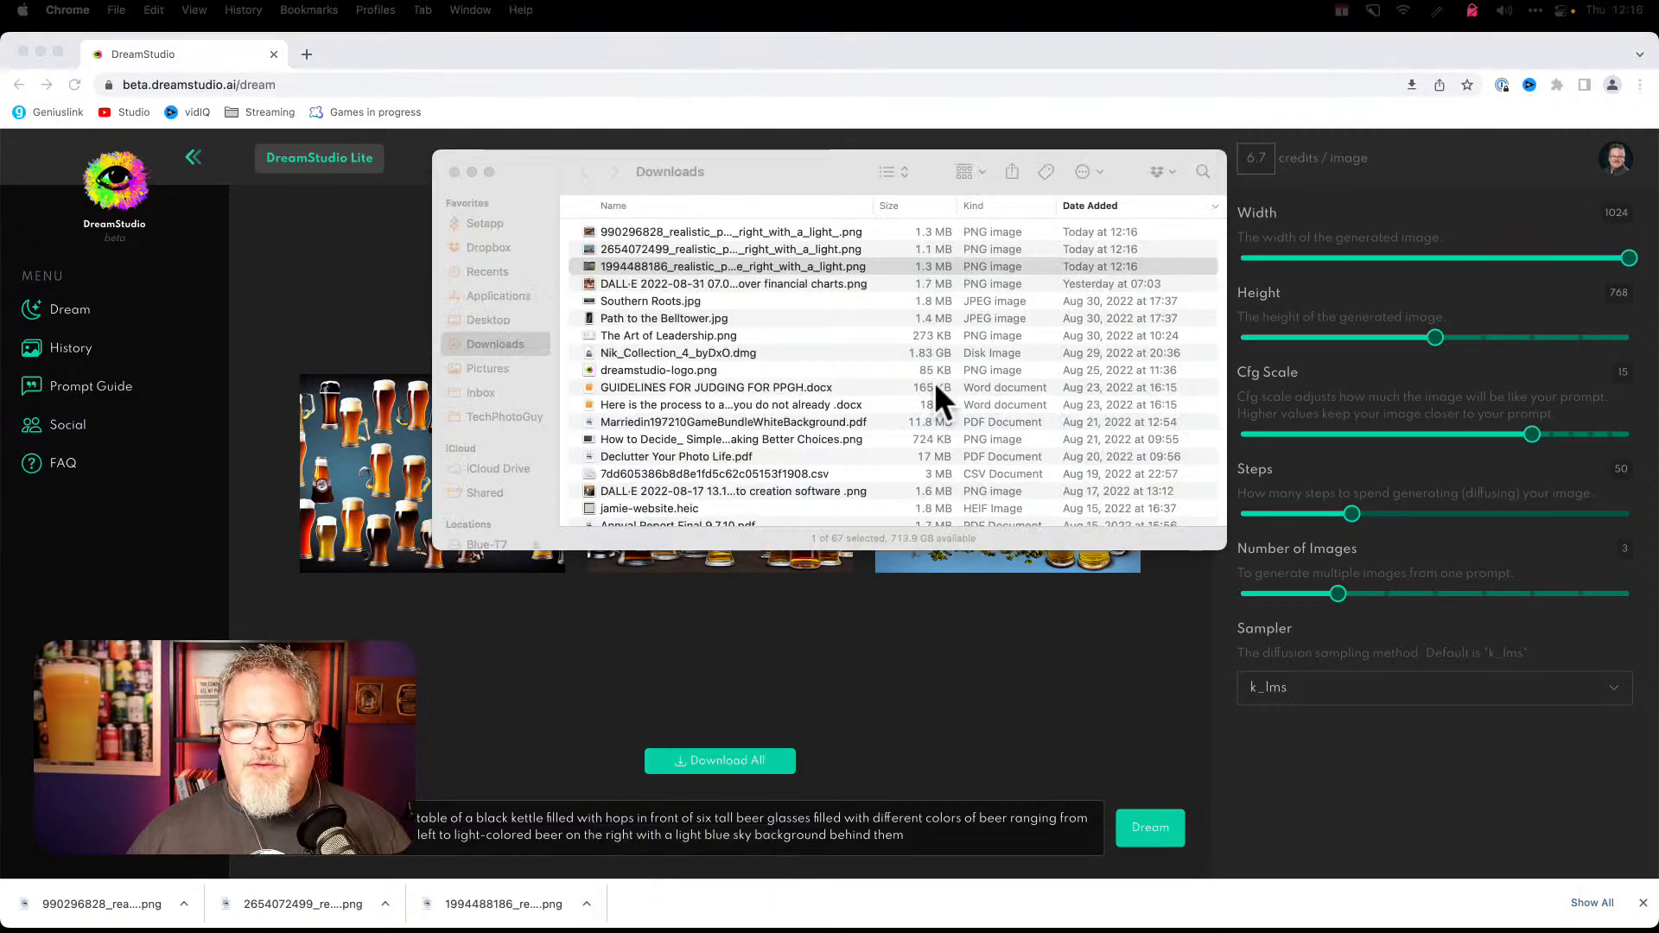
shift+click(598, 232)
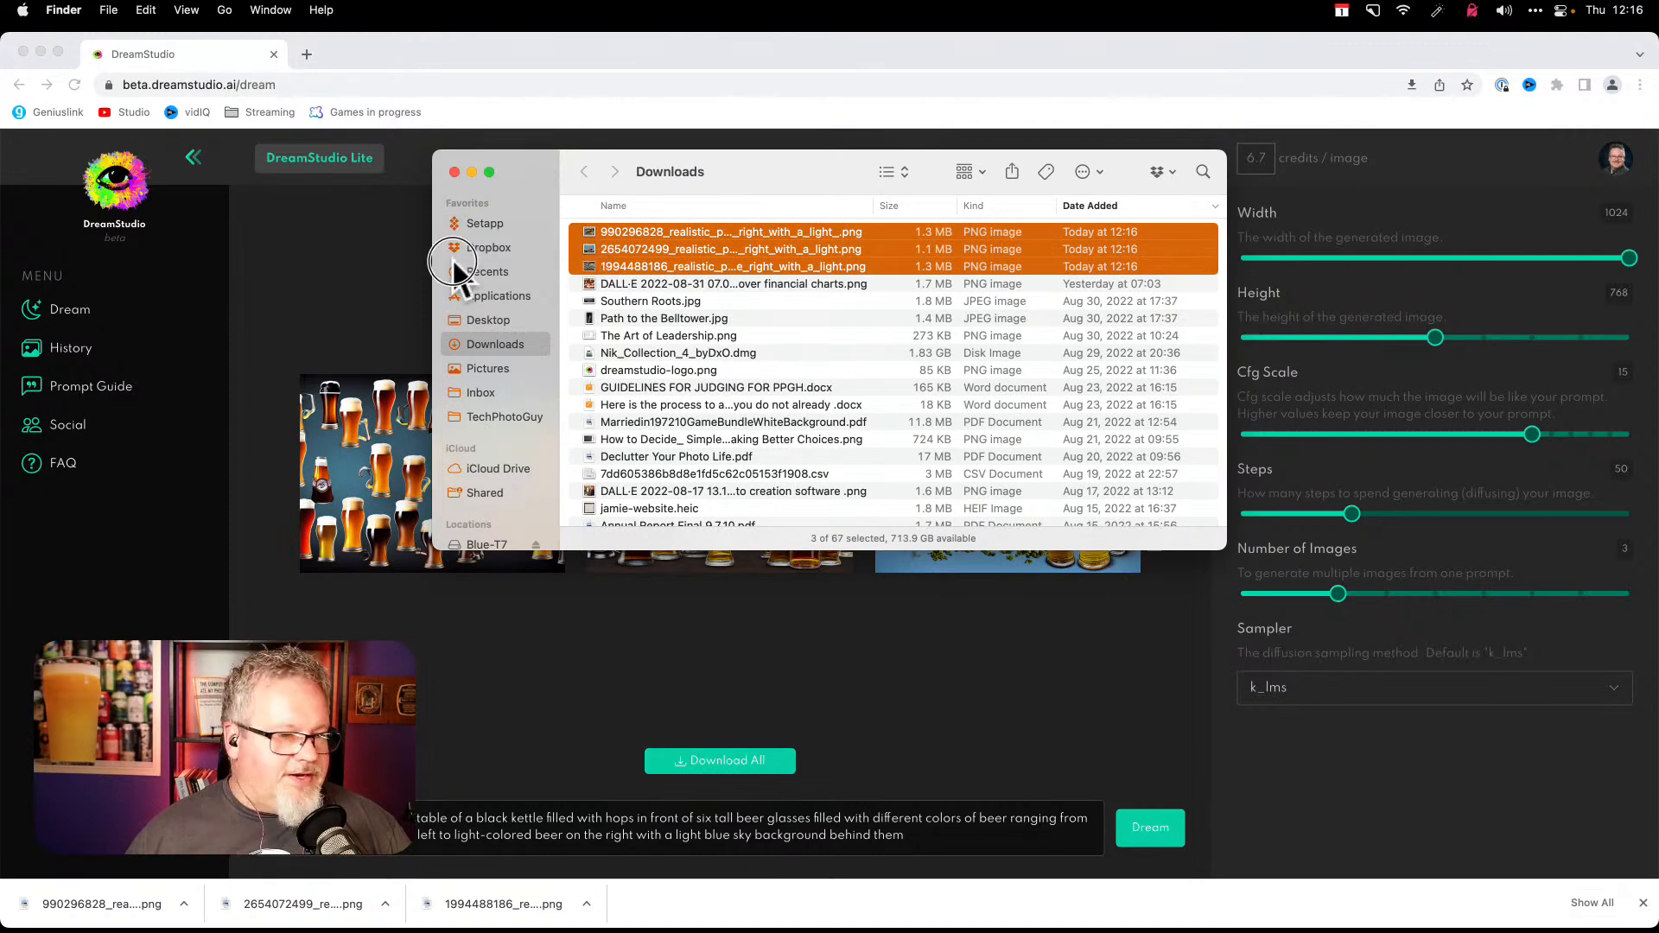
click(454, 171)
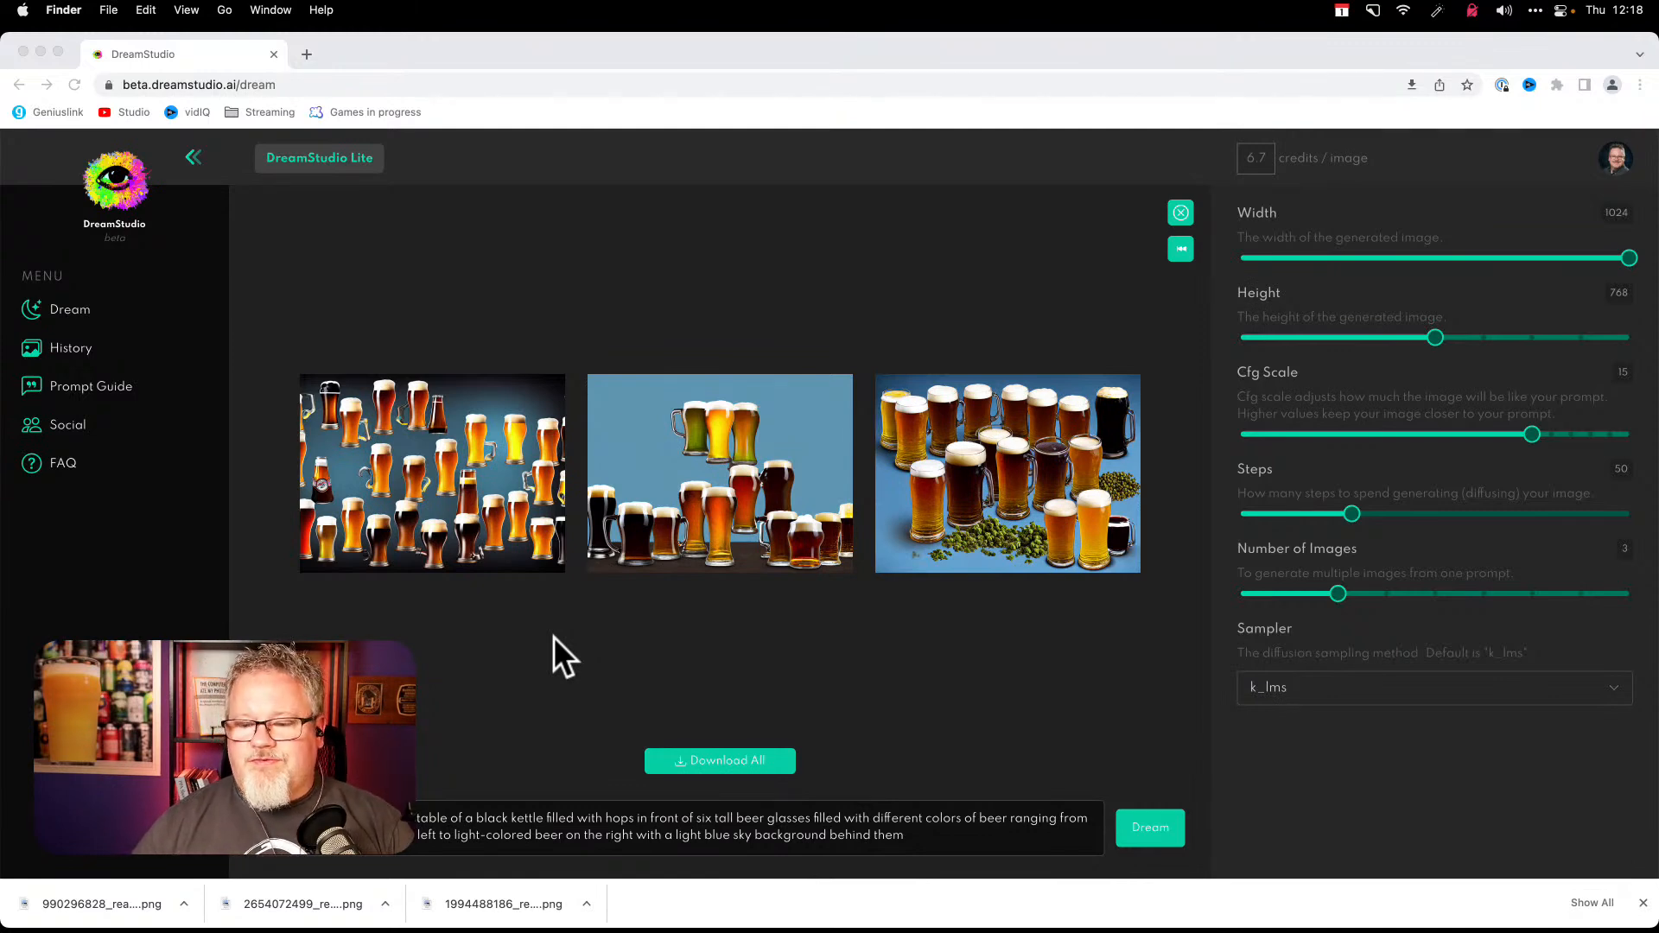
- Replace the beer prompt with "realistic photo of a middle-aged white man with a gray goatee"
click(1180, 215)
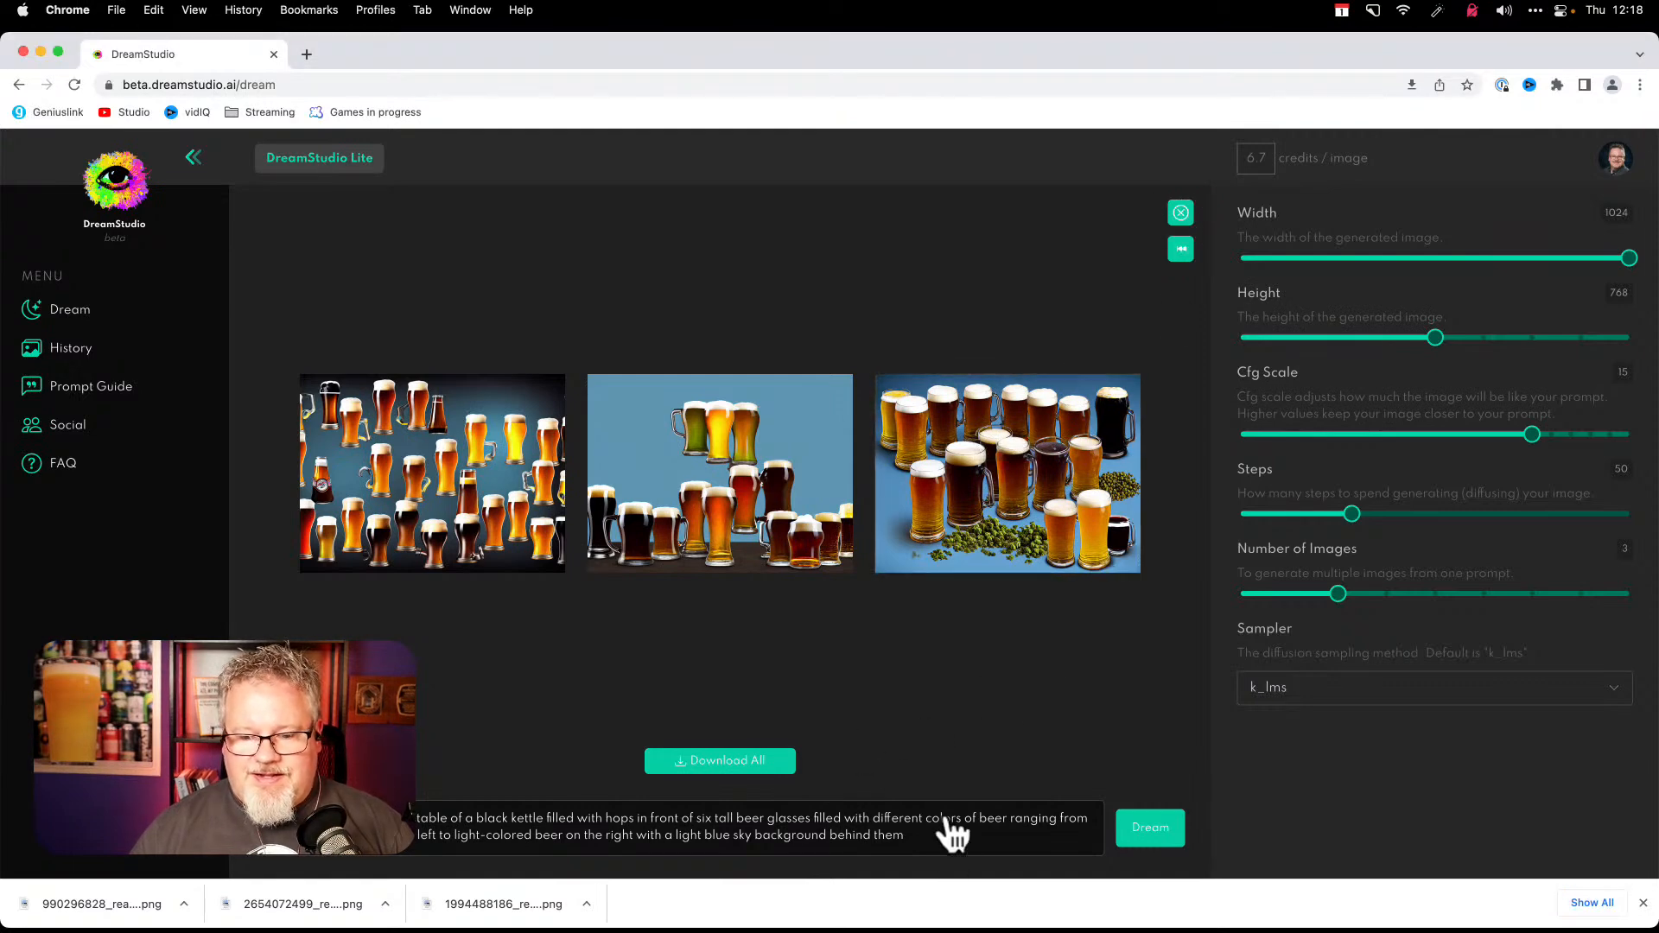
drag(918, 843, 718, 778)
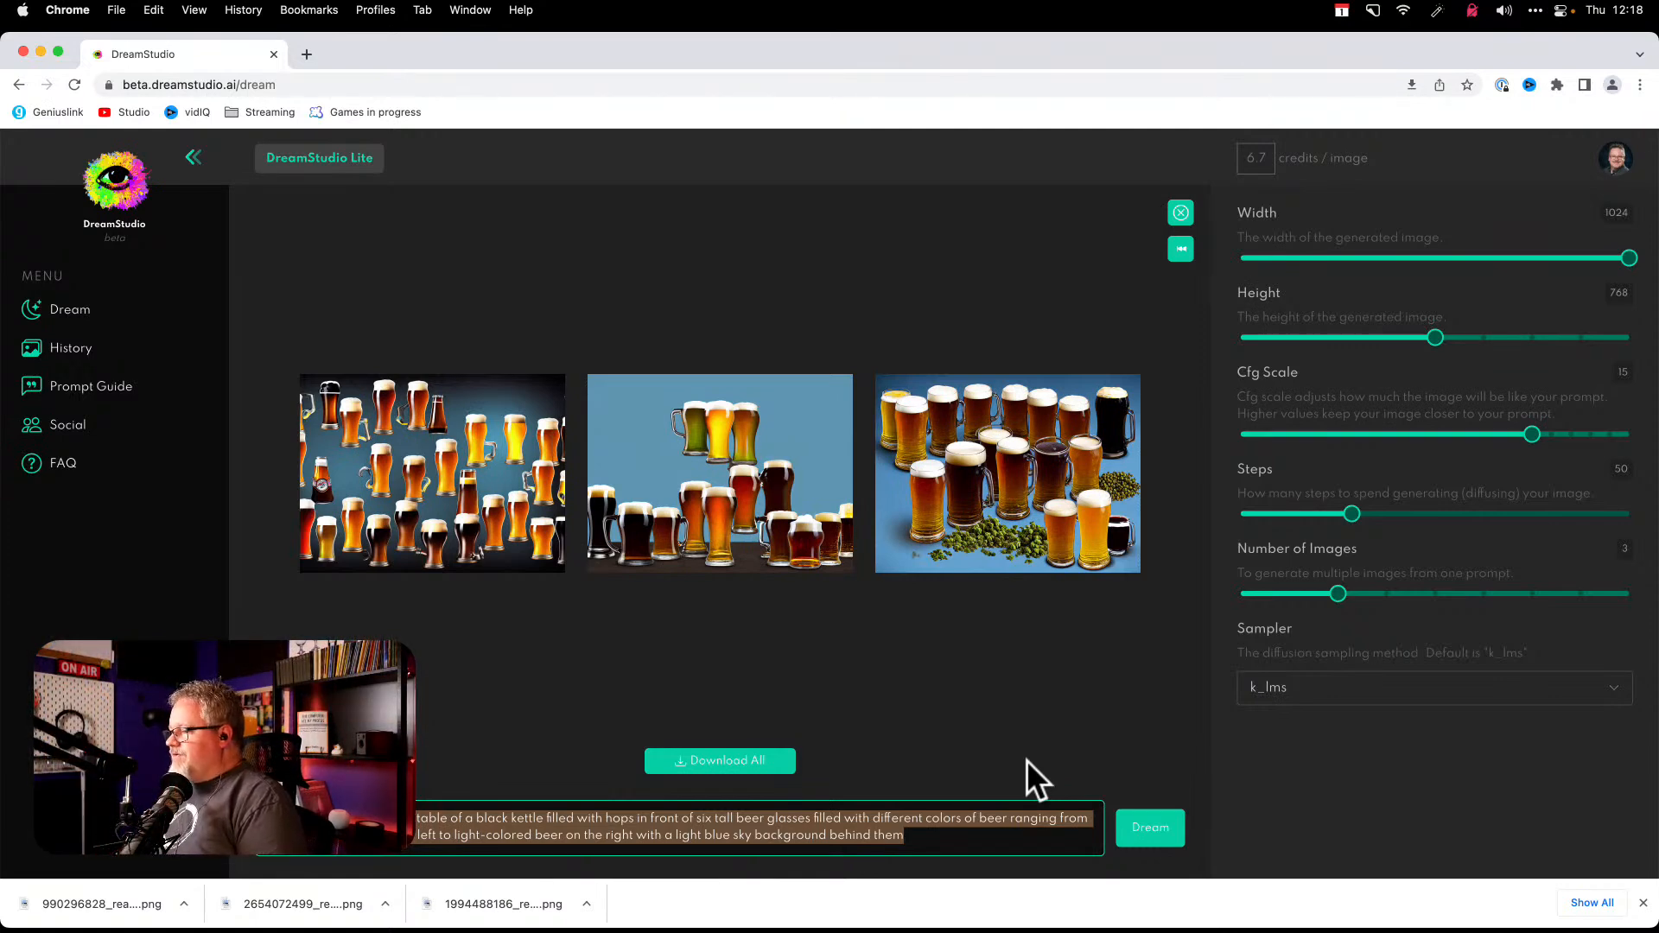
click(912, 843)
drag(941, 843, 368, 855)
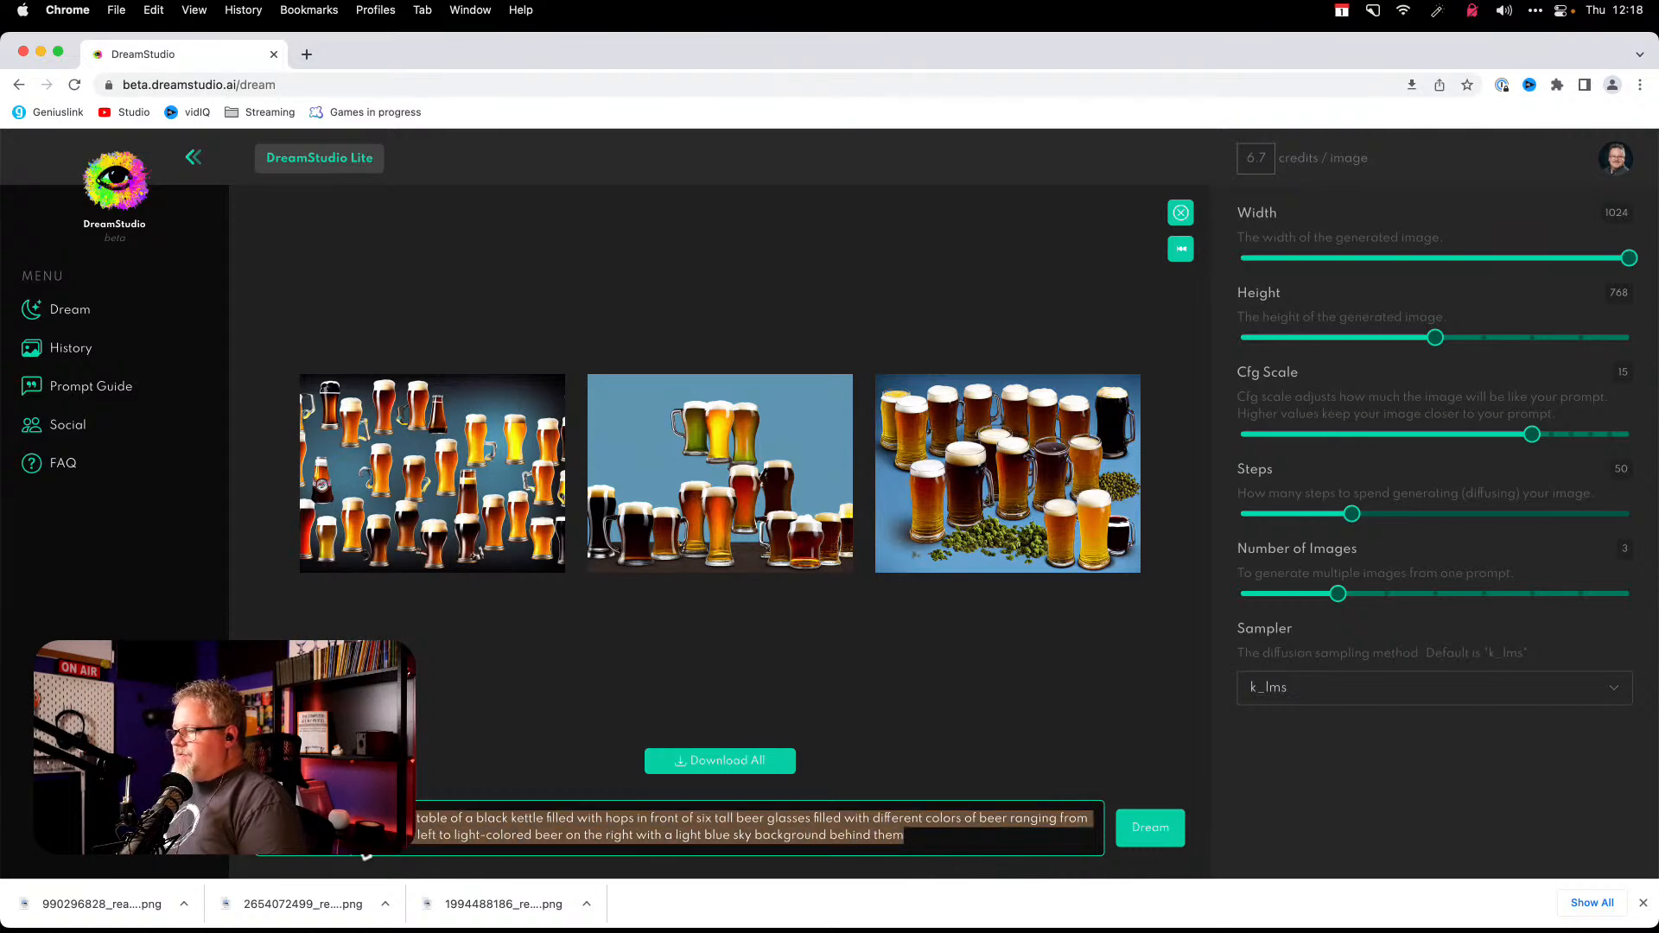
key(BackSpace)
text(-aged white man)
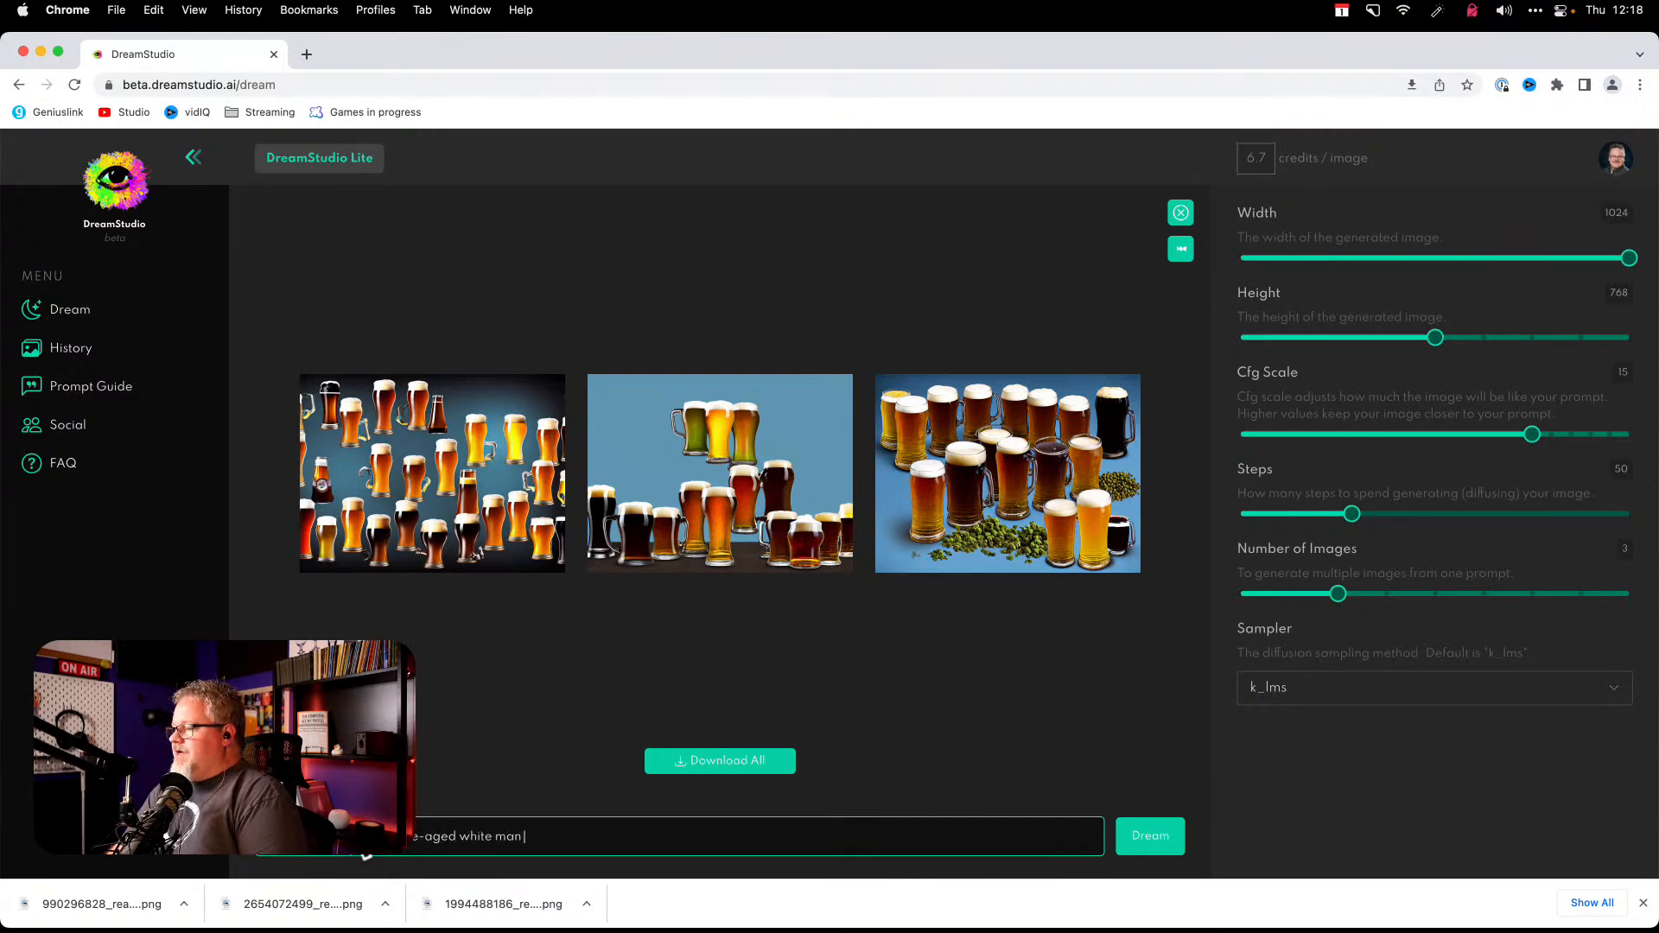
text( with a g)
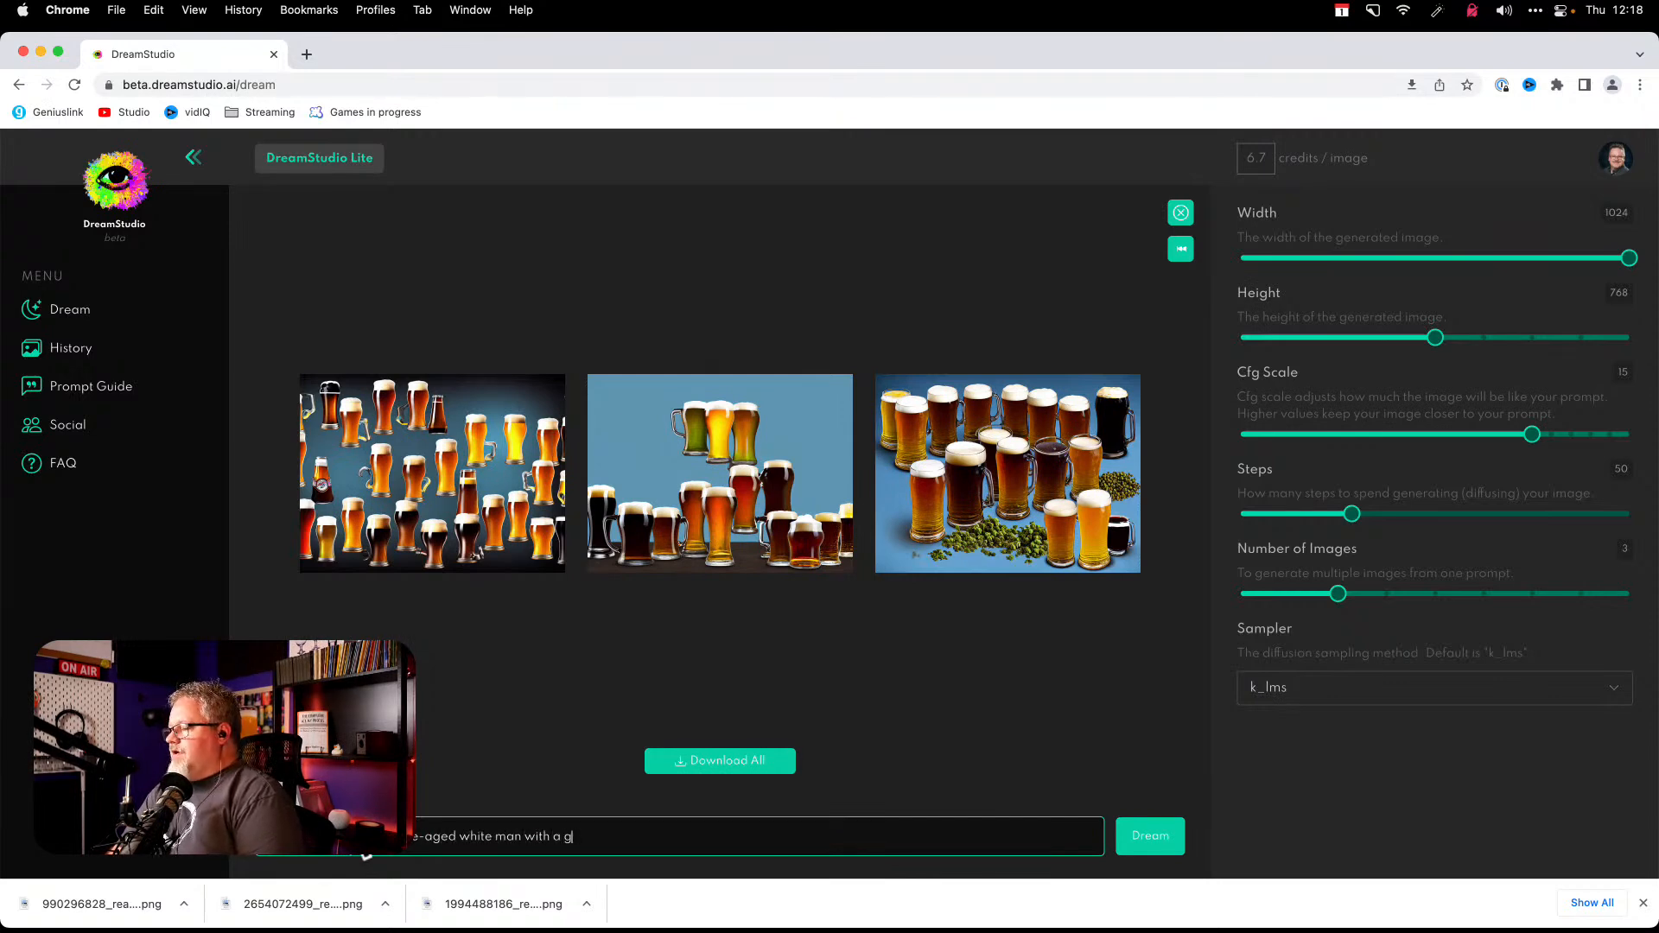
text(ray goatee s)
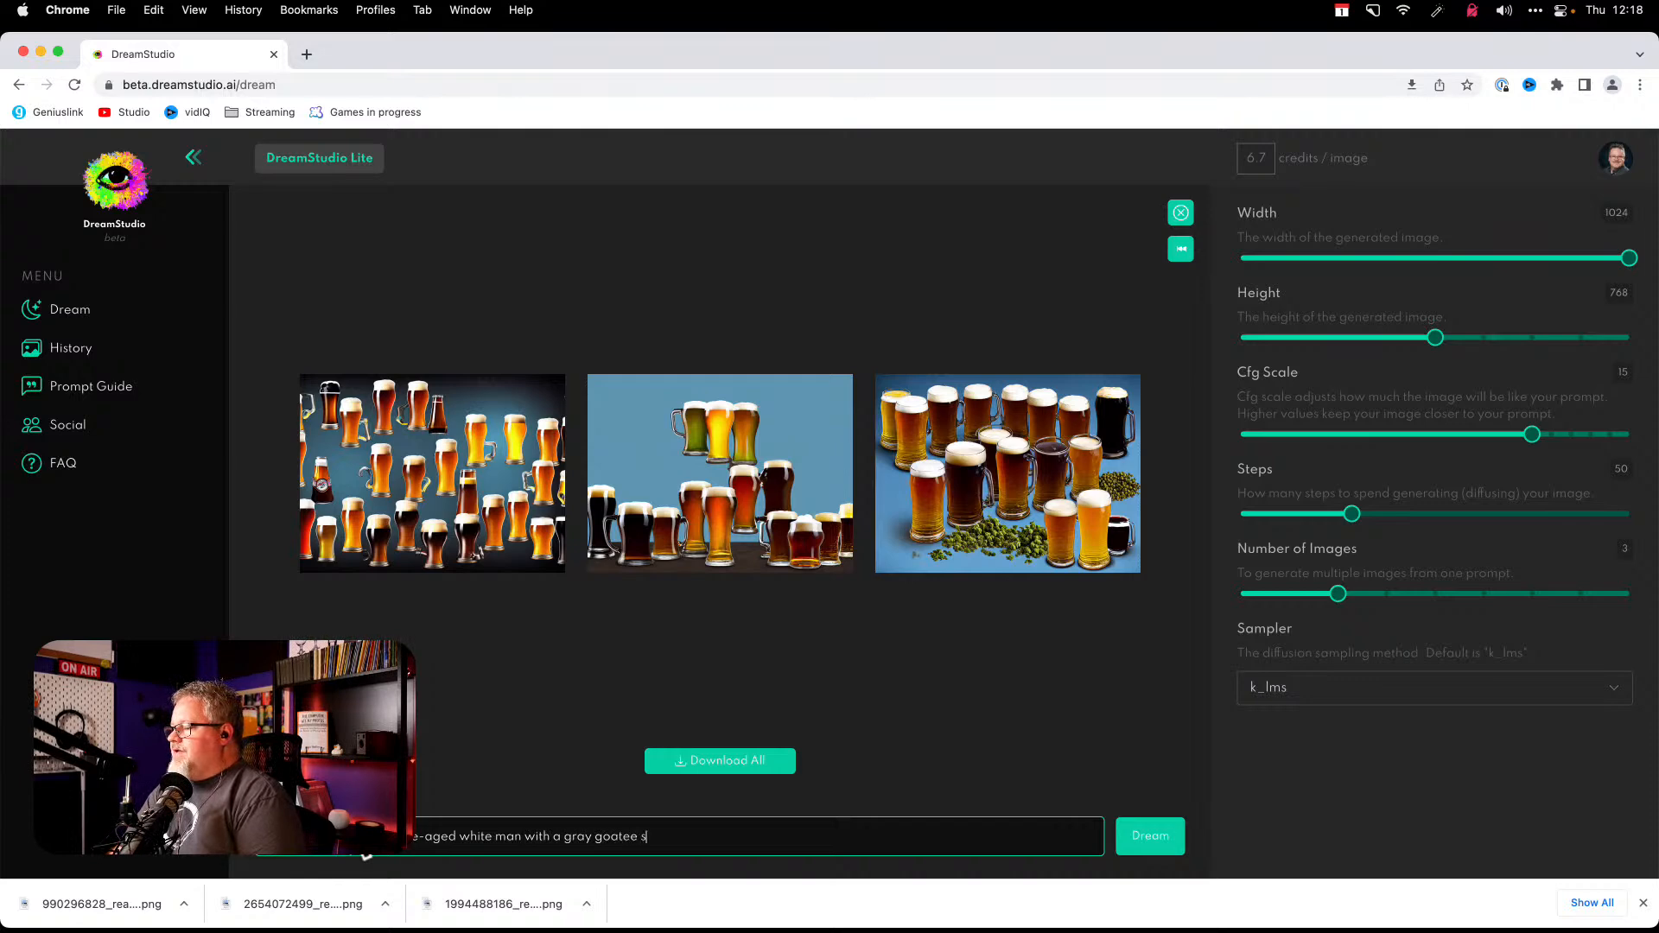
- Extend the prompt with "sitting at a computer using photo generation software as he talks into a microphone"
text(itting at a comput)
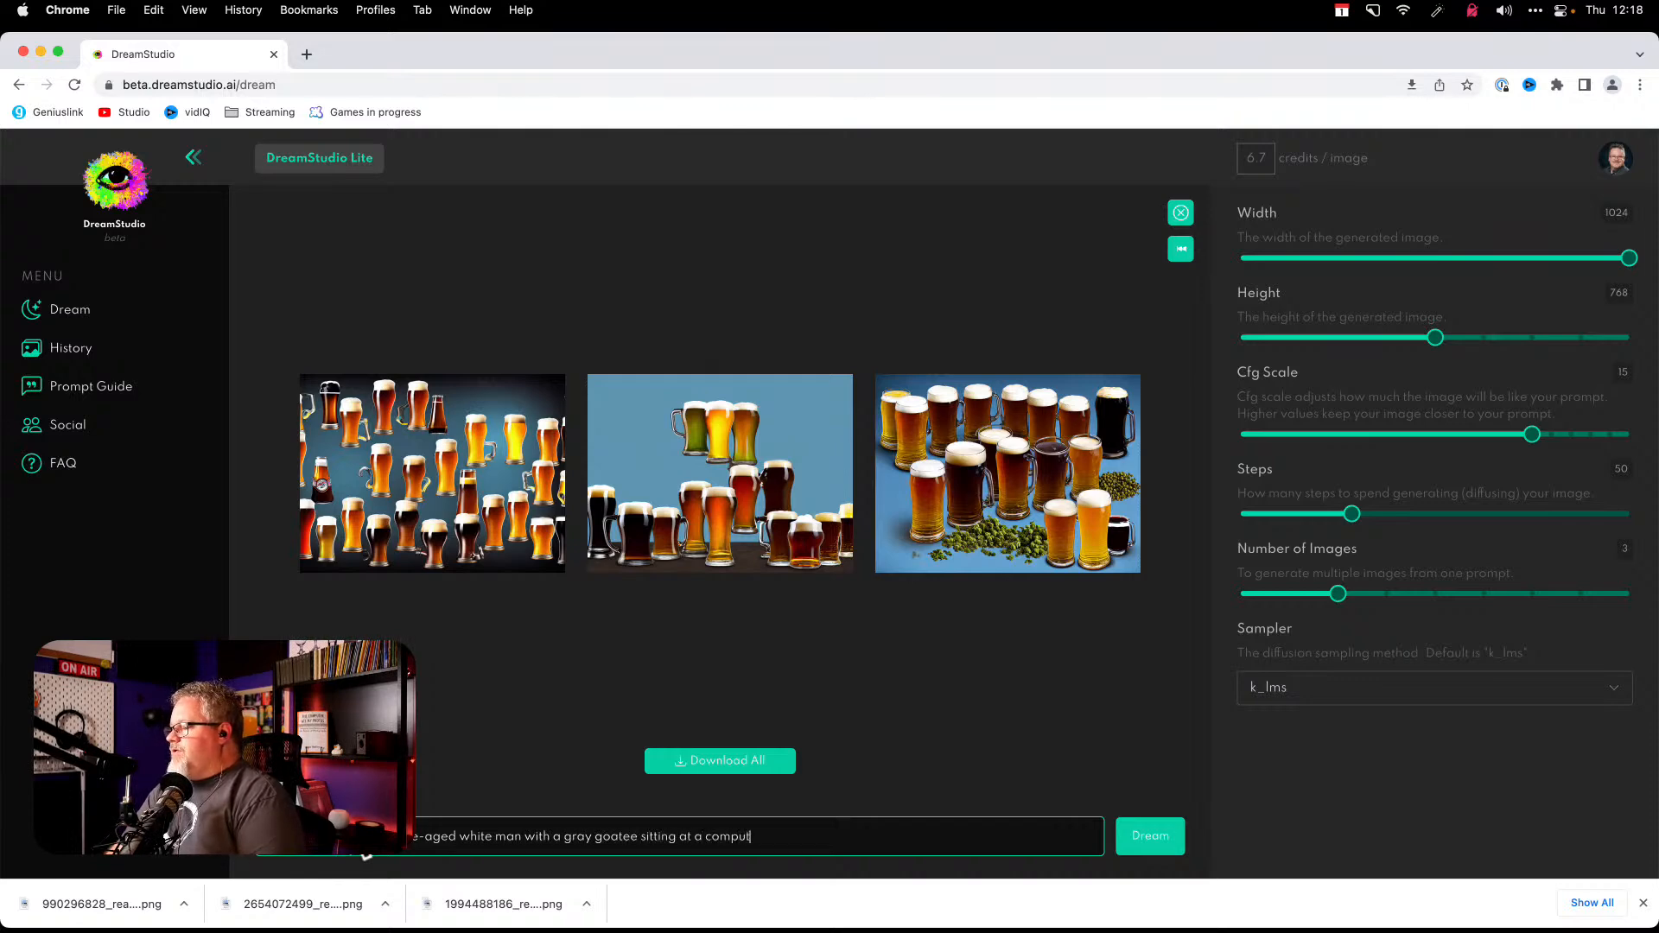
text(er using)
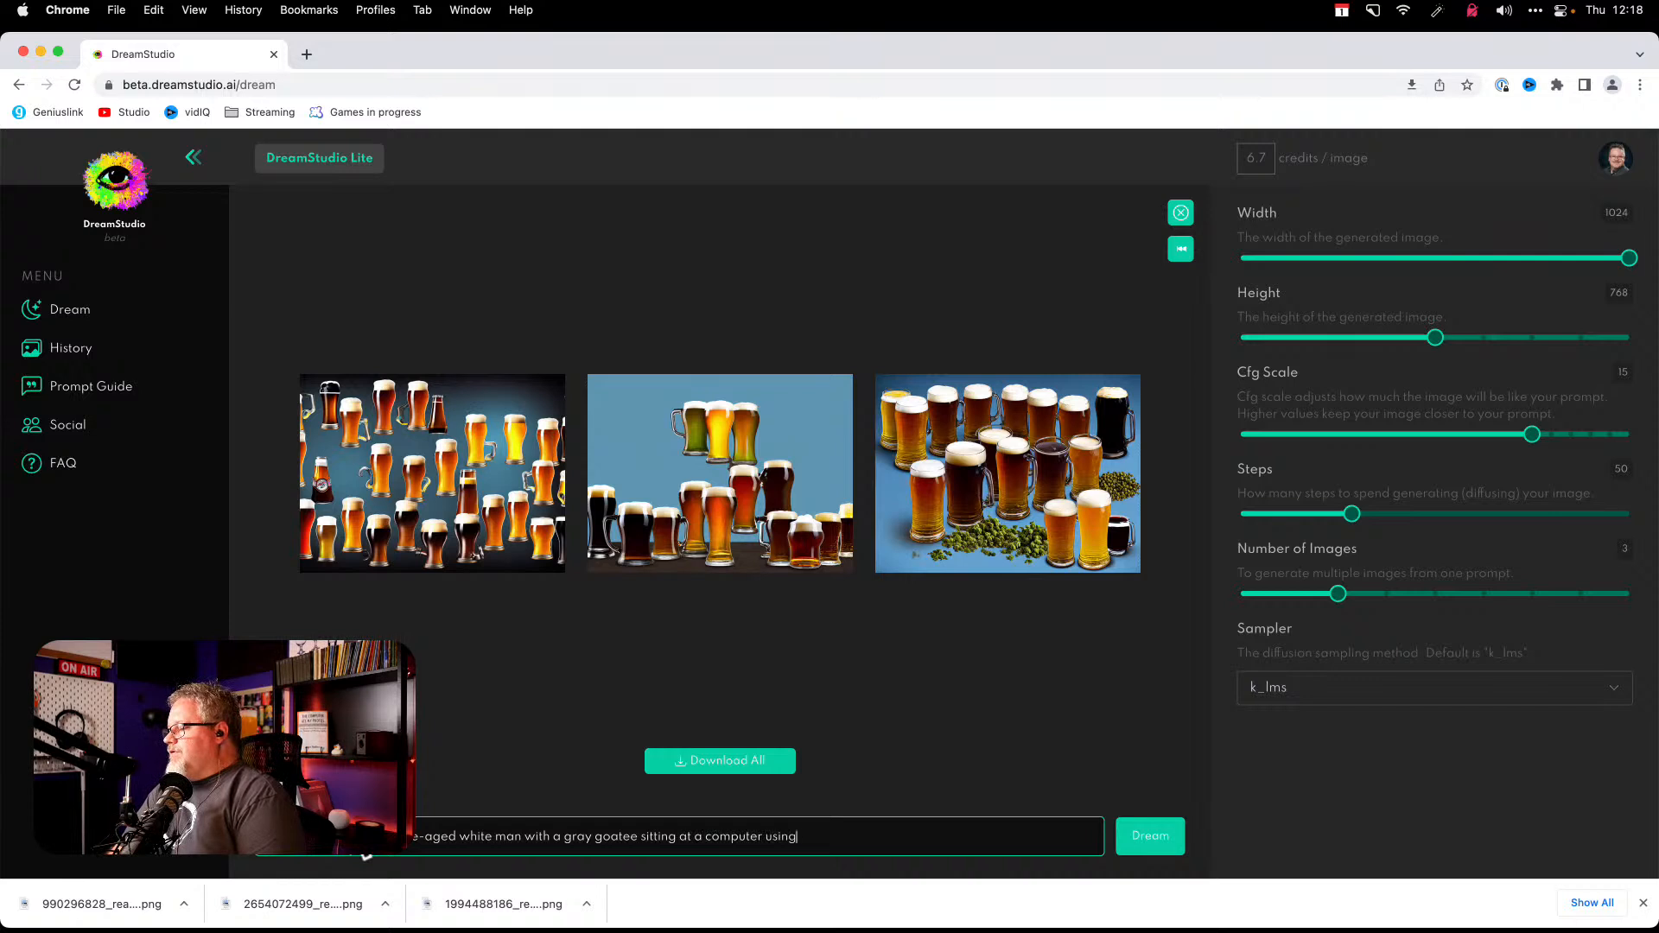
text( photo generation s)
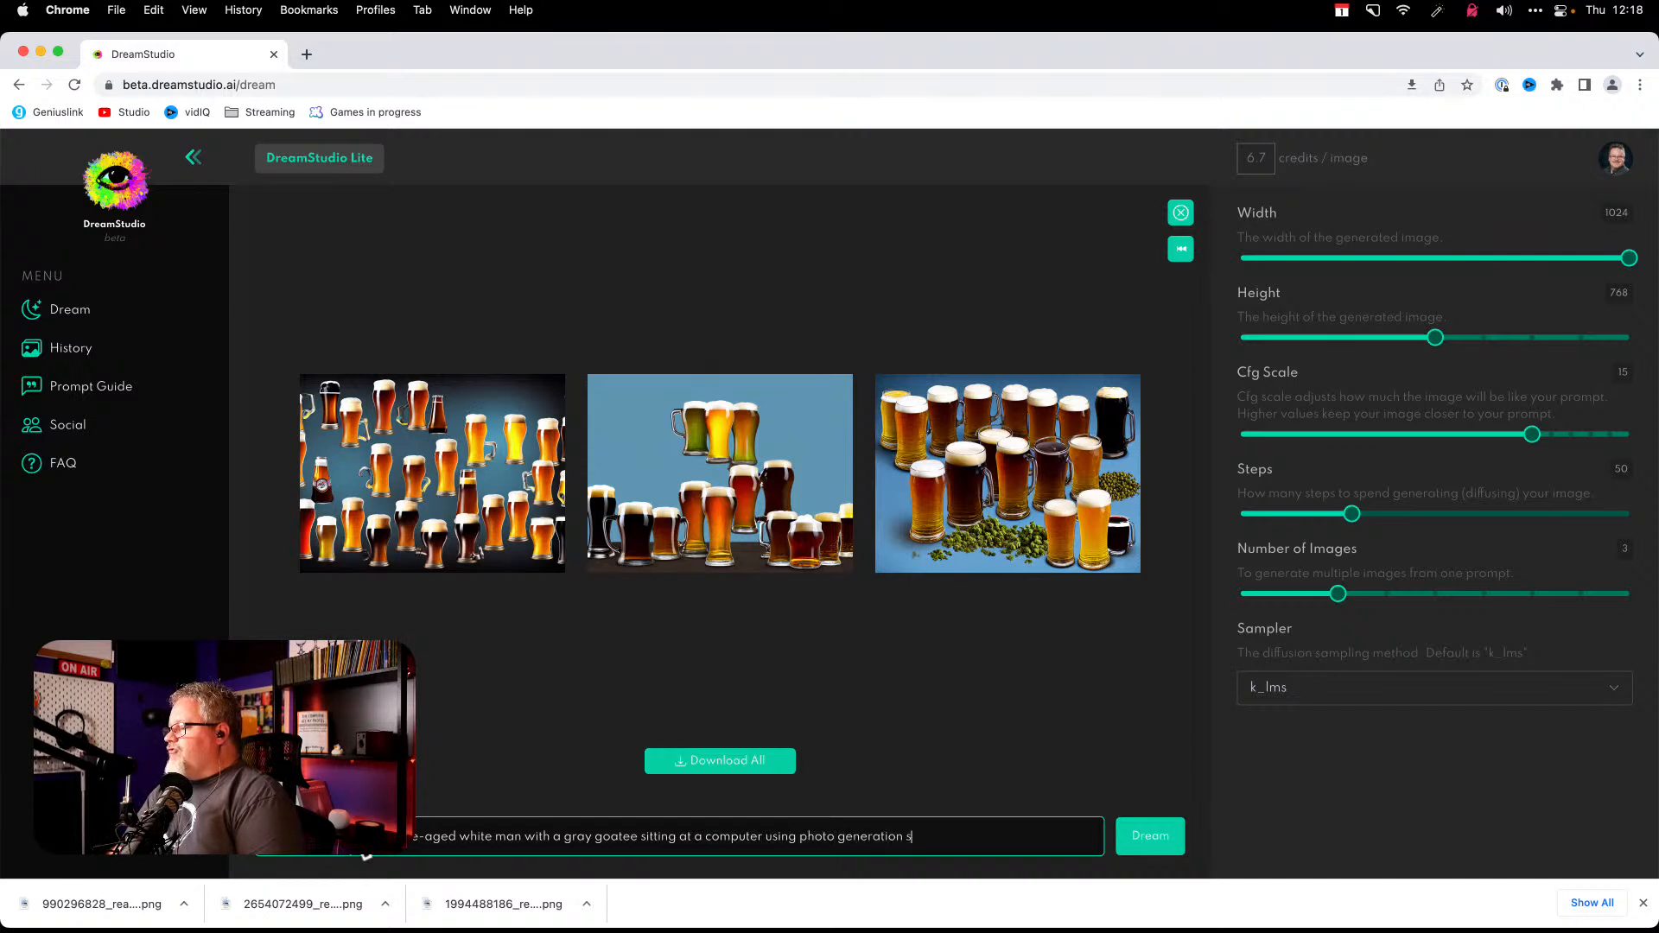
text(oftware as)
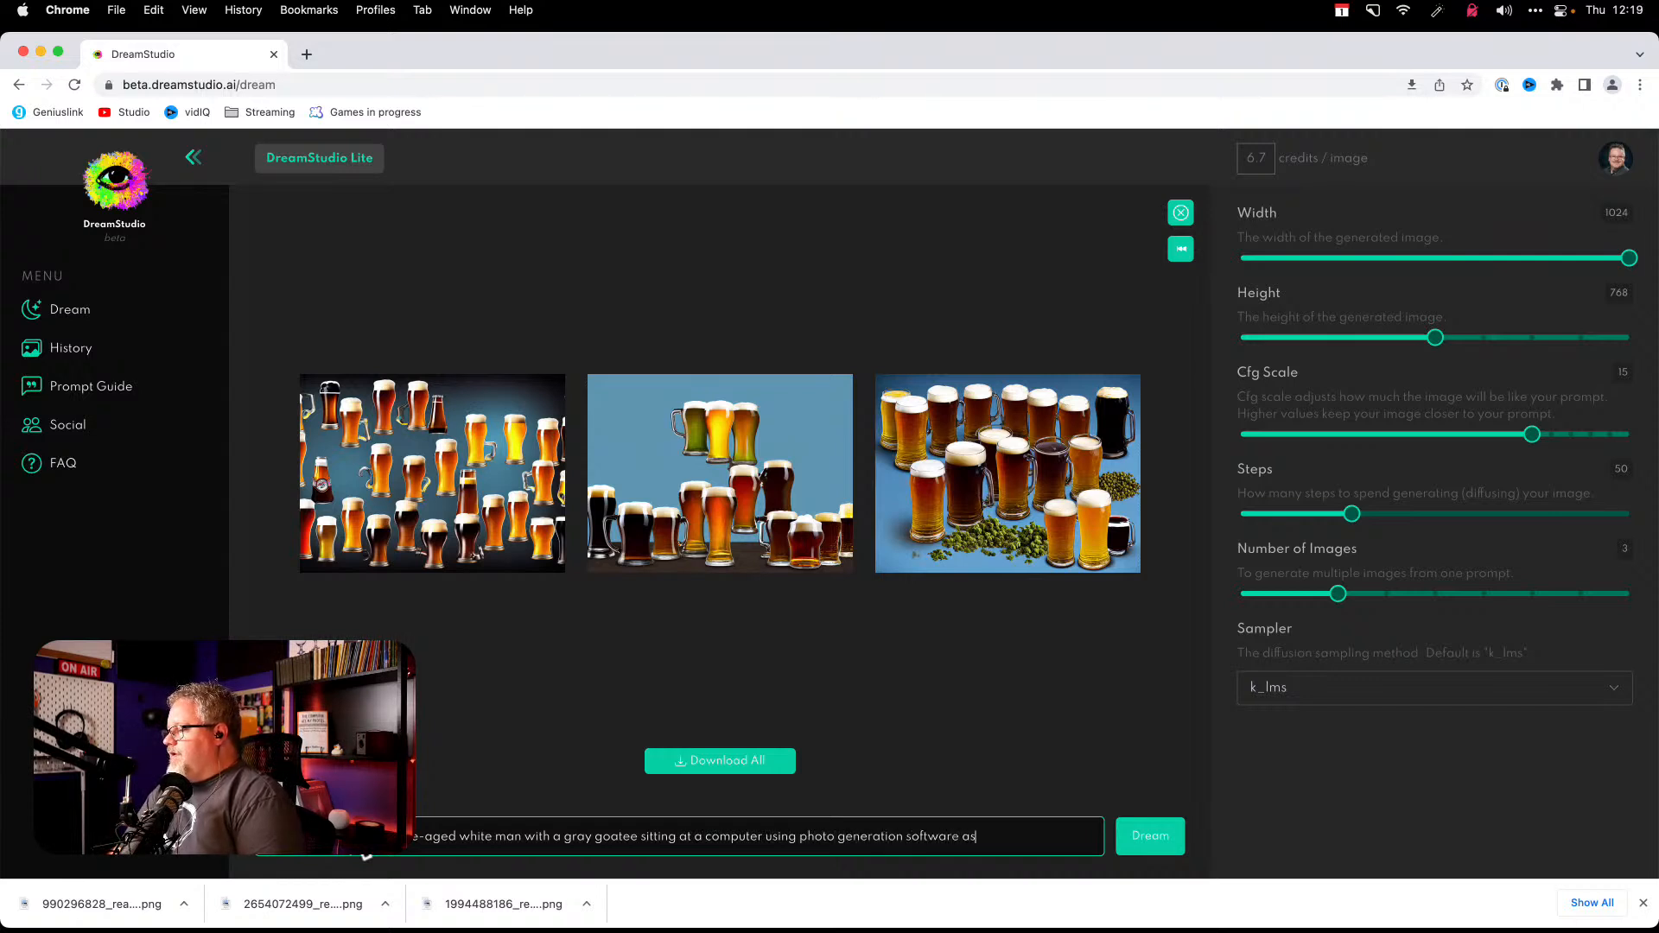
text( he talks i)
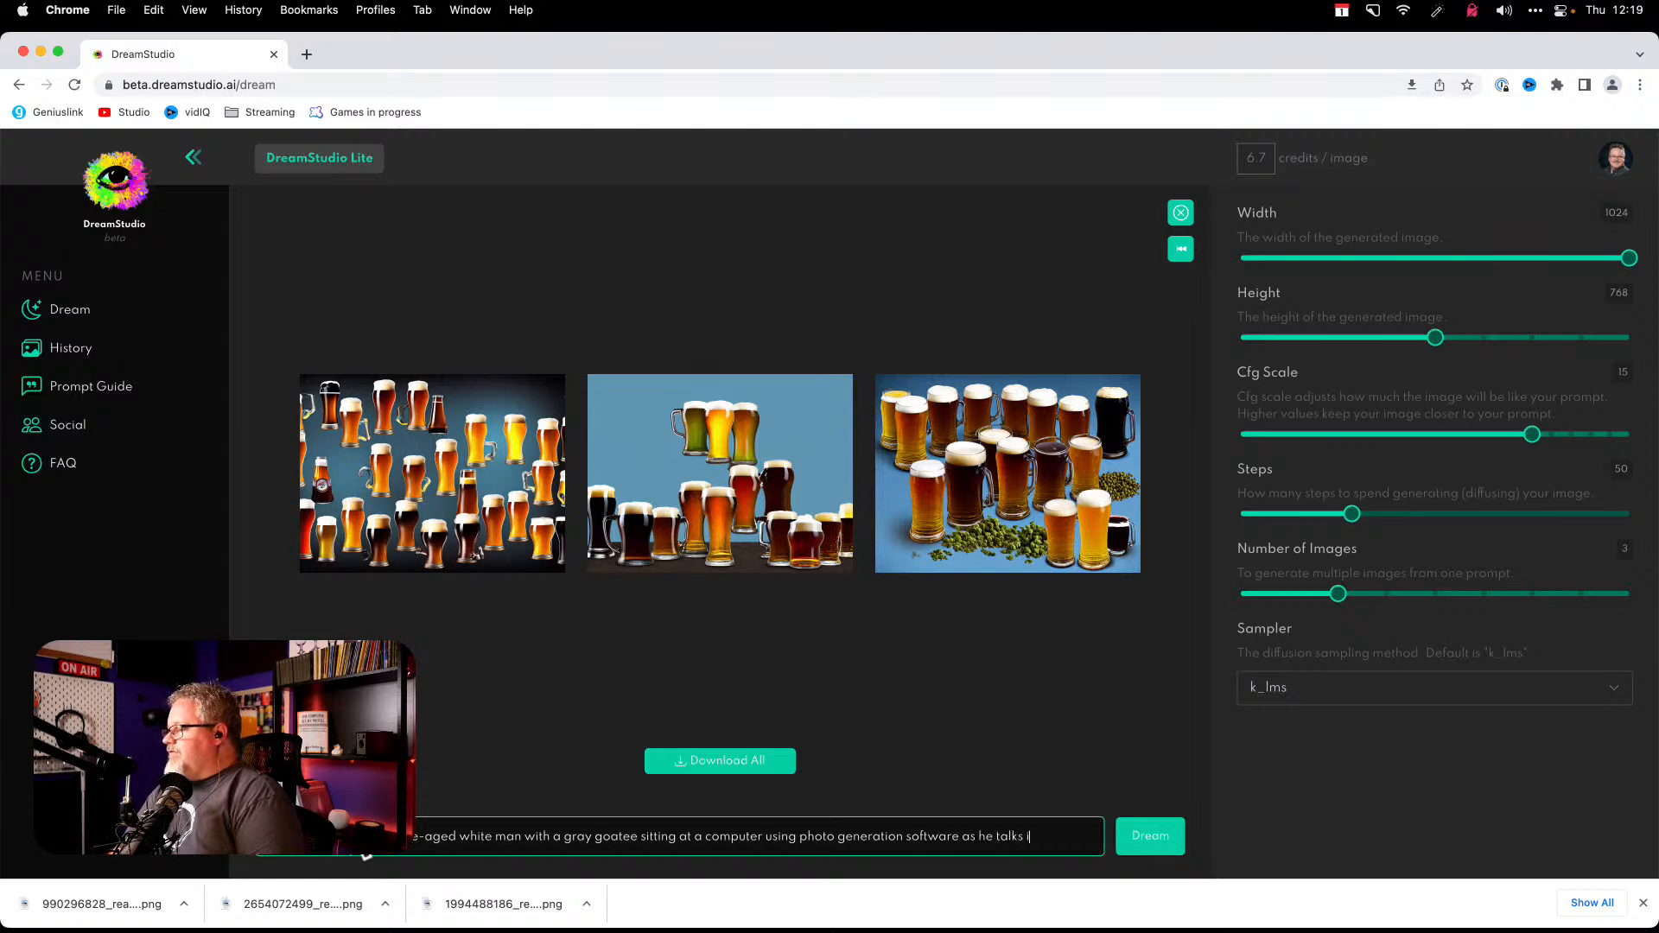
text(nto a micor)
key(BackSpace)
key(BackSpace)
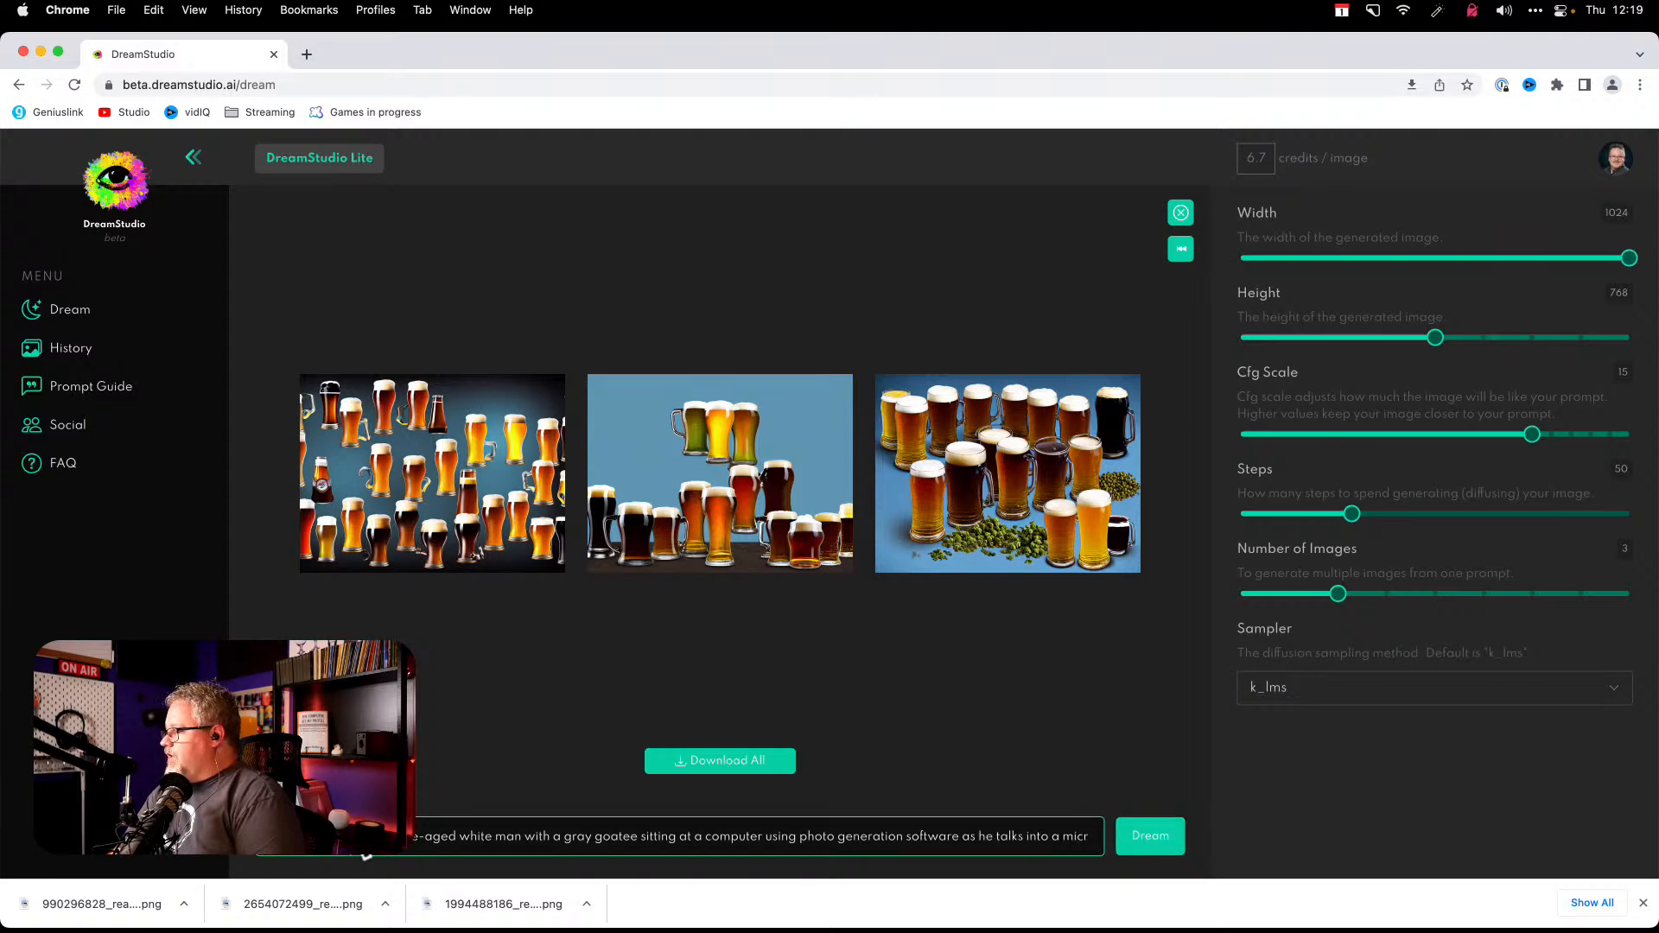
text(roph)
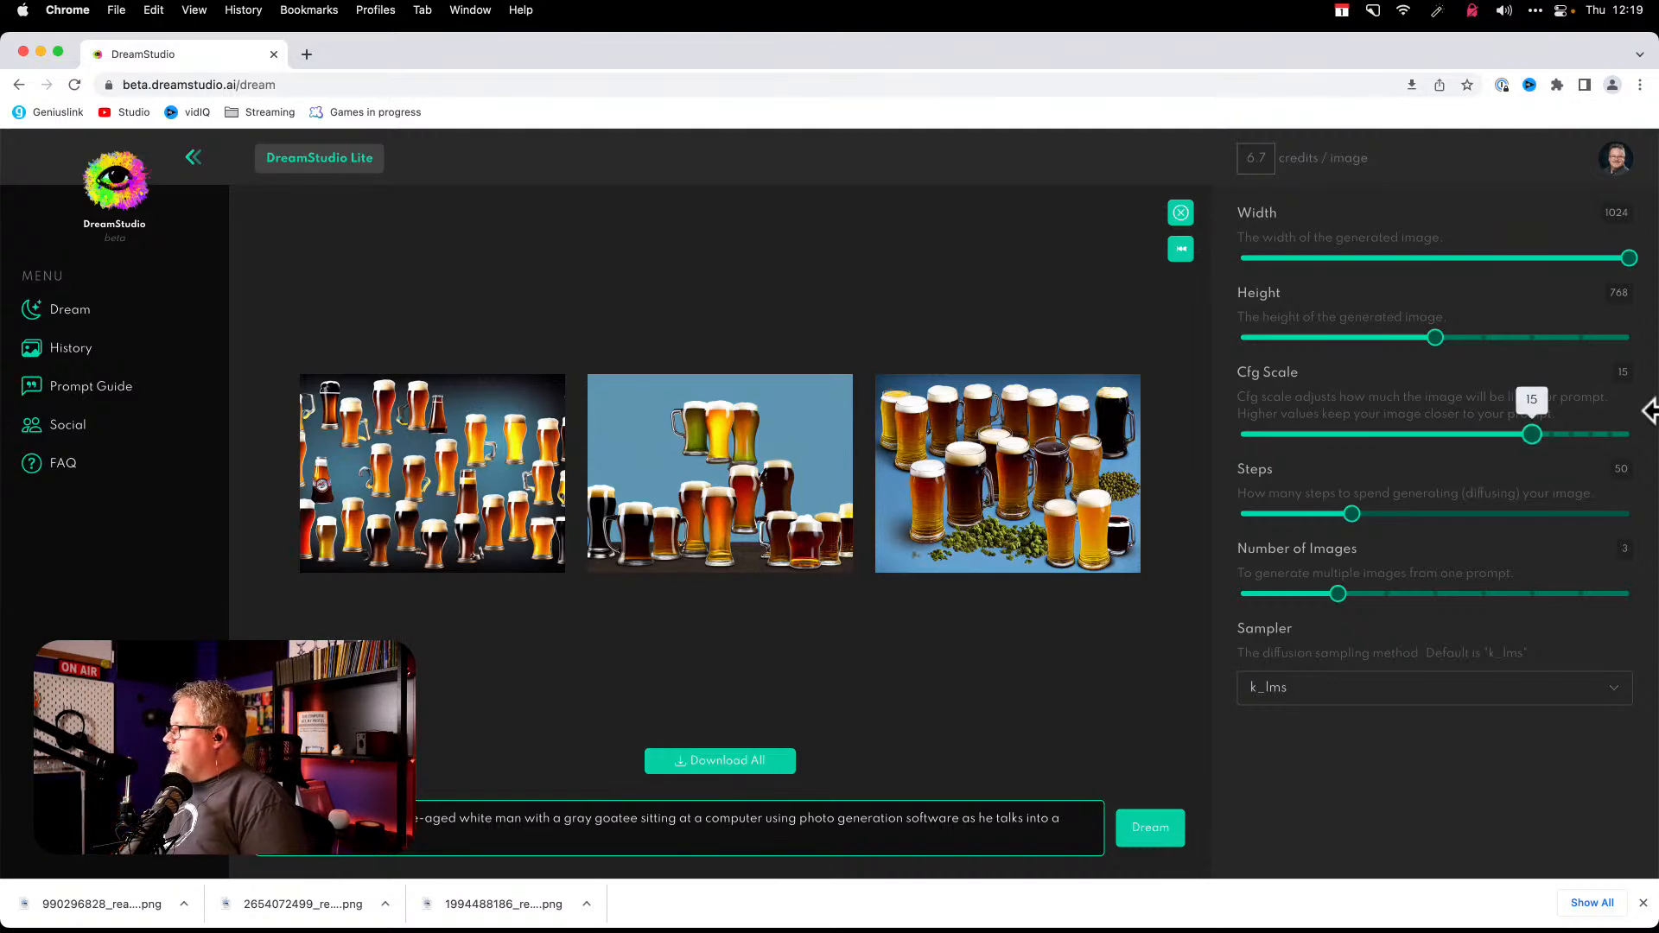
- Set the Height to 896 and the Number of Images to 2, and generate the images of the man
click(1531, 337)
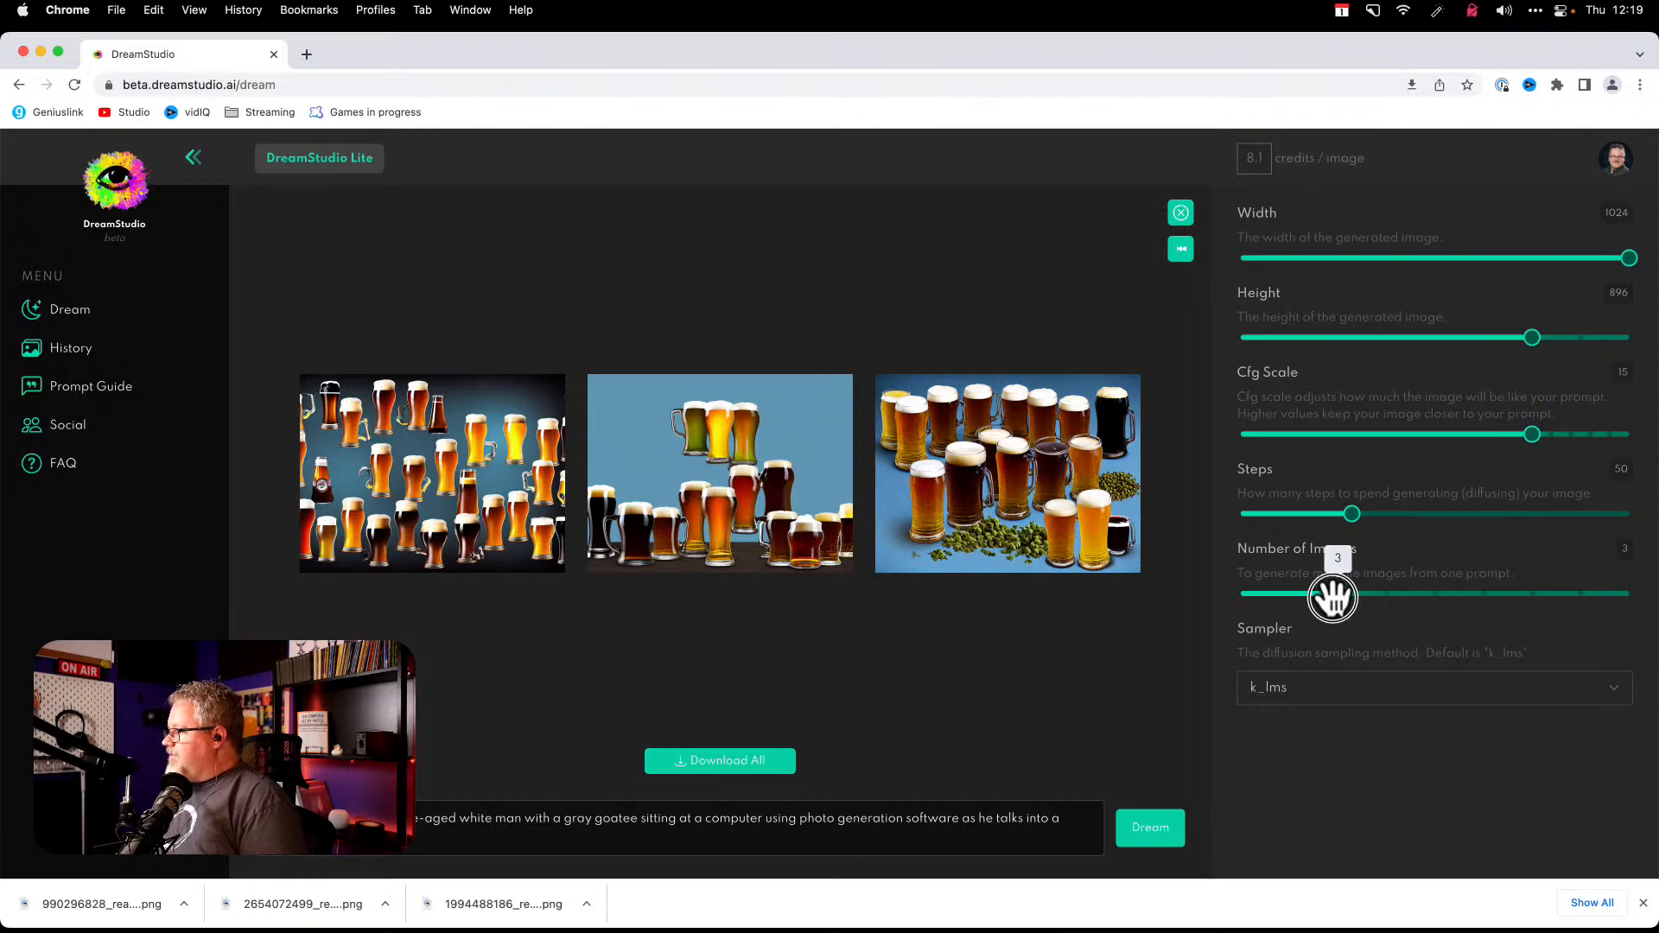
drag(1334, 596, 1304, 596)
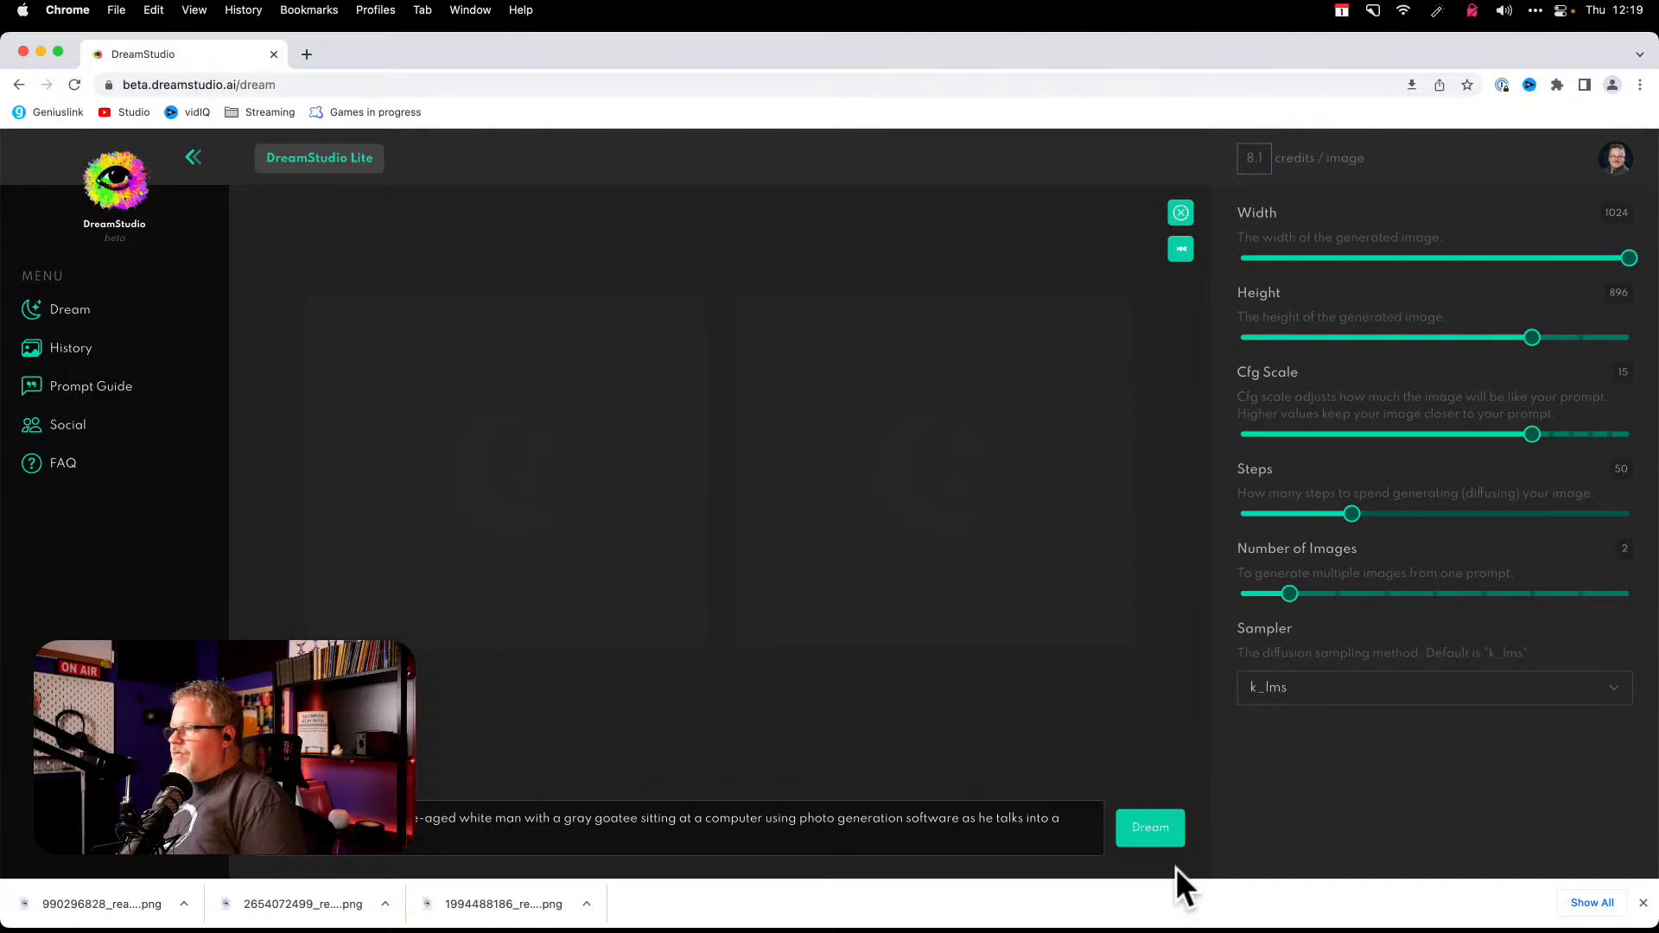
click(1152, 832)
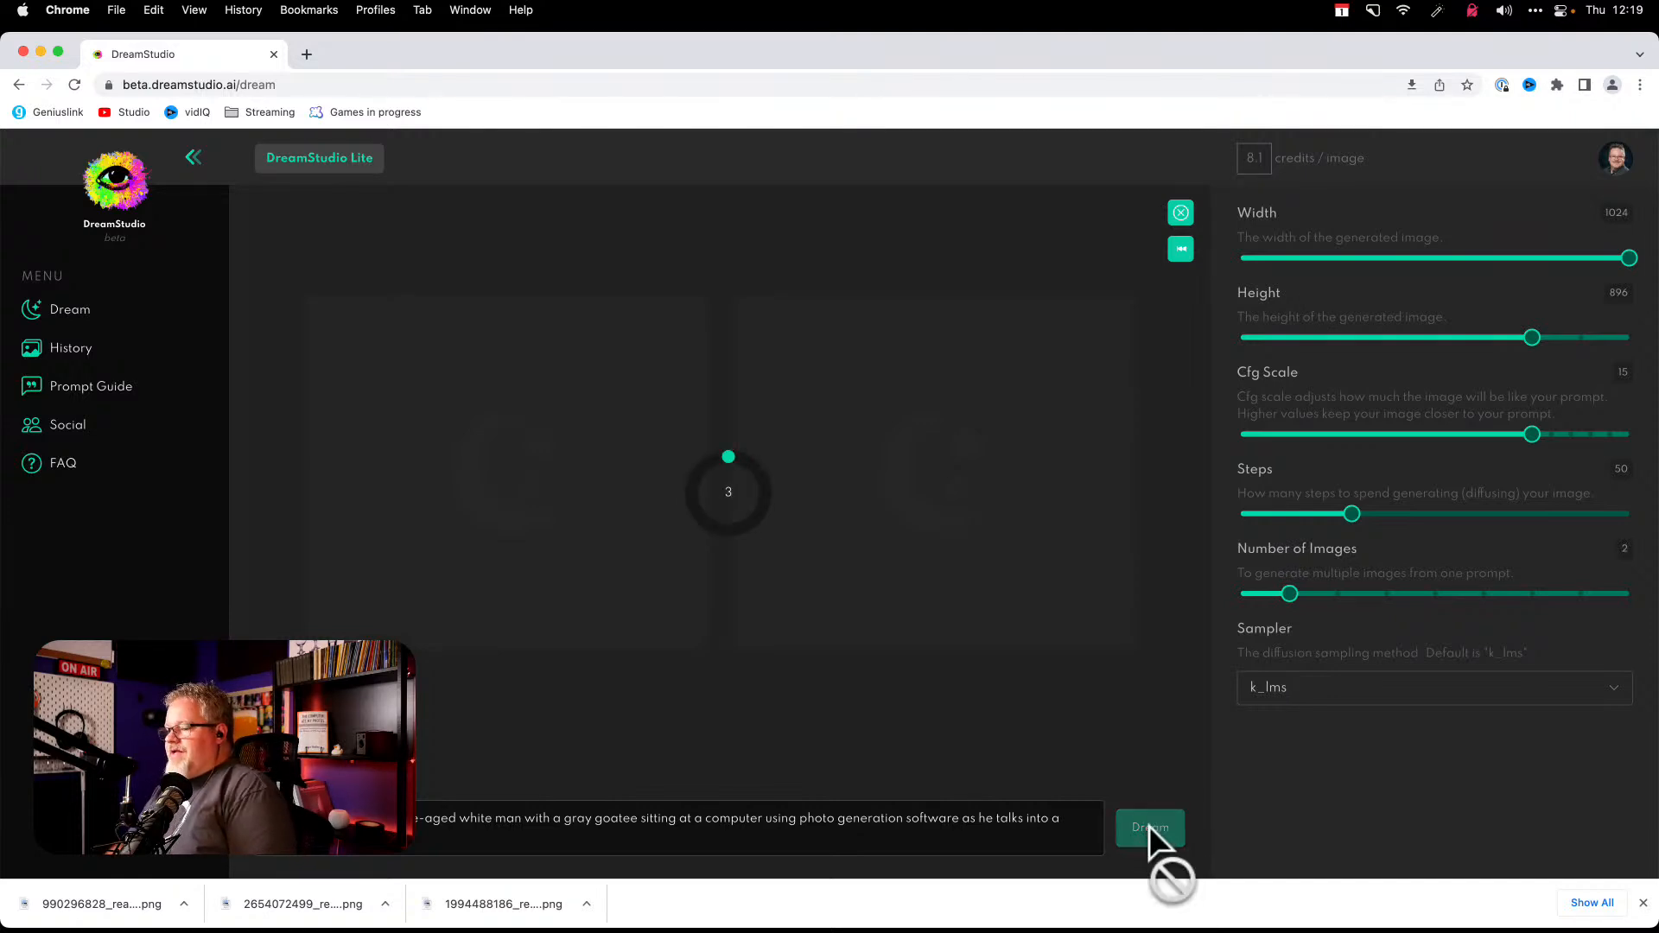
click(1643, 903)
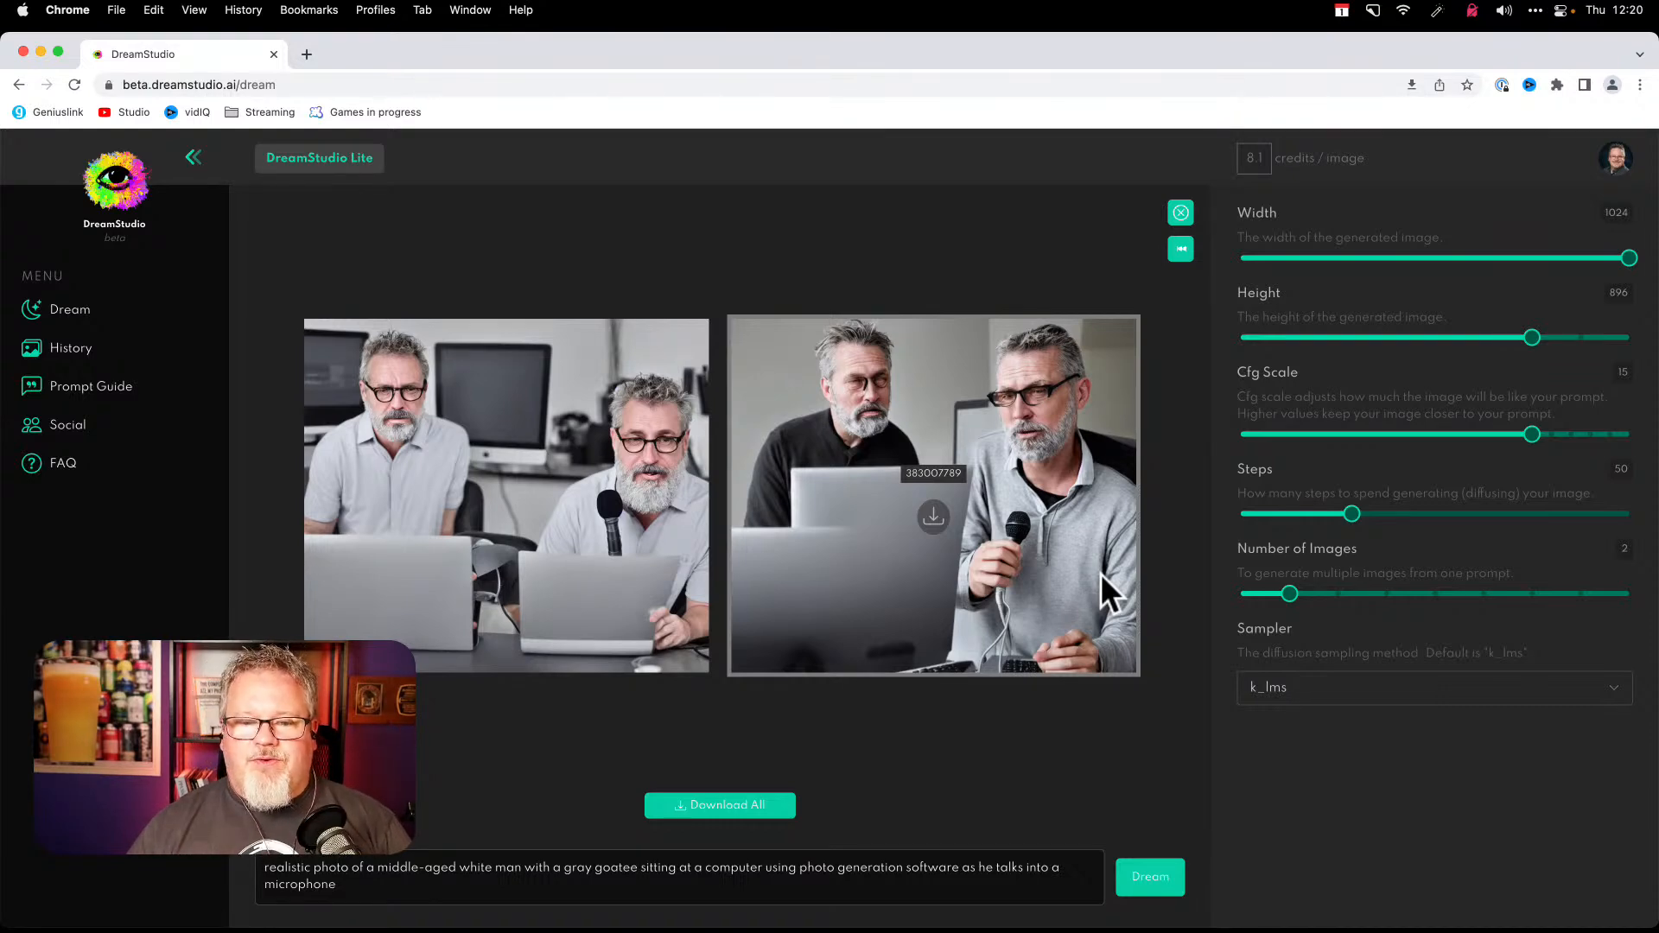
- Download both generated images of the man and dismiss the downloads bar
click(733, 808)
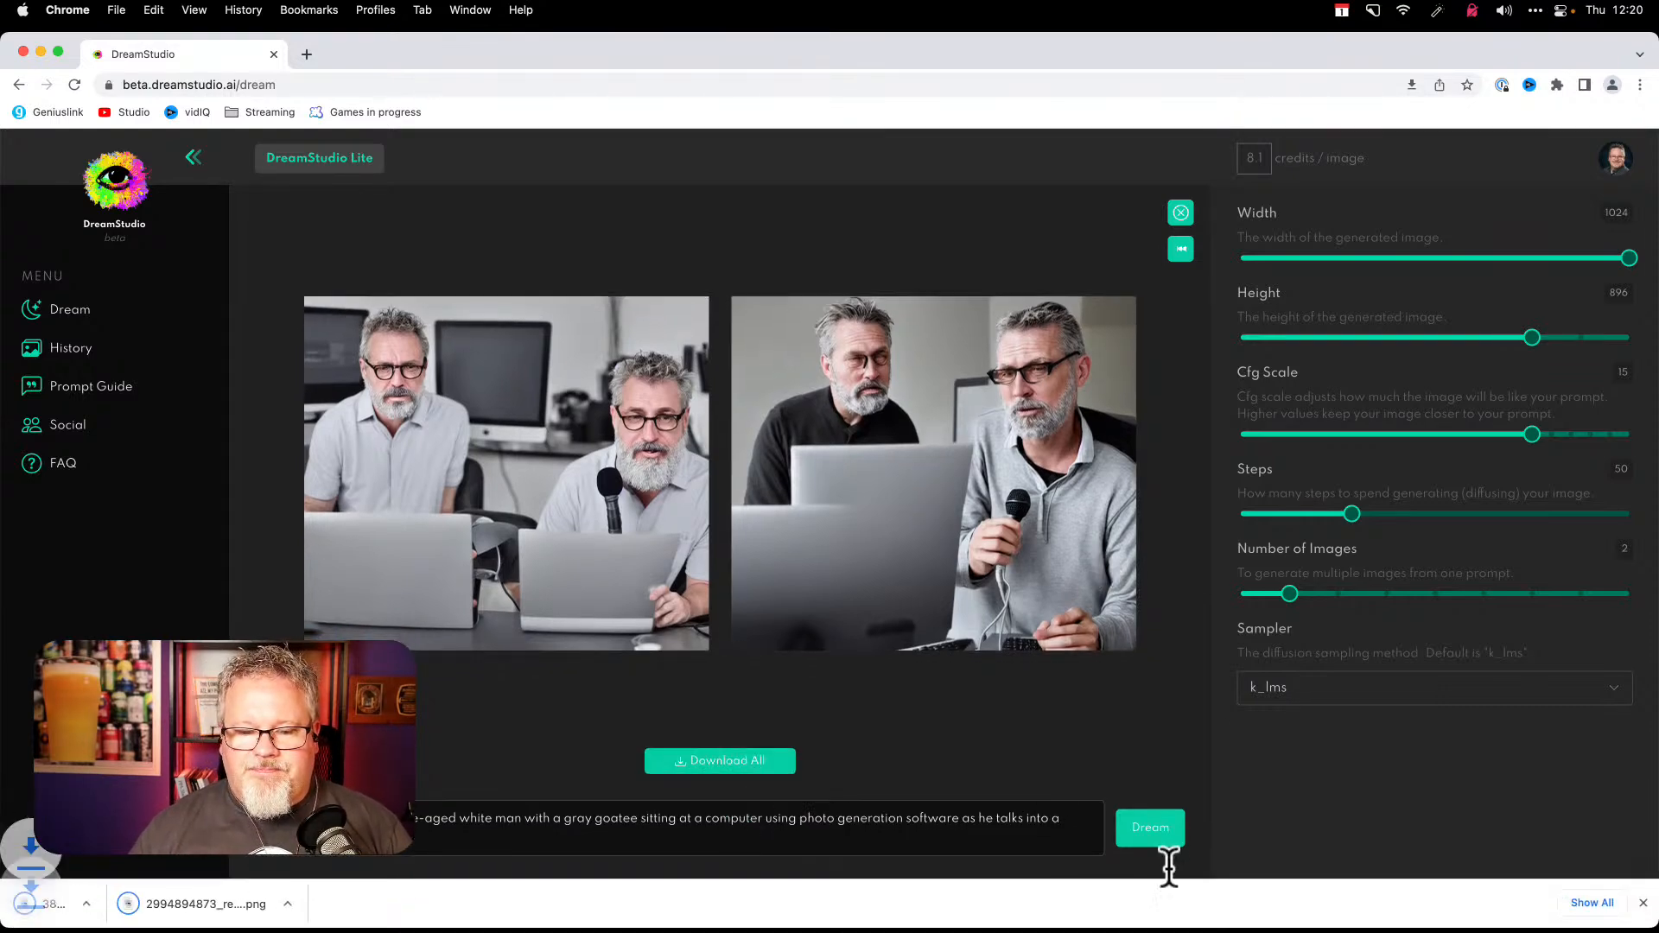
click(1643, 903)
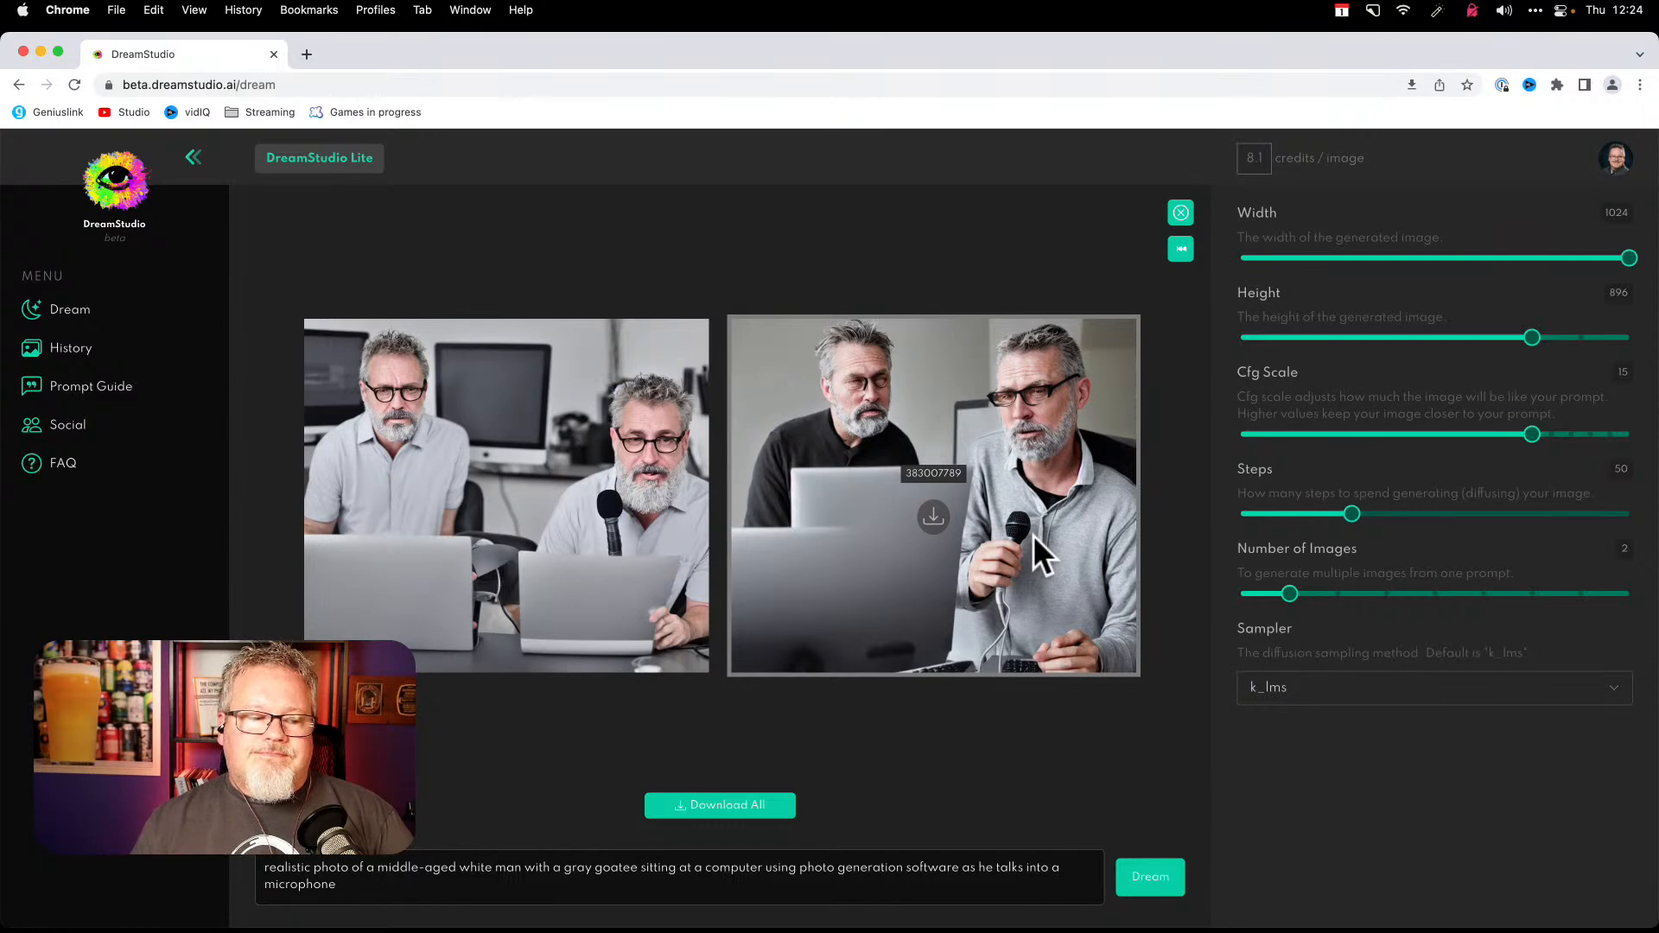
- Select the page's web address and switch to another application
click(382, 84)
mouse_move(557, 500)
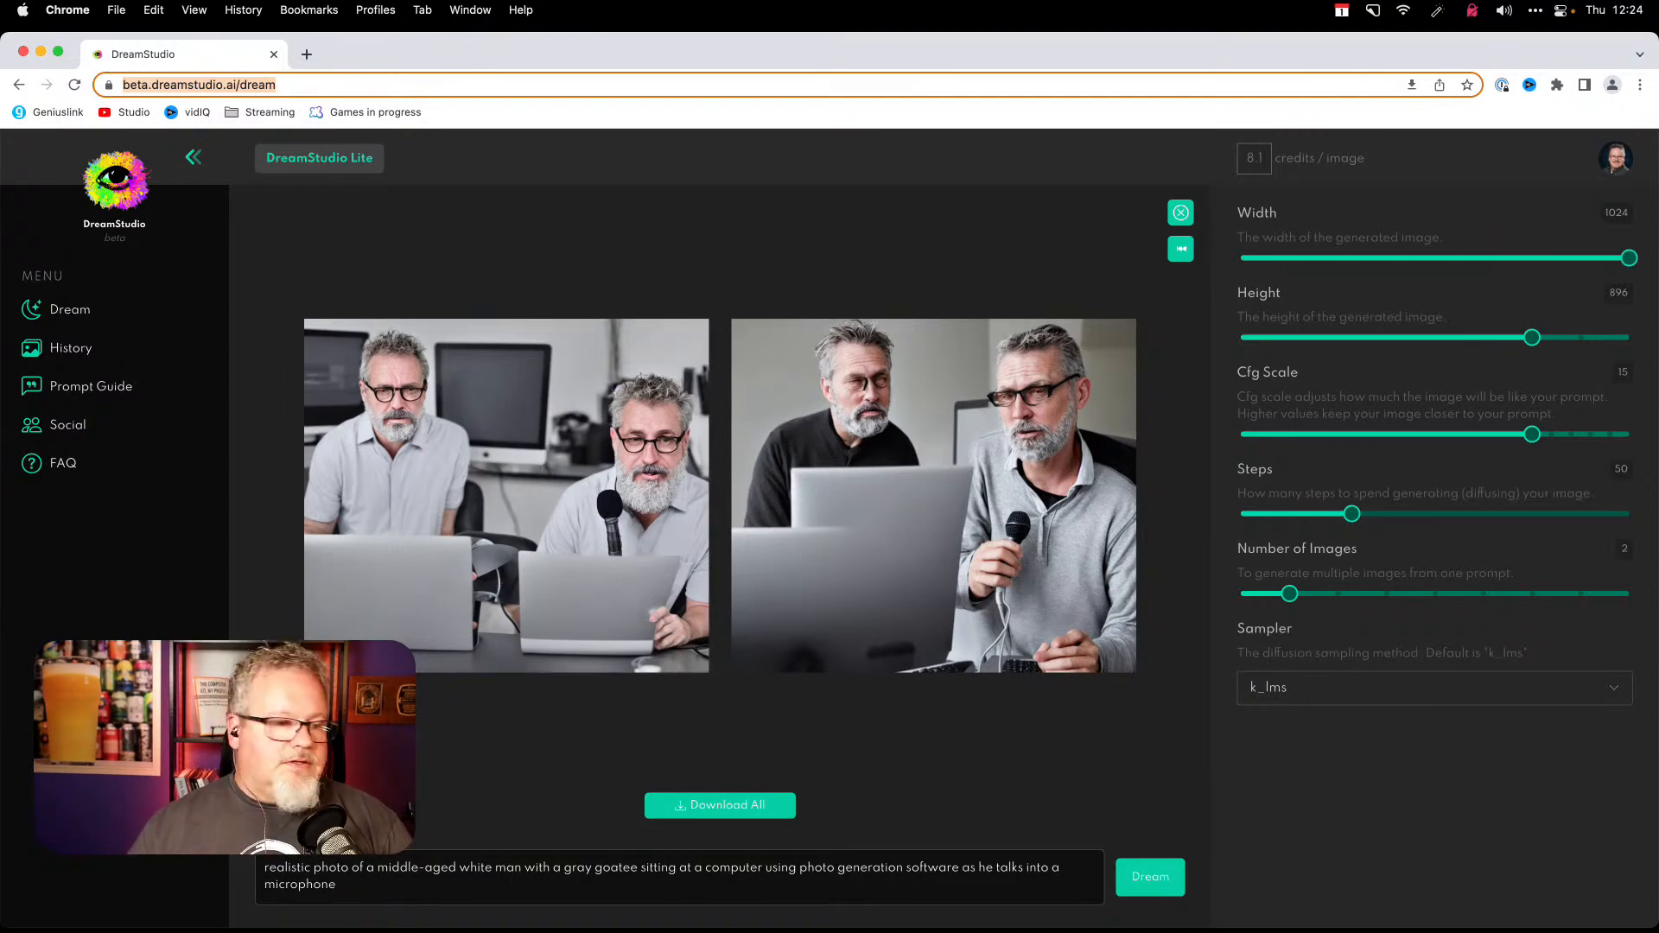
key(super+Tab)
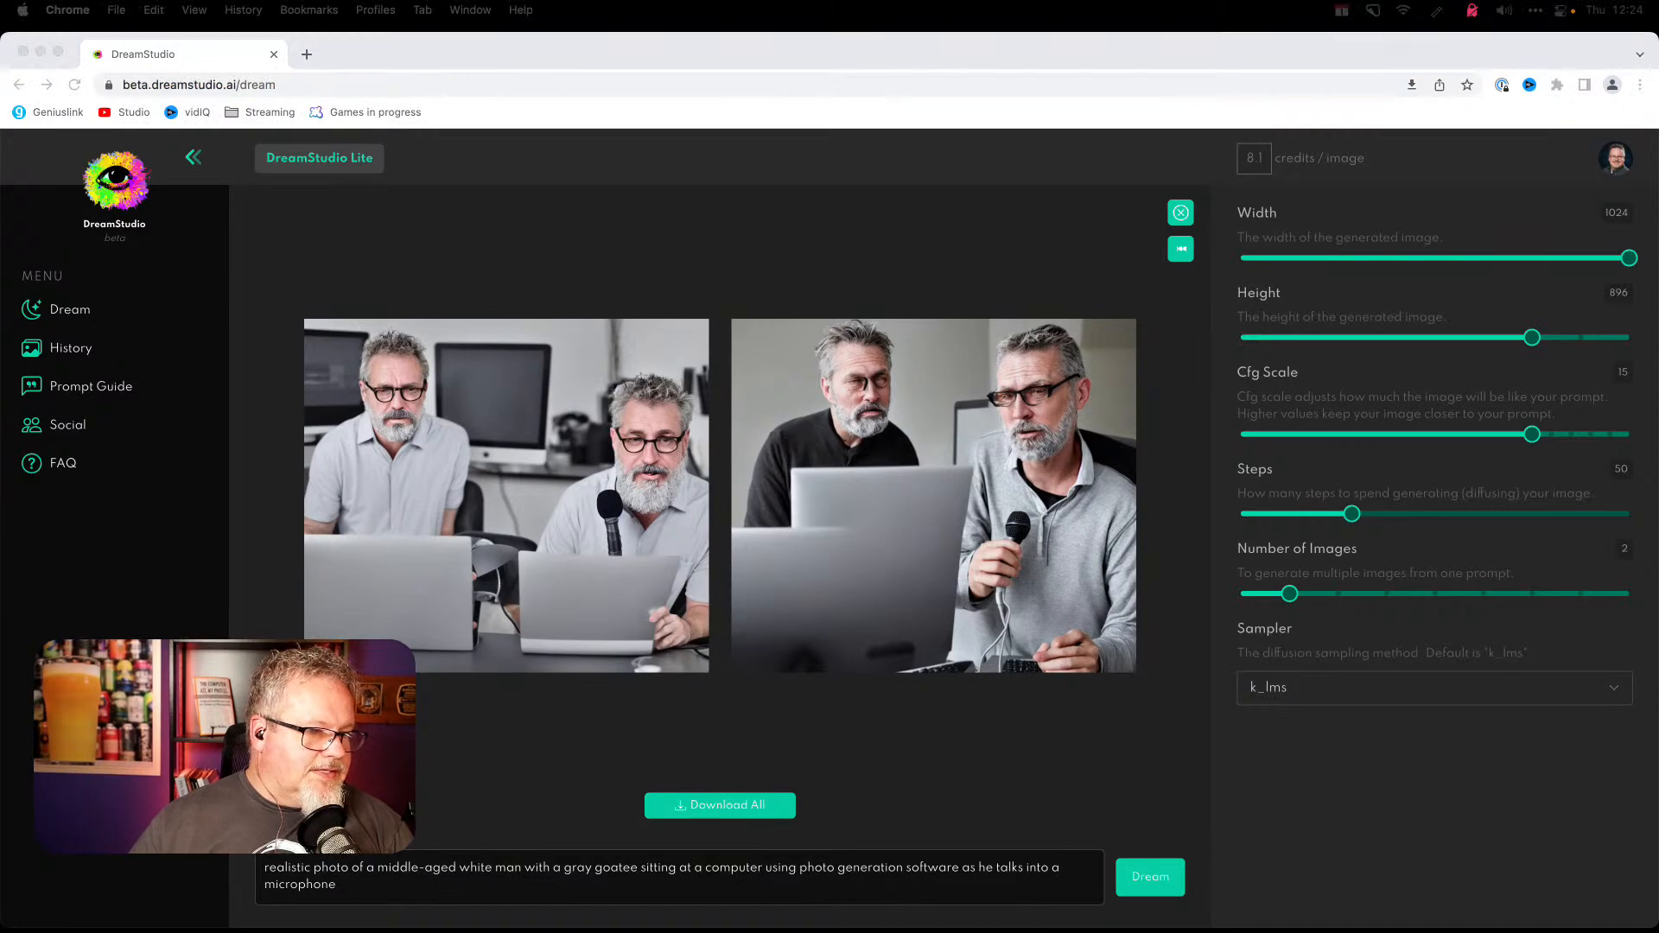